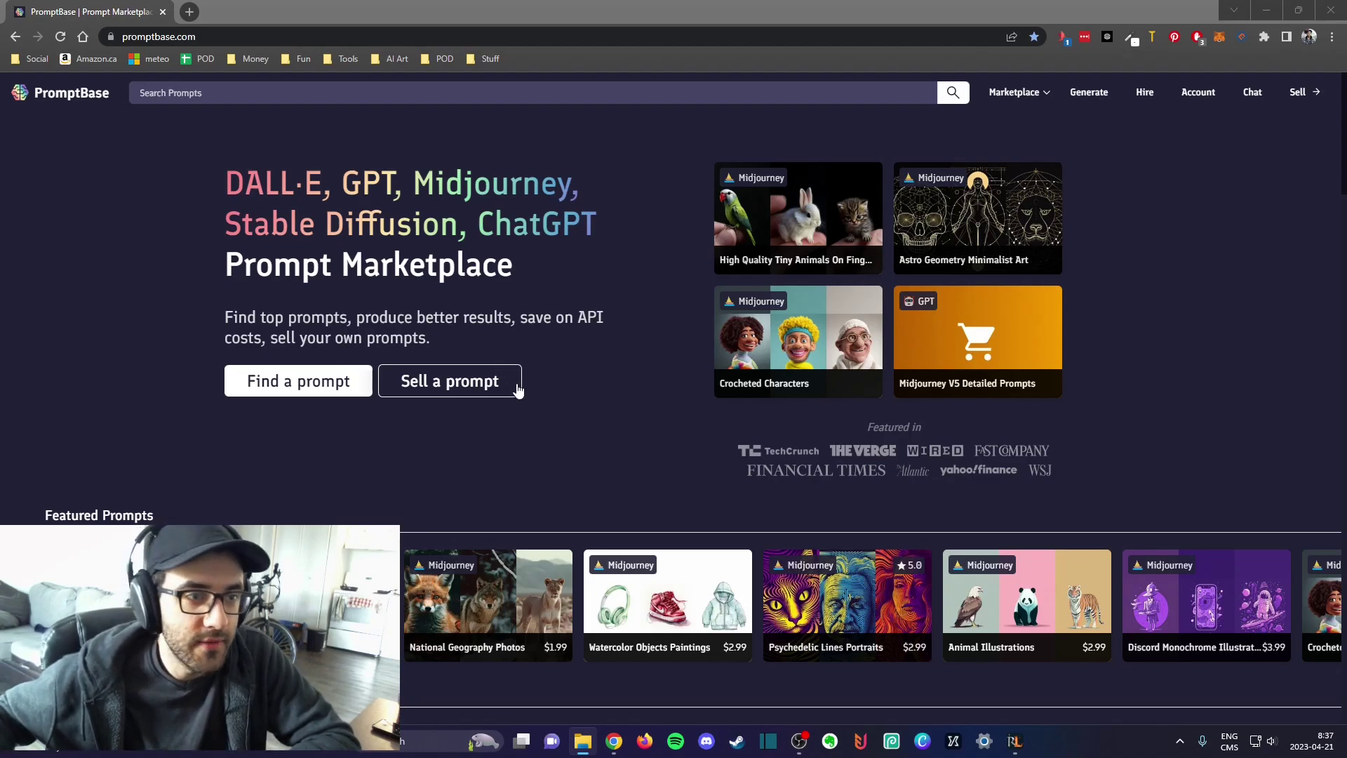
Show the Marketplace dropdown of Best AI, Midjourney, GPT, DALL-E and Stable Diffusion Prompts.
{"action": "scroll", "coordinate": [519, 391], "scroll_direction": "down", "scroll_amount": 5}
{"action": "scroll", "coordinate": [520, 392], "scroll_direction": "up", "scroll_amount": 5}
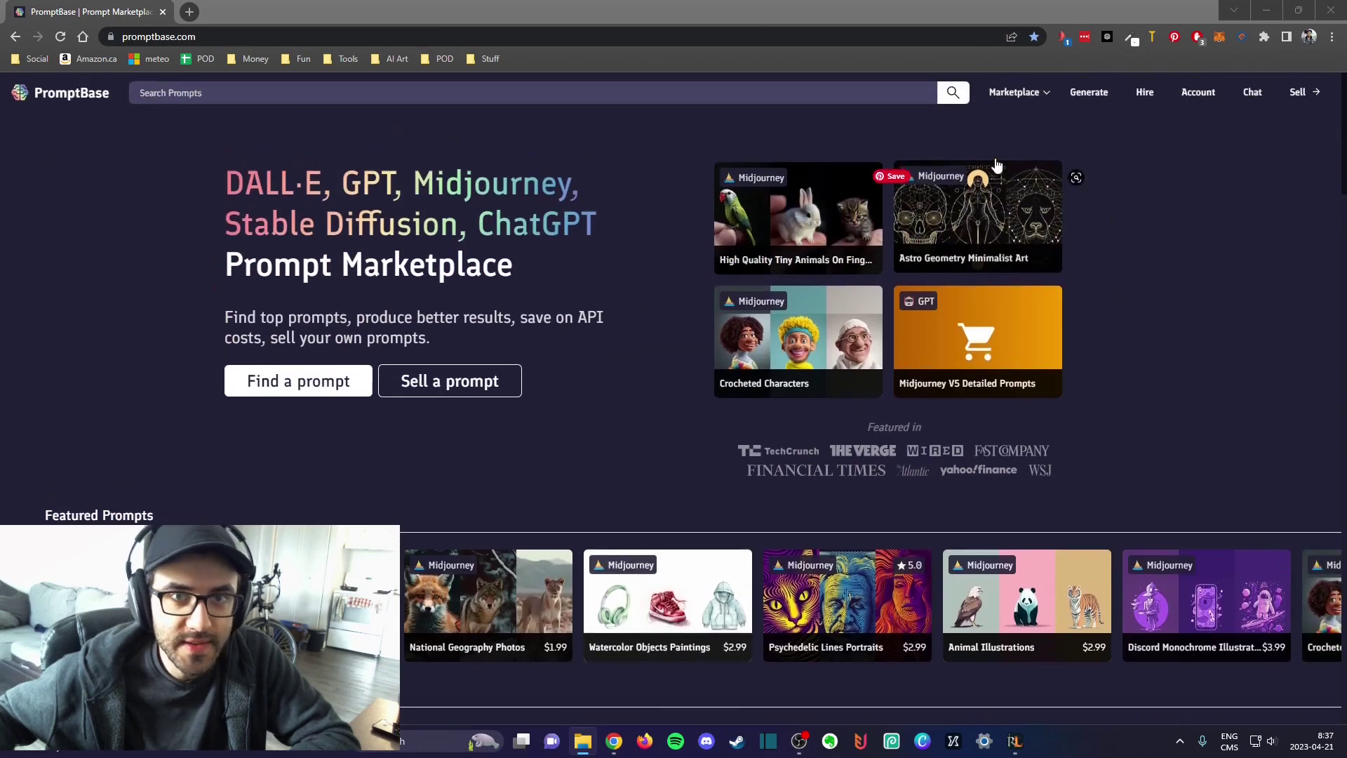
{"action": "mouse_move", "coordinate": [1056, 96]}
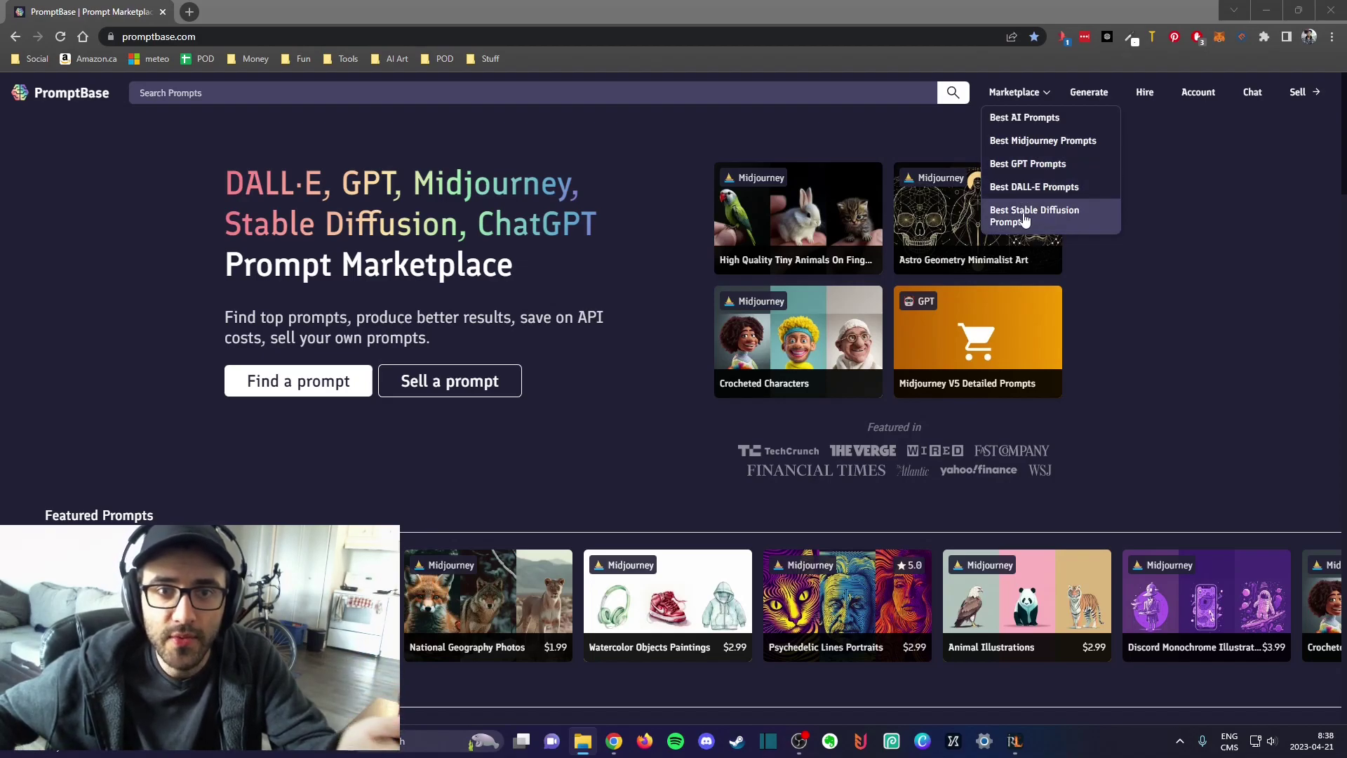
{"action": "left_click", "coordinate": [575, 292]}
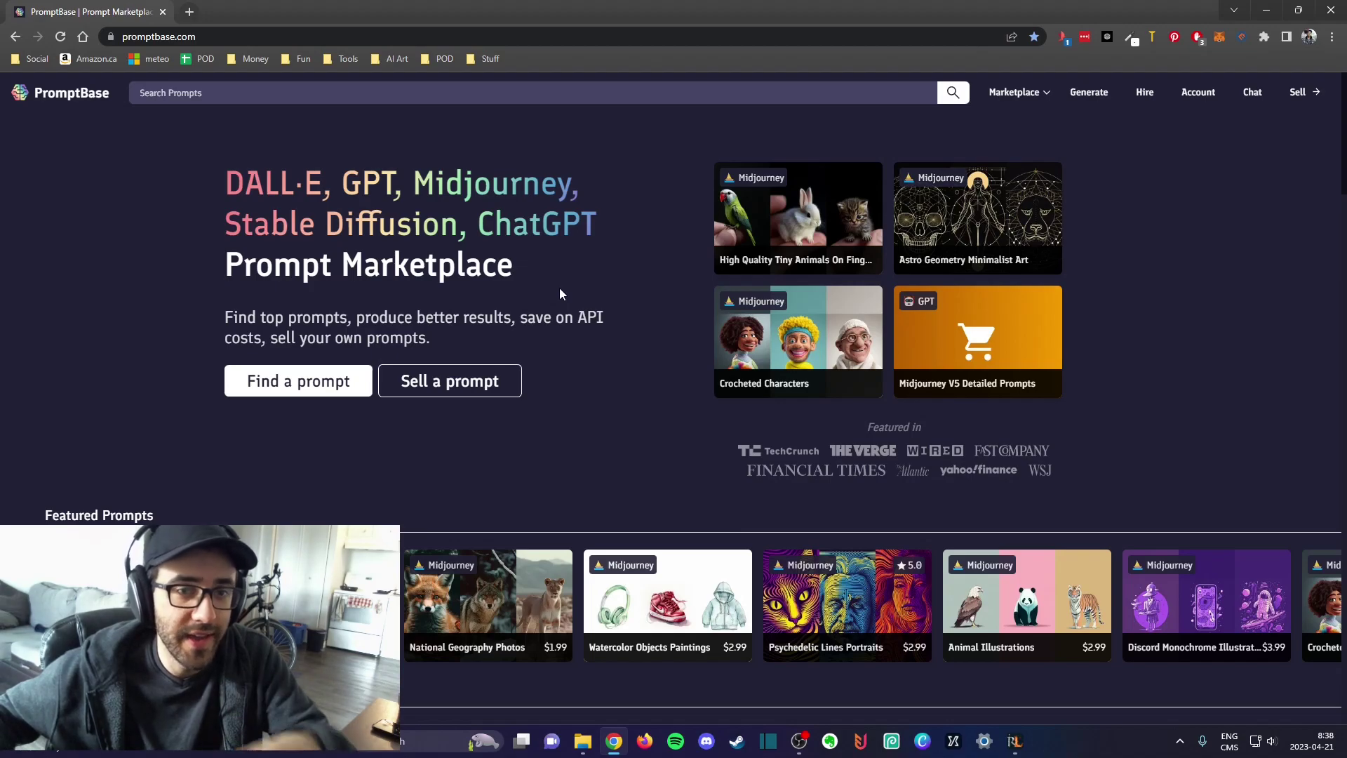
{"action": "mouse_move", "coordinate": [532, 282]}
{"action": "left_mouse_down"}
{"action": "mouse_move", "coordinate": [235, 197]}
{"action": "mouse_move", "coordinate": [519, 265]}
{"action": "left_mouse_up"}
{"action": "left_click", "coordinate": [235, 197]}
{"action": "left_click", "coordinate": [519, 265]}
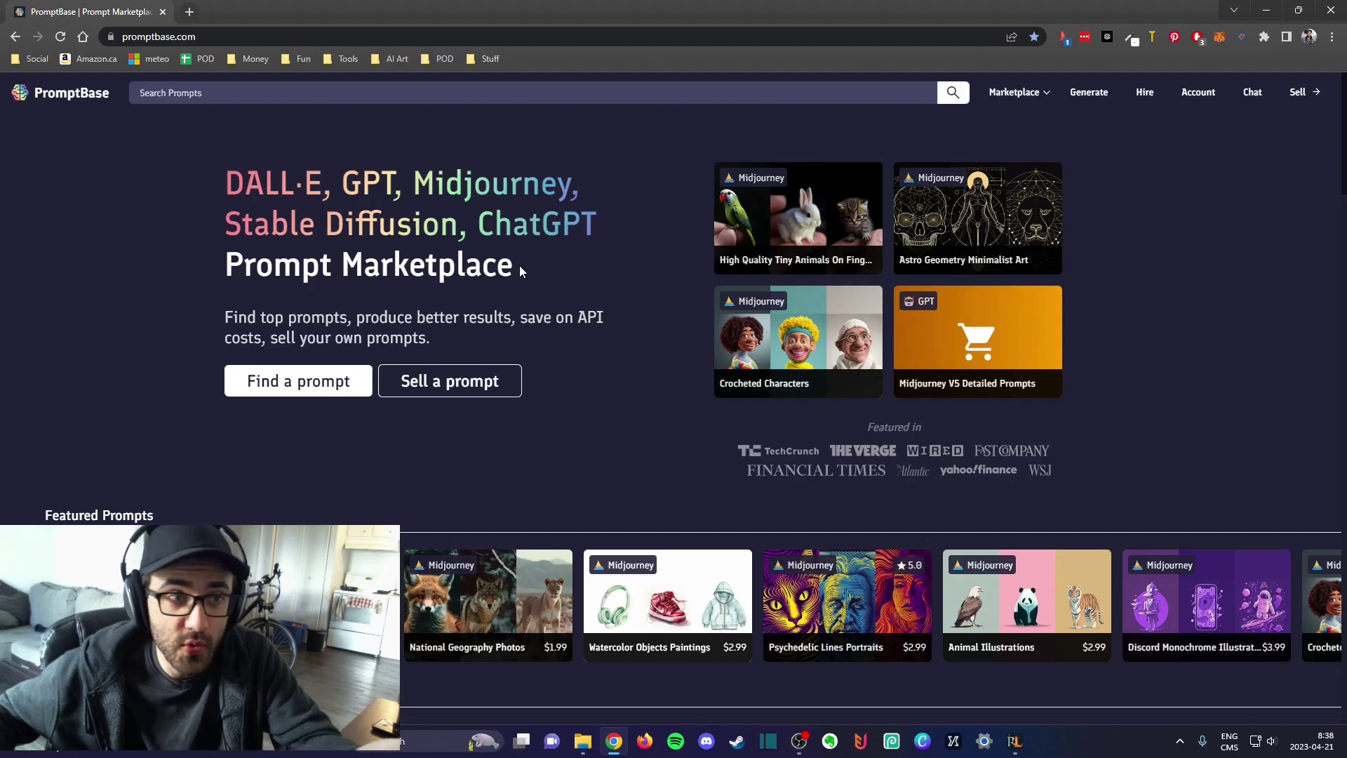
{"action": "mouse_move", "coordinate": [519, 265]}
{"action": "left_mouse_down"}
{"action": "mouse_move", "coordinate": [231, 185]}
{"action": "mouse_move", "coordinate": [310, 225]}
{"action": "mouse_move", "coordinate": [531, 281]}
{"action": "left_mouse_up"}
{"action": "left_click", "coordinate": [531, 278]}
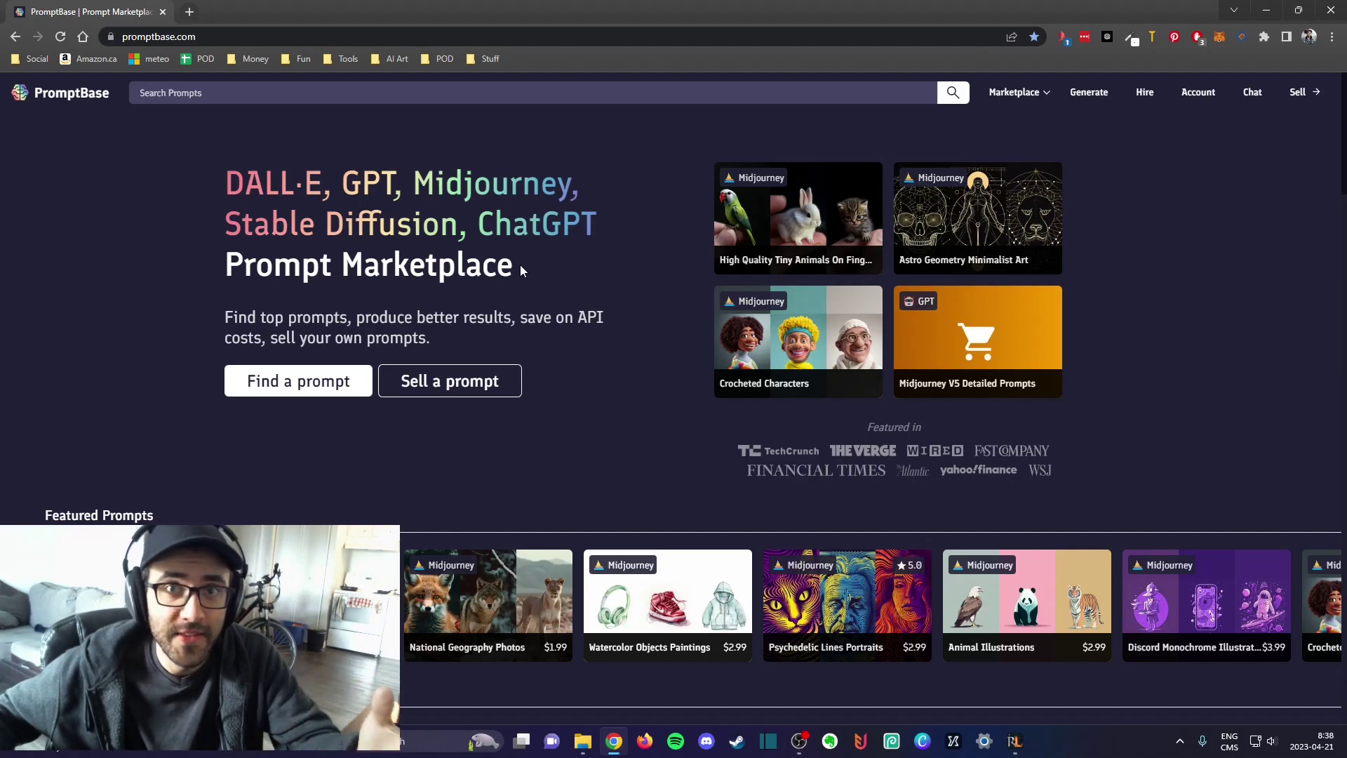
{"action": "left_click_drag", "start_coordinate": [532, 264], "coordinate": [229, 182]}
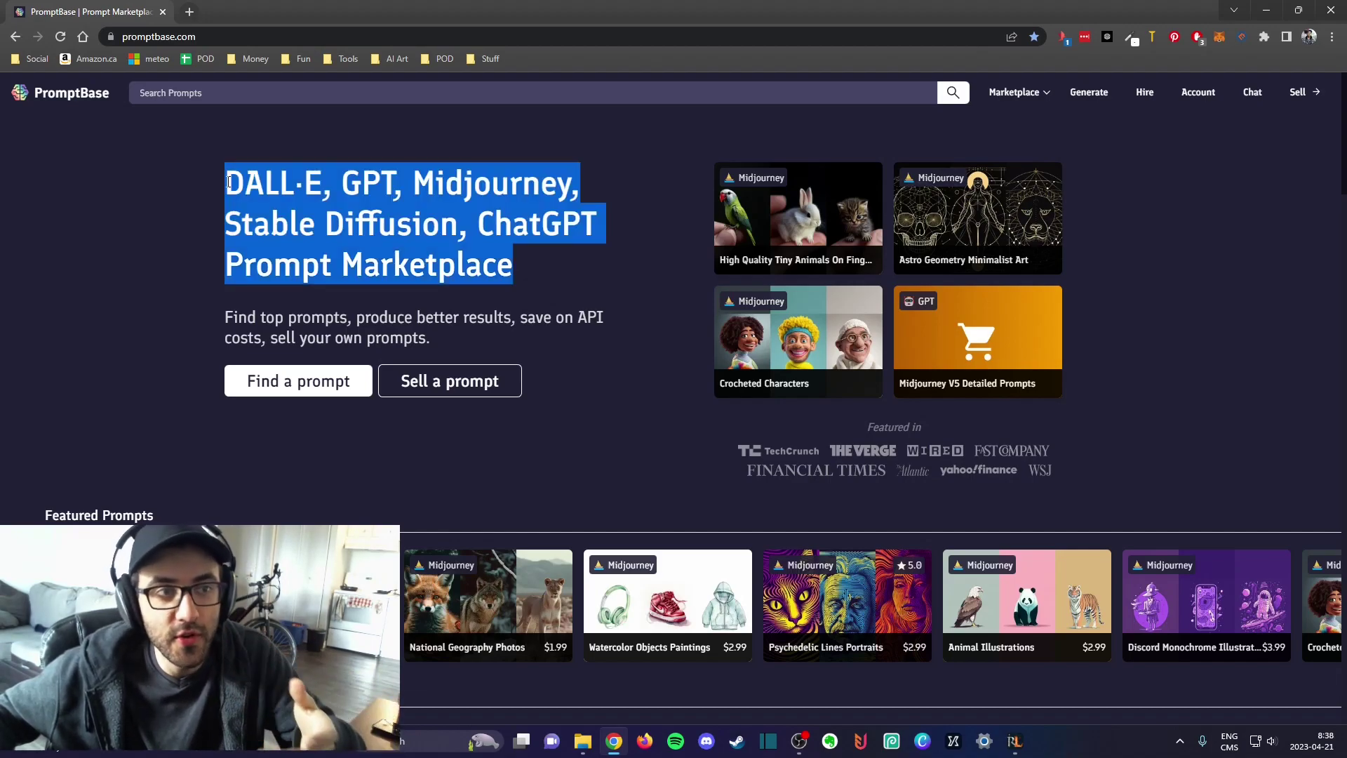
{"action": "double_click", "coordinate": [465, 183]}
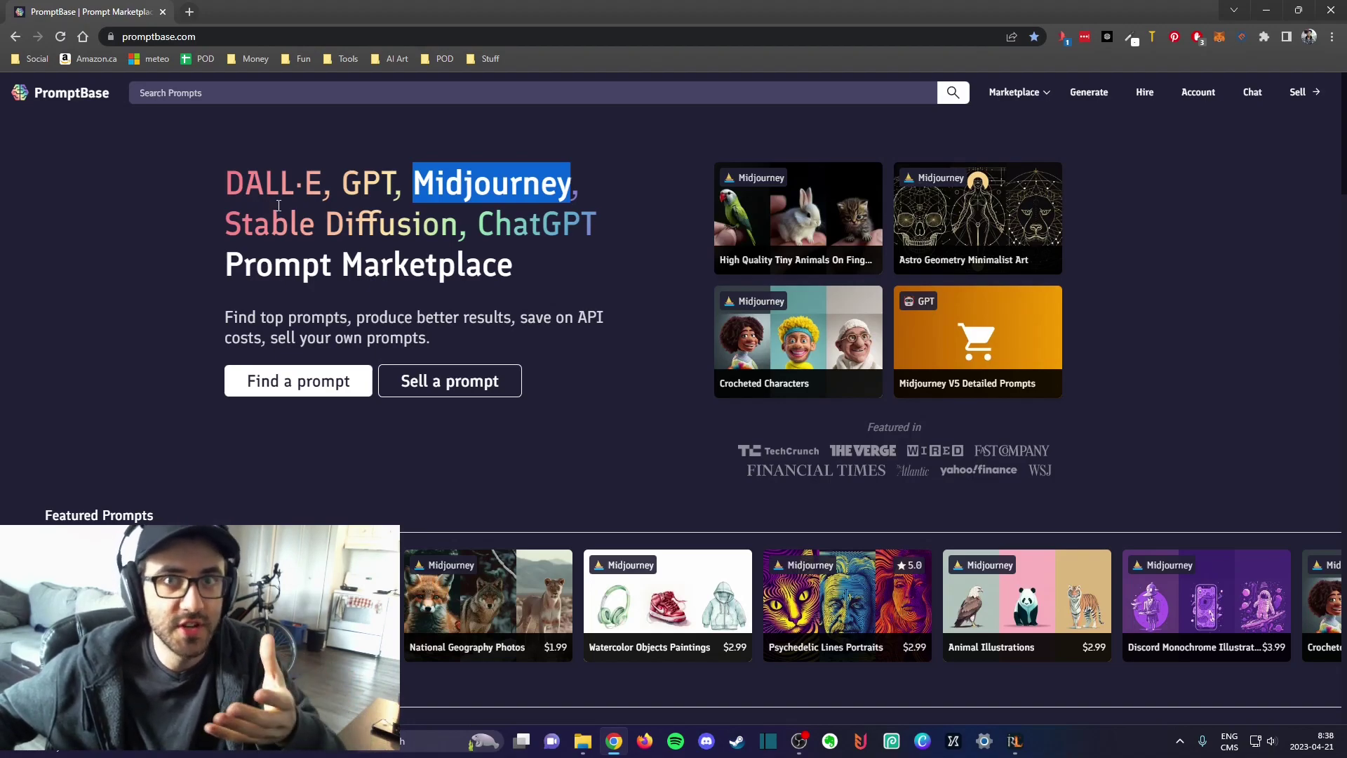
{"action": "left_click_drag", "start_coordinate": [523, 271], "coordinate": [226, 173]}
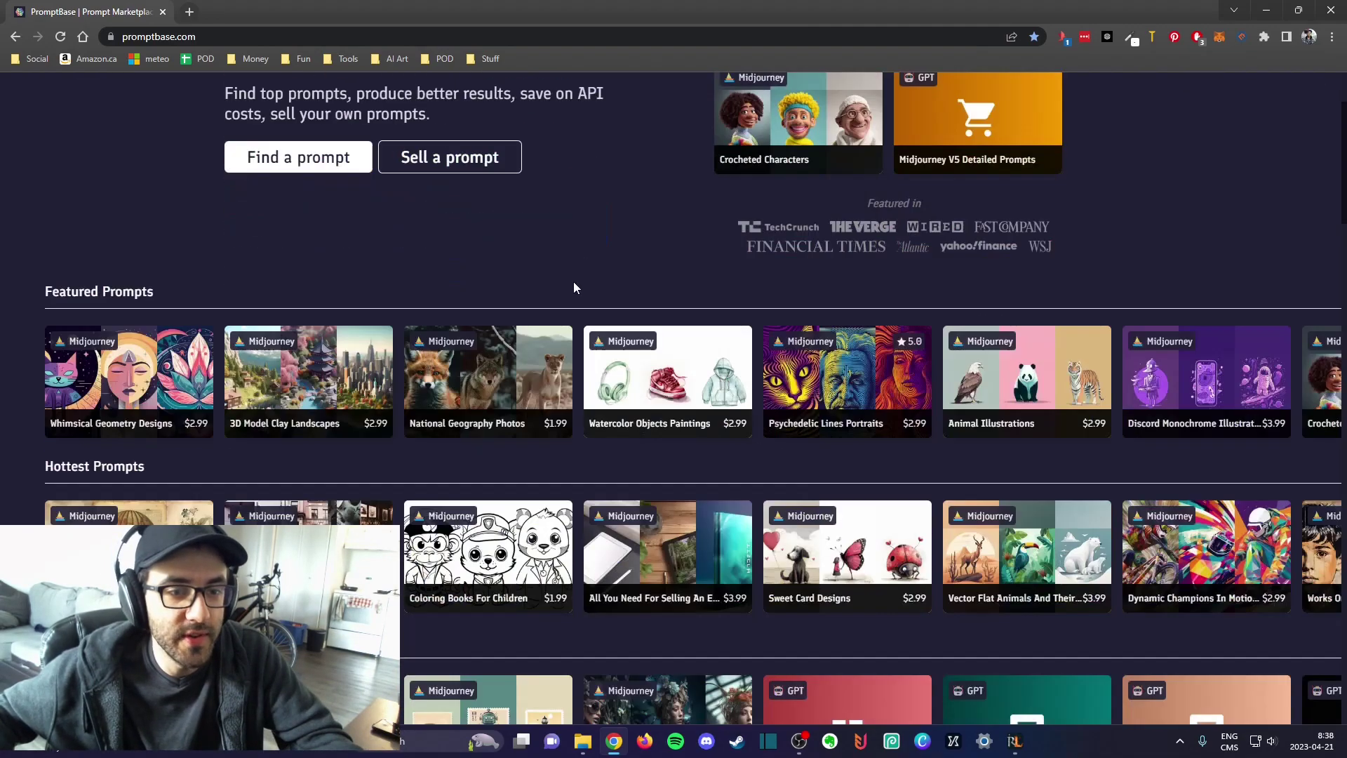
Review the dashboard's Today figures, then show the account's listed prompts.
{"action": "scroll", "coordinate": [624, 289], "scroll_direction": "up", "scroll_amount": 5}
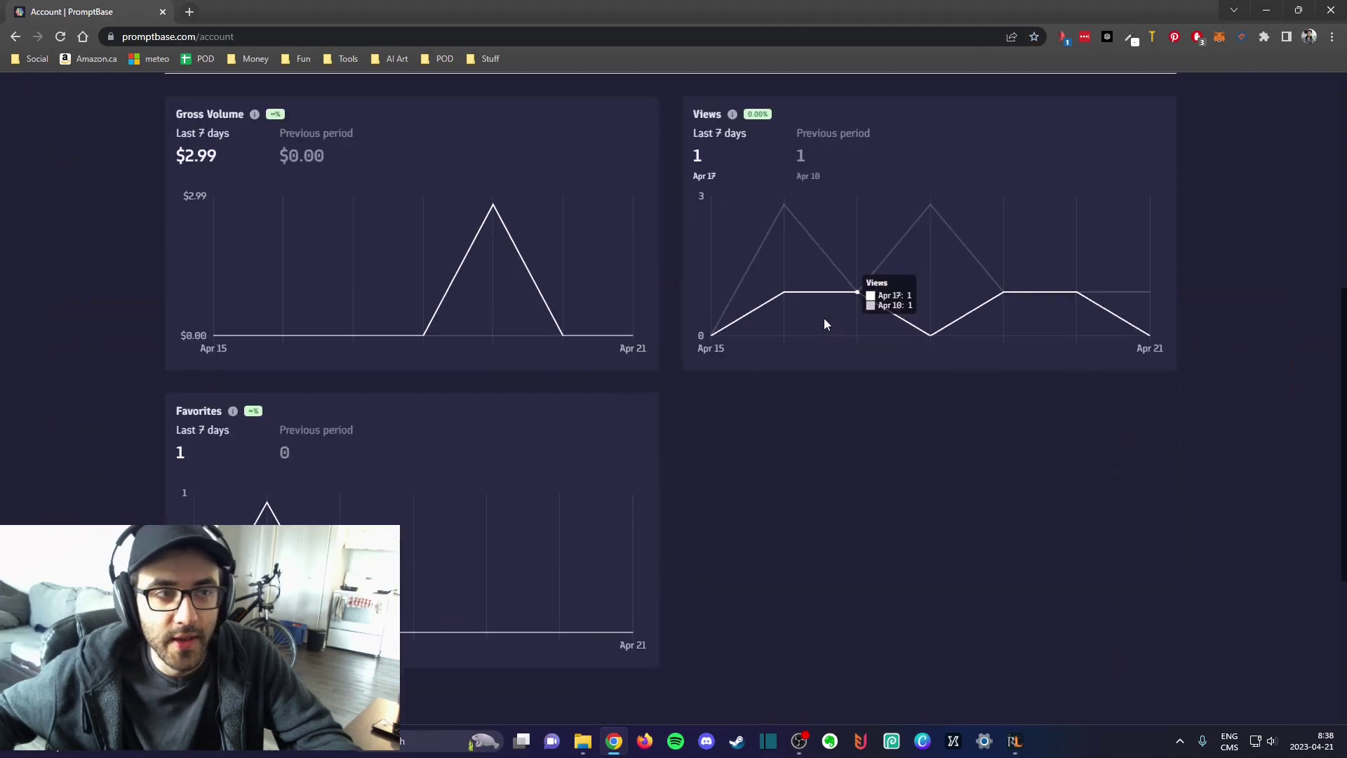
{"action": "scroll", "coordinate": [825, 320], "scroll_direction": "up", "scroll_amount": 8}
{"action": "scroll", "coordinate": [826, 322], "scroll_direction": "up", "scroll_amount": 1}
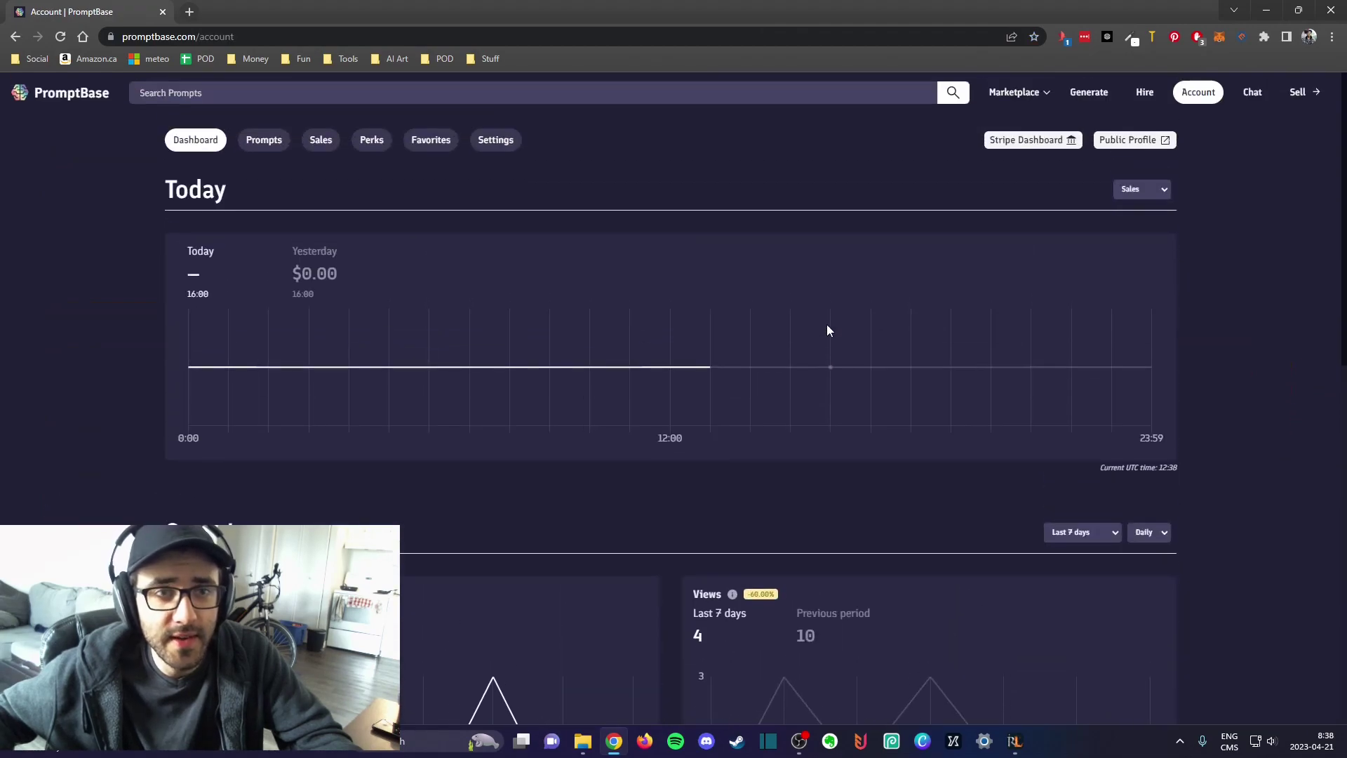
{"action": "double_click", "coordinate": [200, 186]}
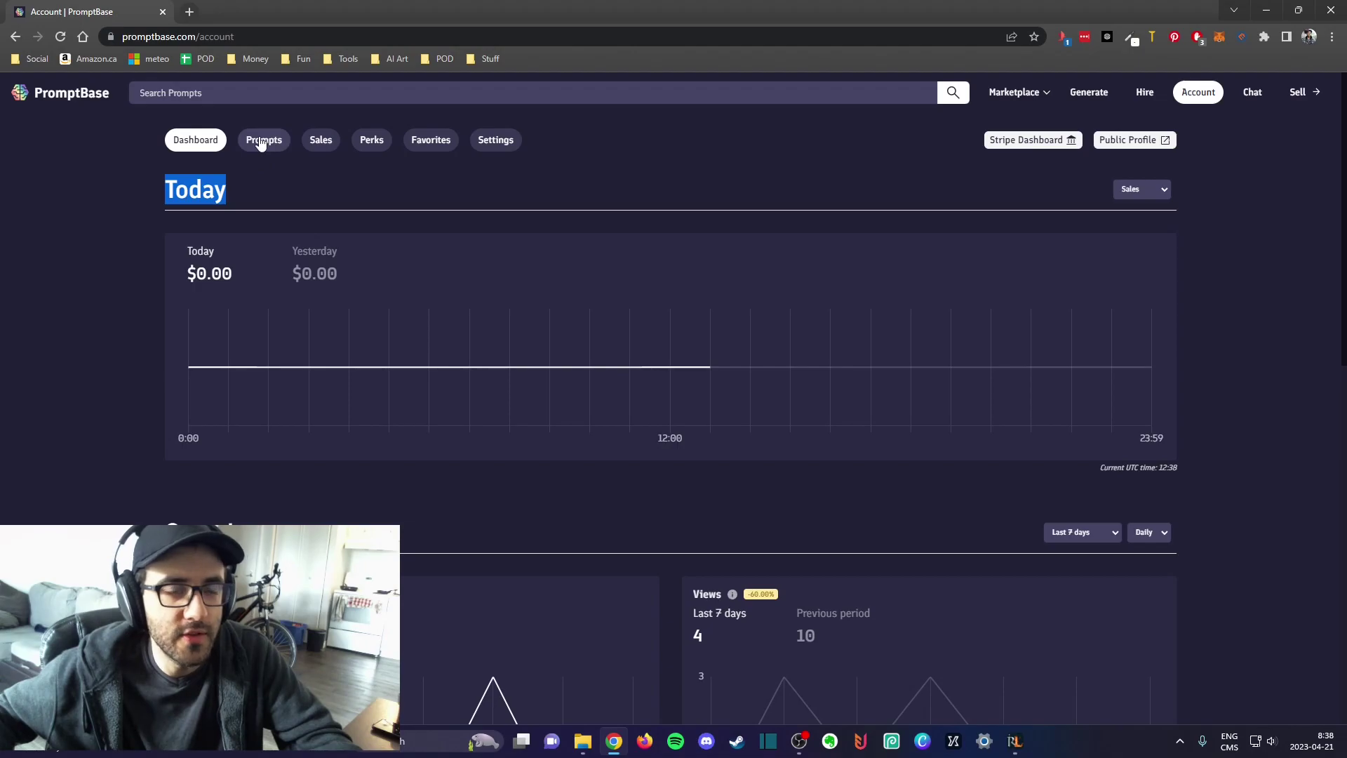
{"action": "left_click", "coordinate": [293, 176]}
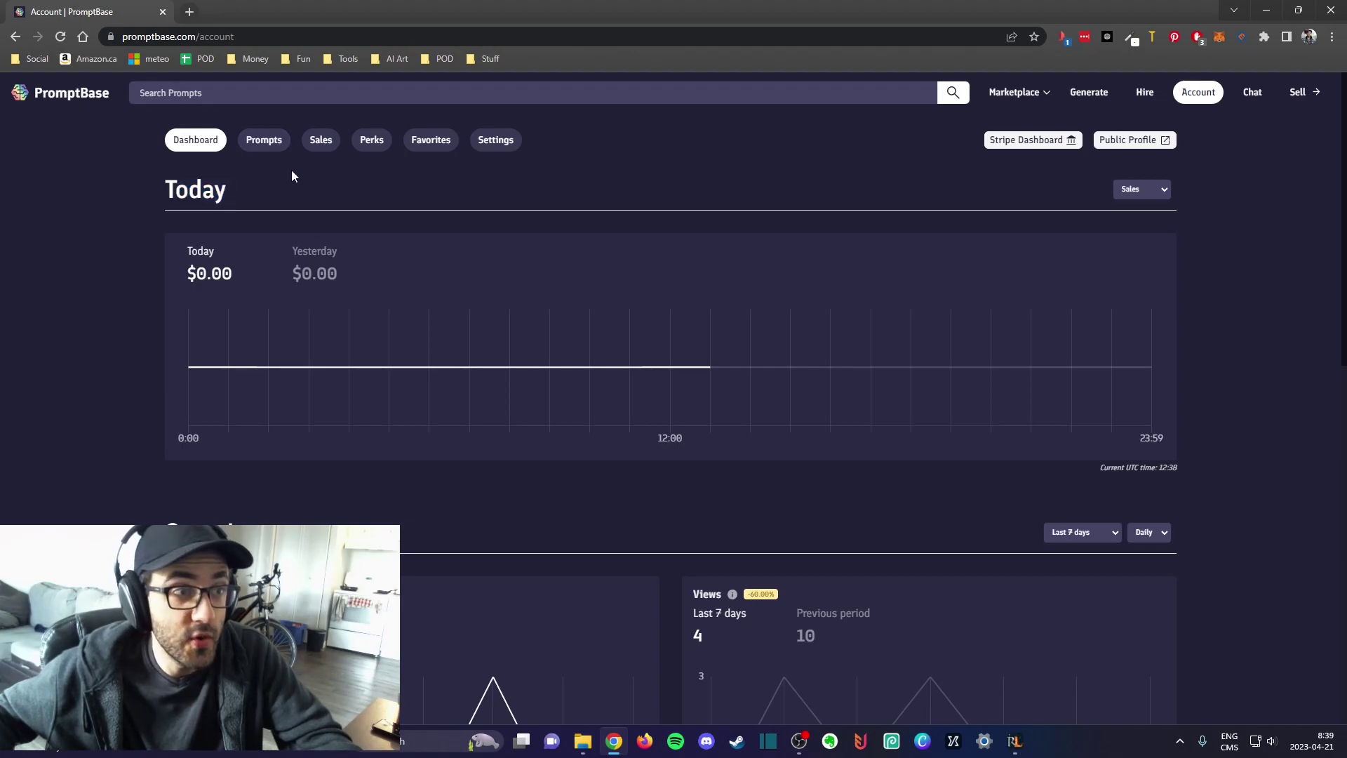
{"action": "left_click", "coordinate": [260, 141]}
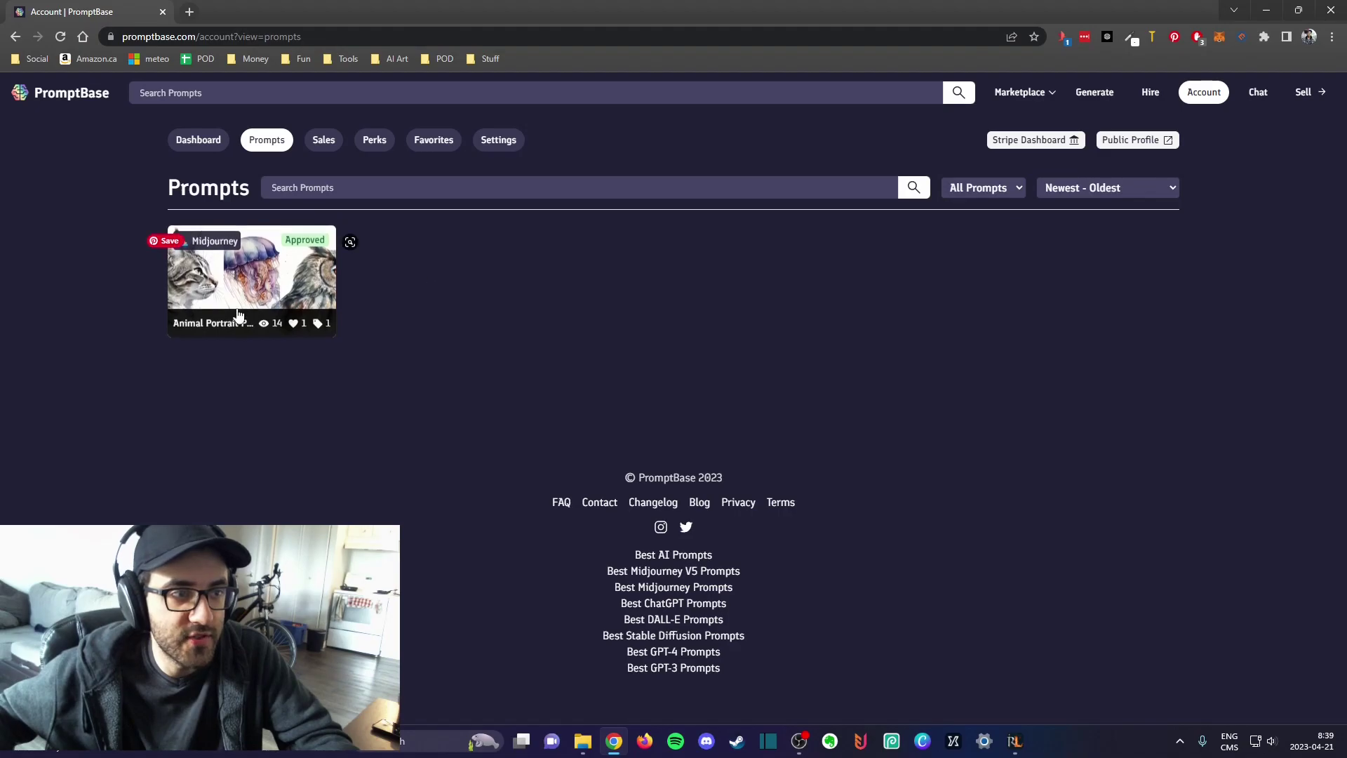
Check the single $2.99 sale, then go back to the account dashboard.
{"action": "left_click", "coordinate": [324, 140]}
{"action": "triple_click", "coordinate": [190, 265]}
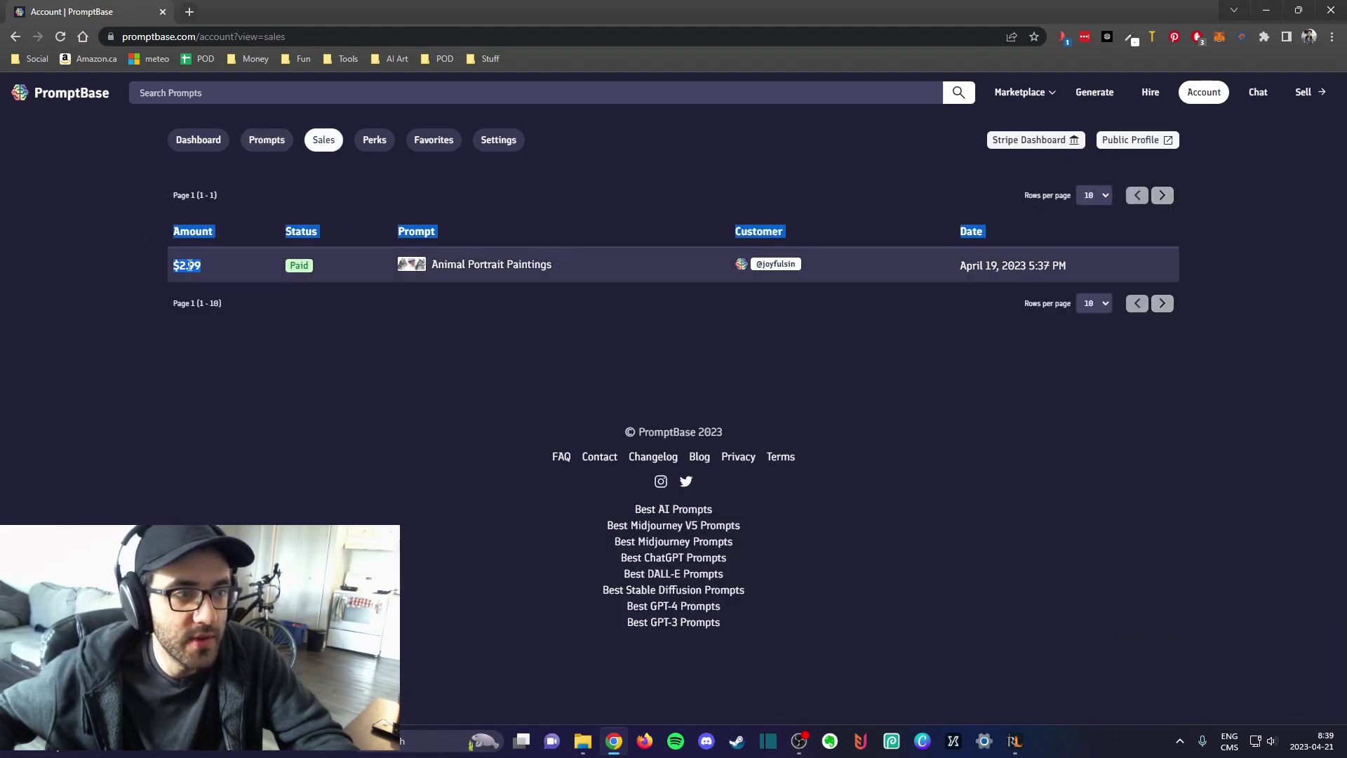
{"action": "left_click", "coordinate": [192, 265]}
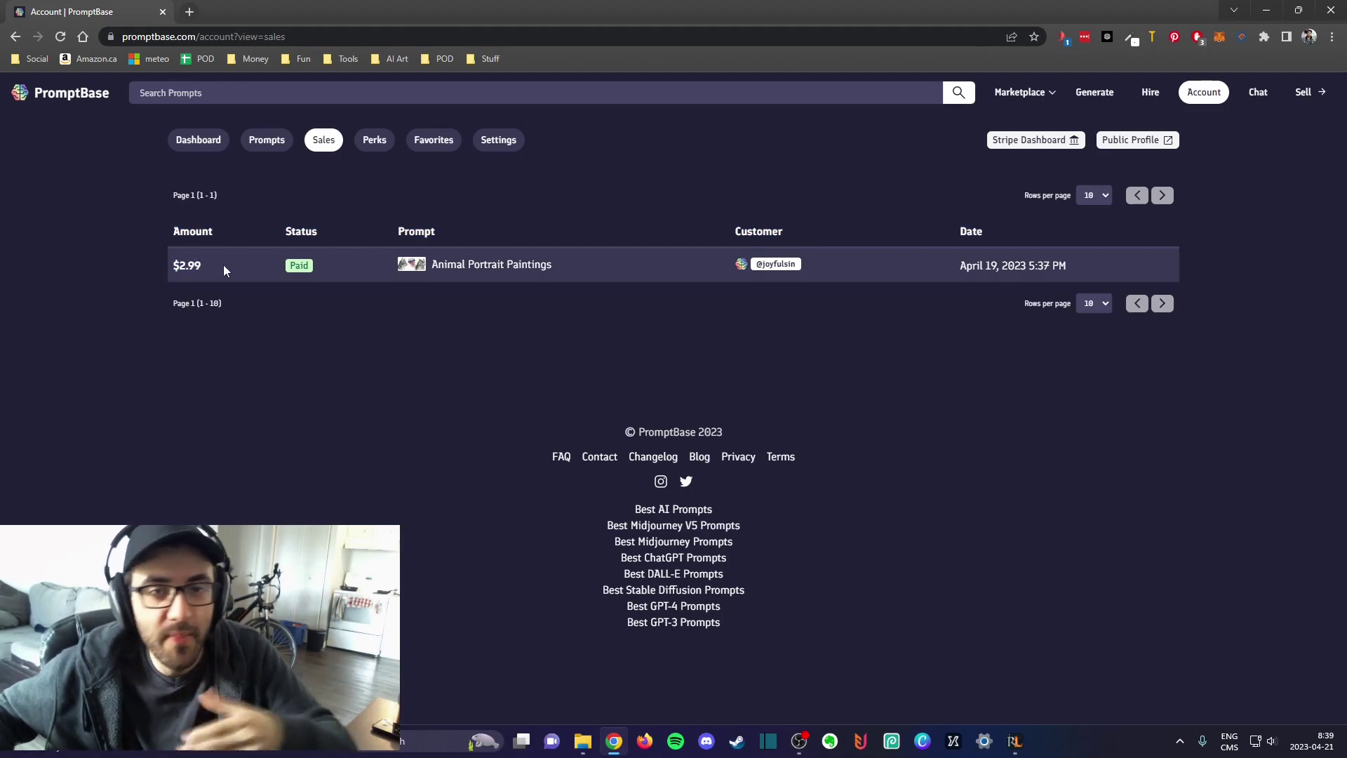
{"action": "left_click", "coordinate": [199, 141]}
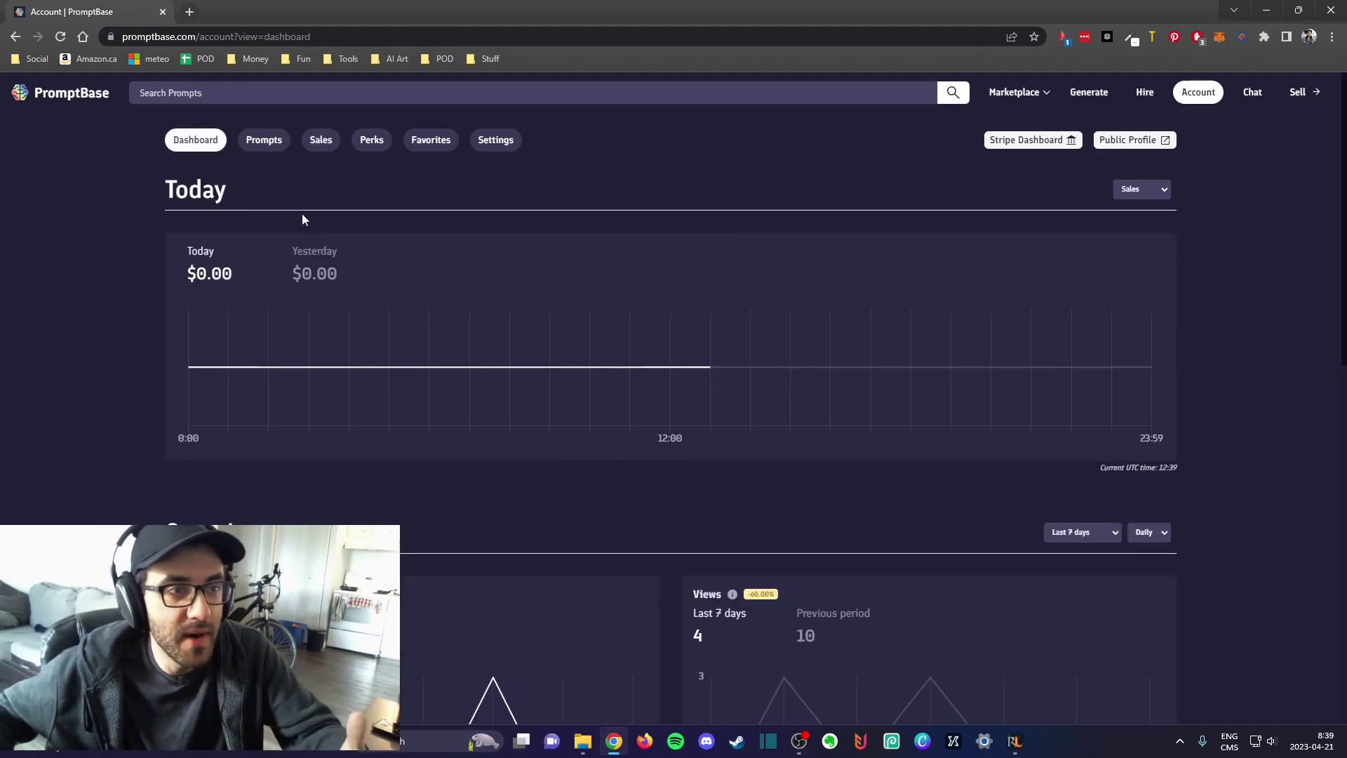
{"action": "scroll", "coordinate": [381, 265], "scroll_direction": "down", "scroll_amount": 4}
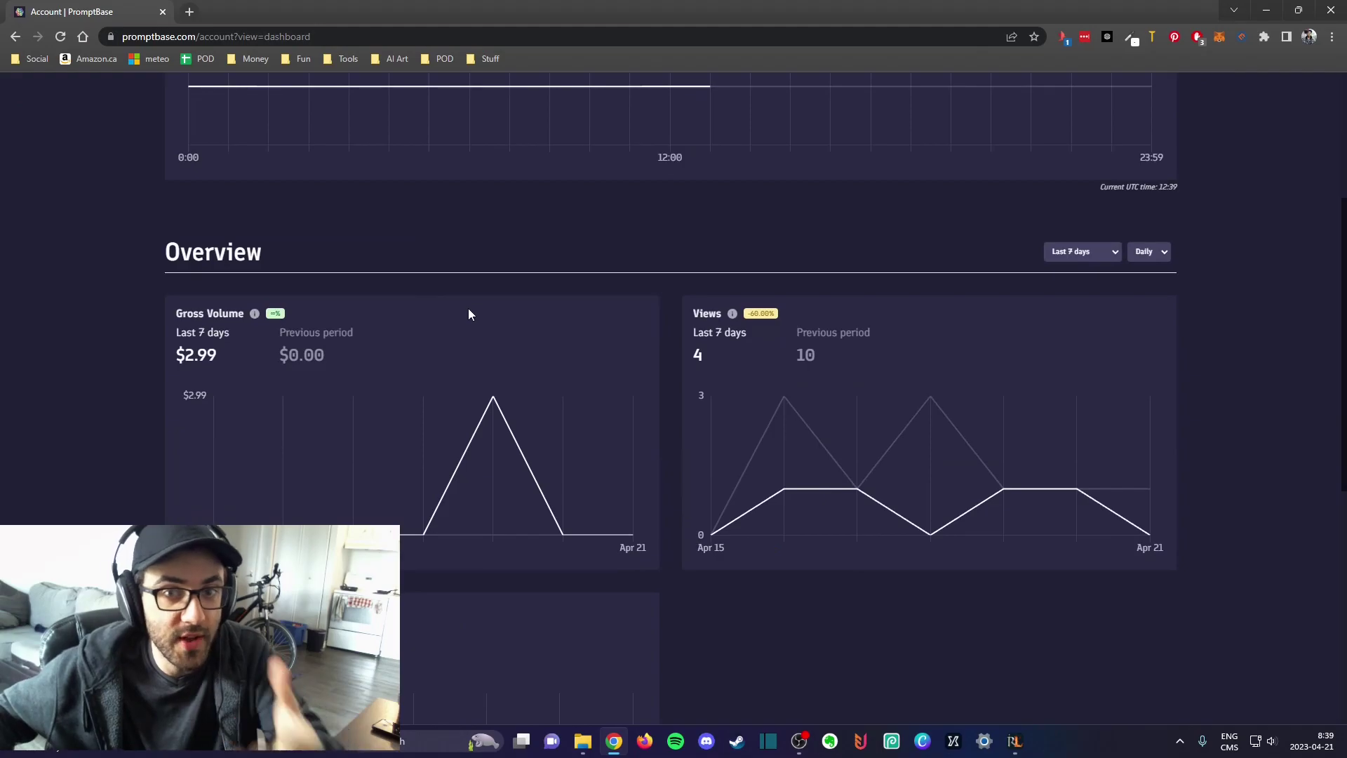
{"action": "scroll", "coordinate": [484, 320], "scroll_direction": "up", "scroll_amount": 4}
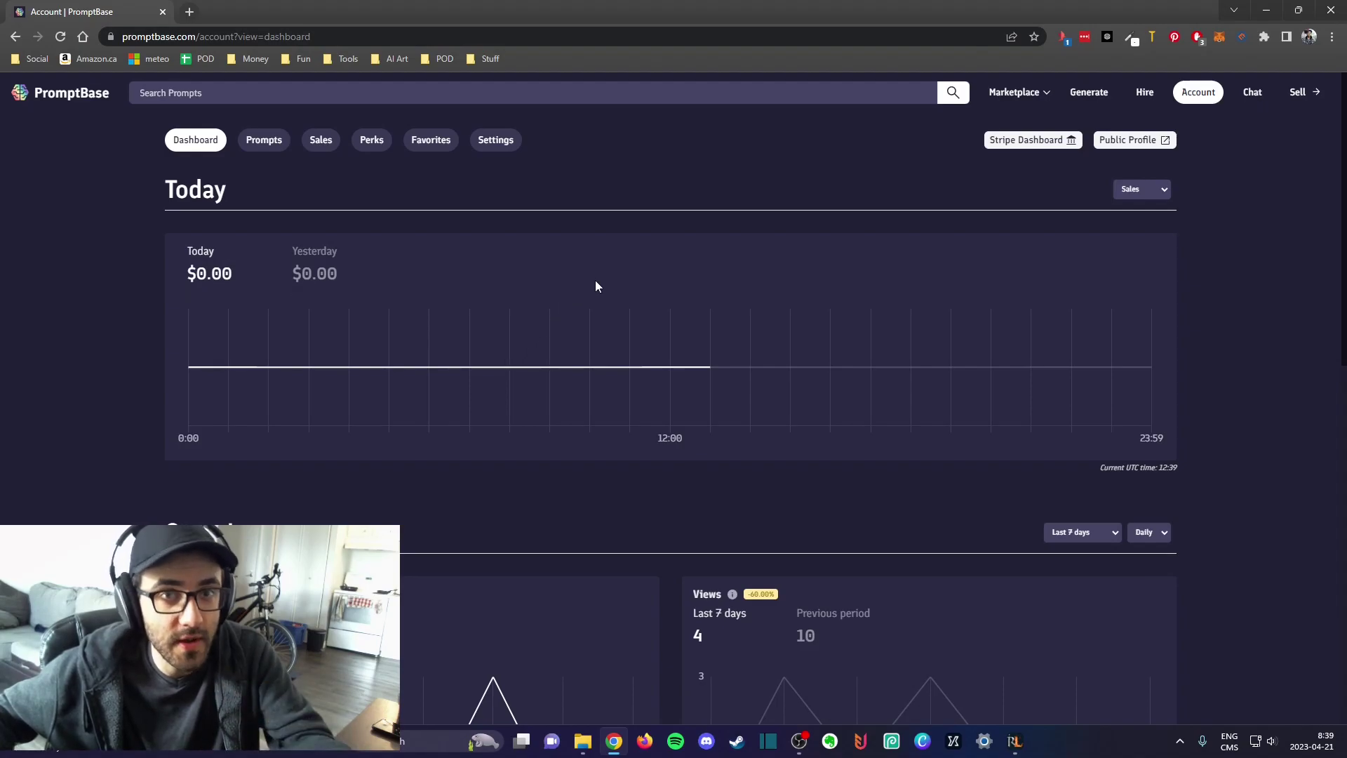
{"action": "left_click", "coordinate": [46, 104]}
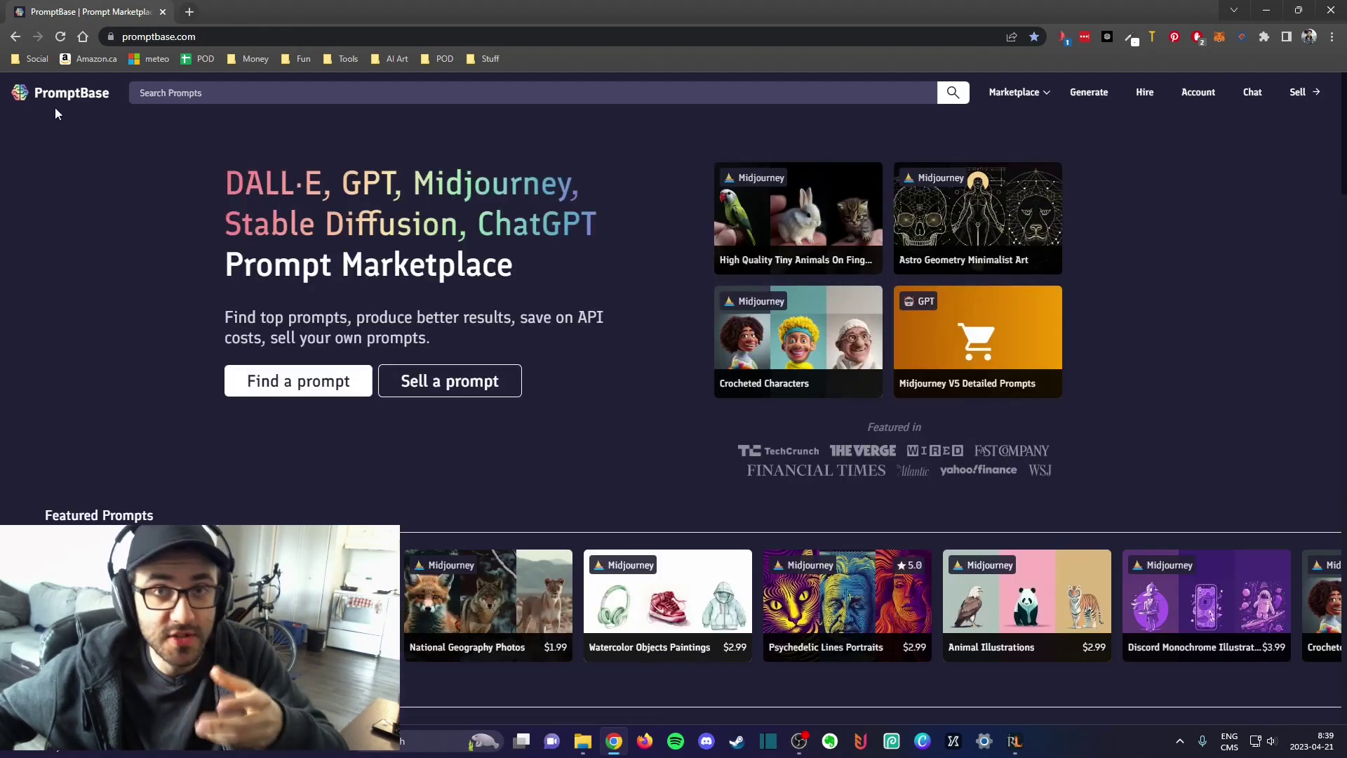
{"action": "left_click_drag", "start_coordinate": [522, 270], "coordinate": [225, 179]}
{"action": "triple_click", "coordinate": [504, 265]}
{"action": "left_click", "coordinate": [540, 279]}
{"action": "left_click_drag", "start_coordinate": [540, 278], "coordinate": [229, 188]}
{"action": "left_click", "coordinate": [244, 191]}
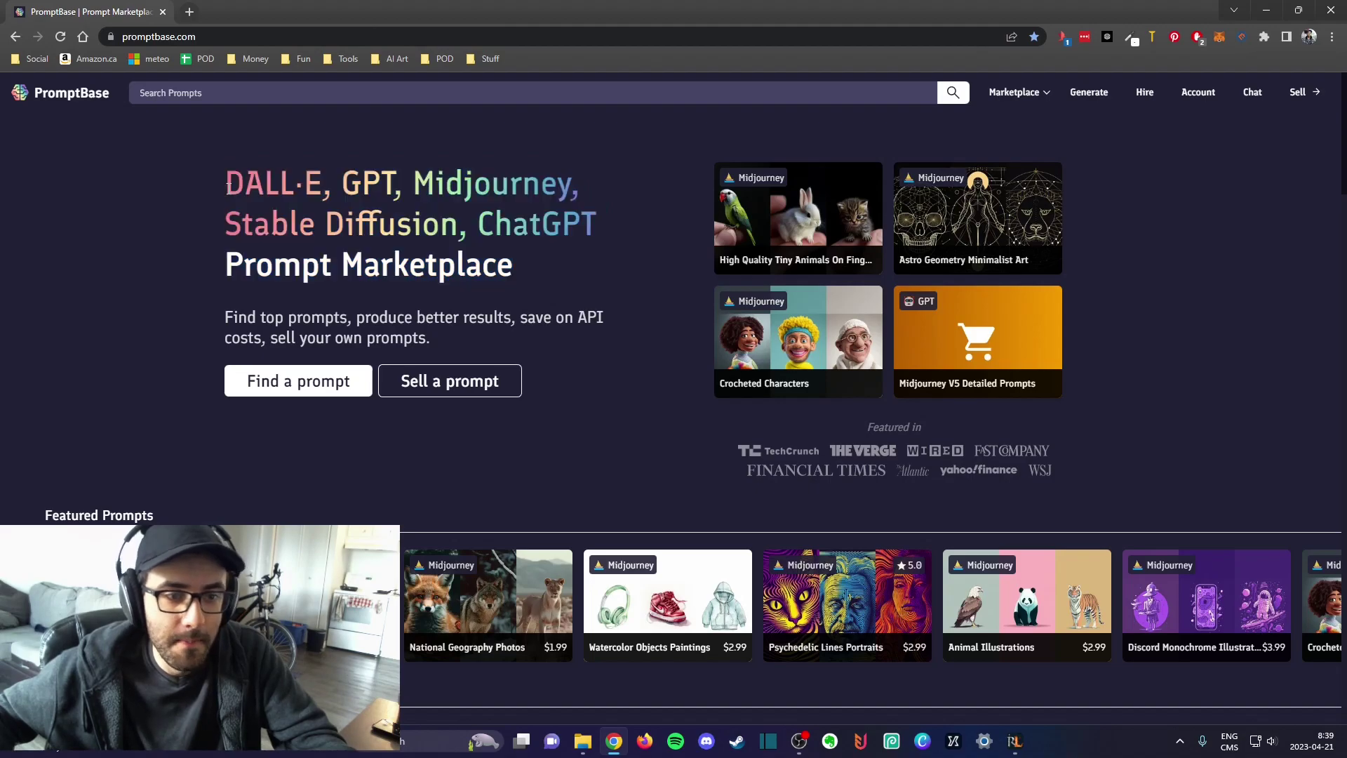
{"action": "left_click_drag", "start_coordinate": [573, 282], "coordinate": [235, 186]}
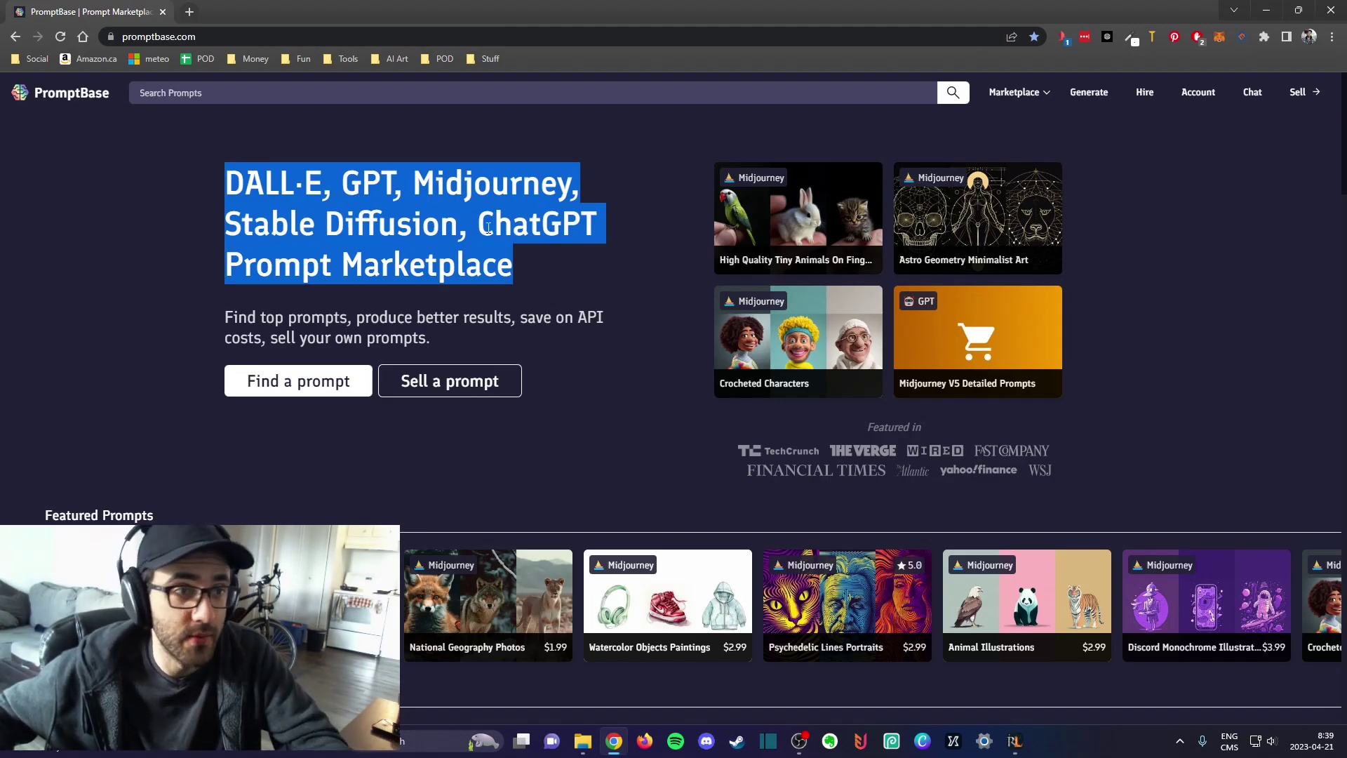
{"action": "left_click", "coordinate": [537, 272]}
{"action": "left_click_drag", "start_coordinate": [536, 271], "coordinate": [223, 186]}
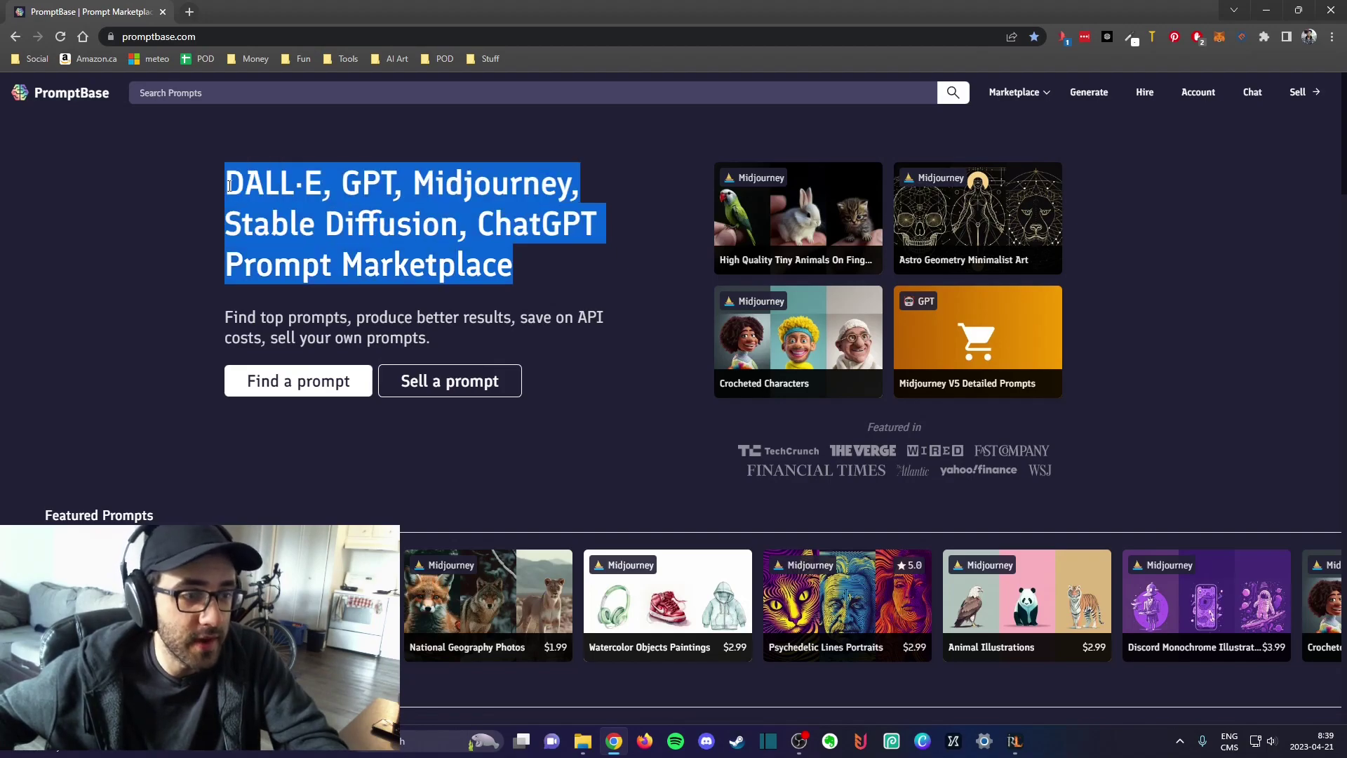
{"action": "scroll", "coordinate": [223, 186], "scroll_direction": "down", "scroll_amount": 4}
{"action": "scroll", "coordinate": [251, 192], "scroll_direction": "up", "scroll_amount": 4}
{"action": "left_click", "coordinate": [223, 313]}
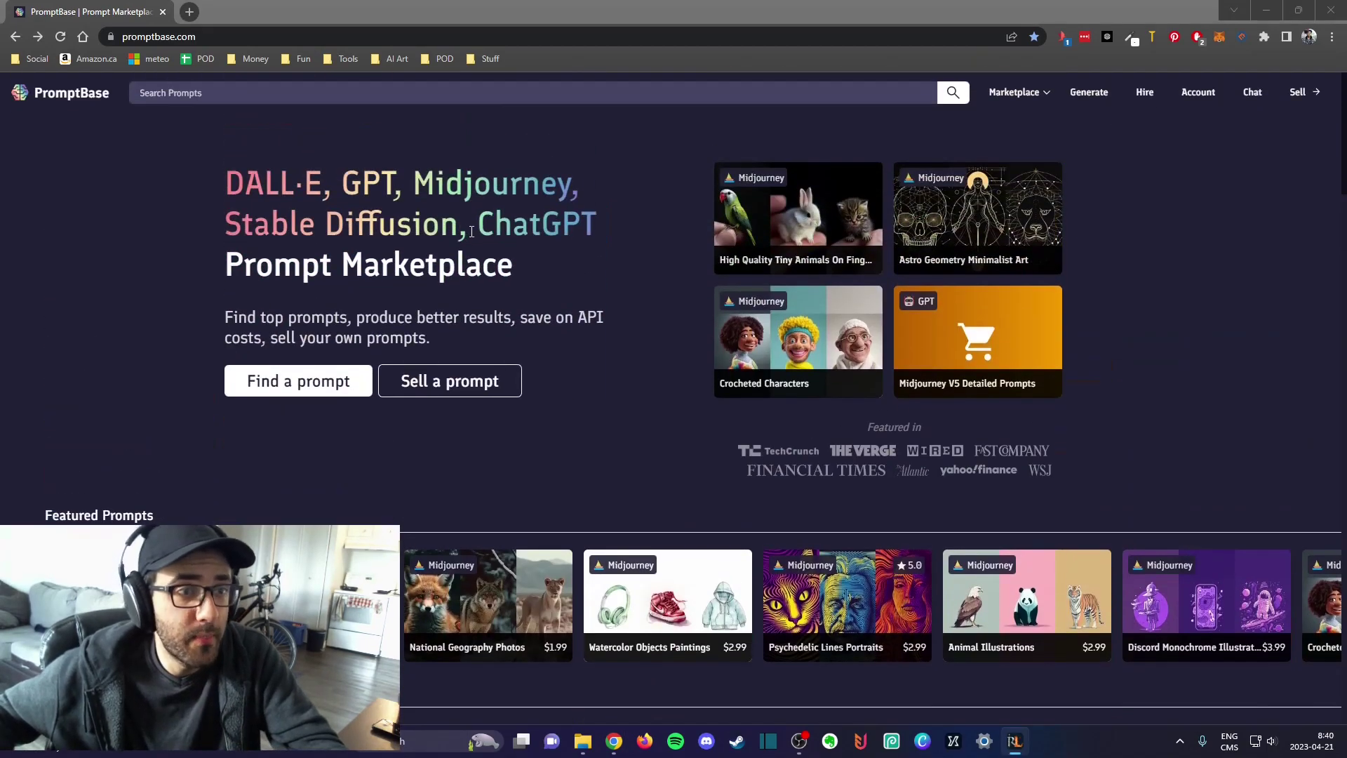
{"action": "left_click_drag", "start_coordinate": [519, 270], "coordinate": [223, 185]}
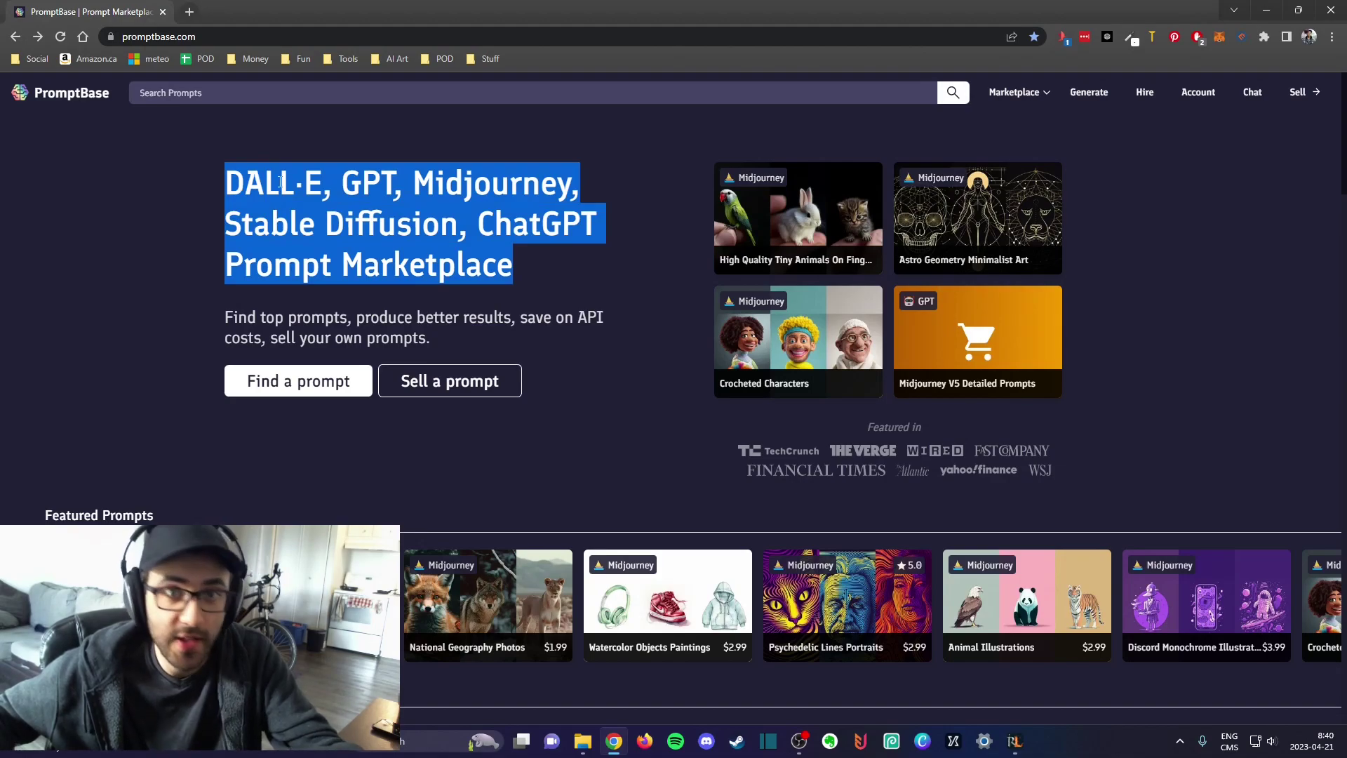
Start the sell-a-prompt form and set the prompt type to Midjourney.
{"action": "left_click", "coordinate": [1298, 92]}
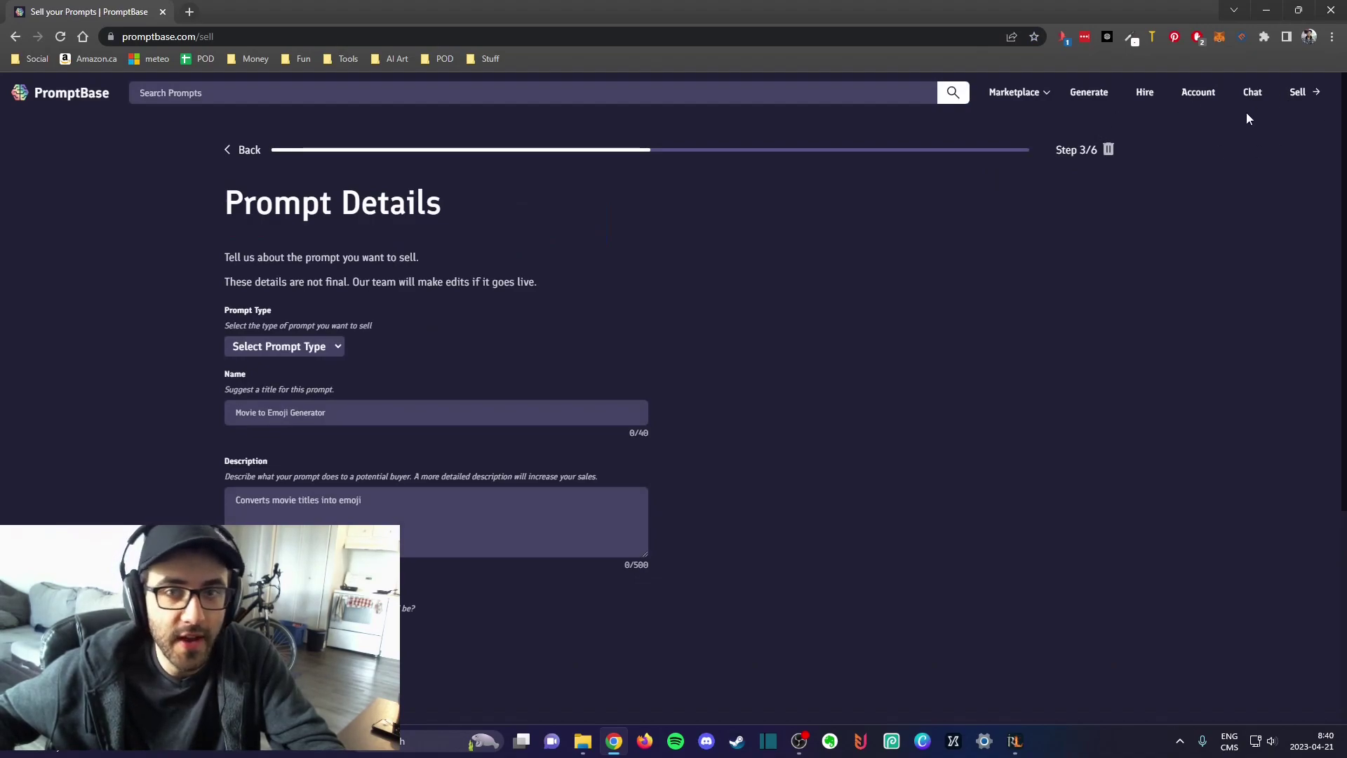
{"action": "scroll", "coordinate": [774, 286], "scroll_direction": "down", "scroll_amount": 1}
{"action": "scroll", "coordinate": [774, 286], "scroll_direction": "down", "scroll_amount": 3}
{"action": "scroll", "coordinate": [580, 246], "scroll_direction": "up", "scroll_amount": 3}
{"action": "scroll", "coordinate": [463, 225], "scroll_direction": "down", "scroll_amount": 2}
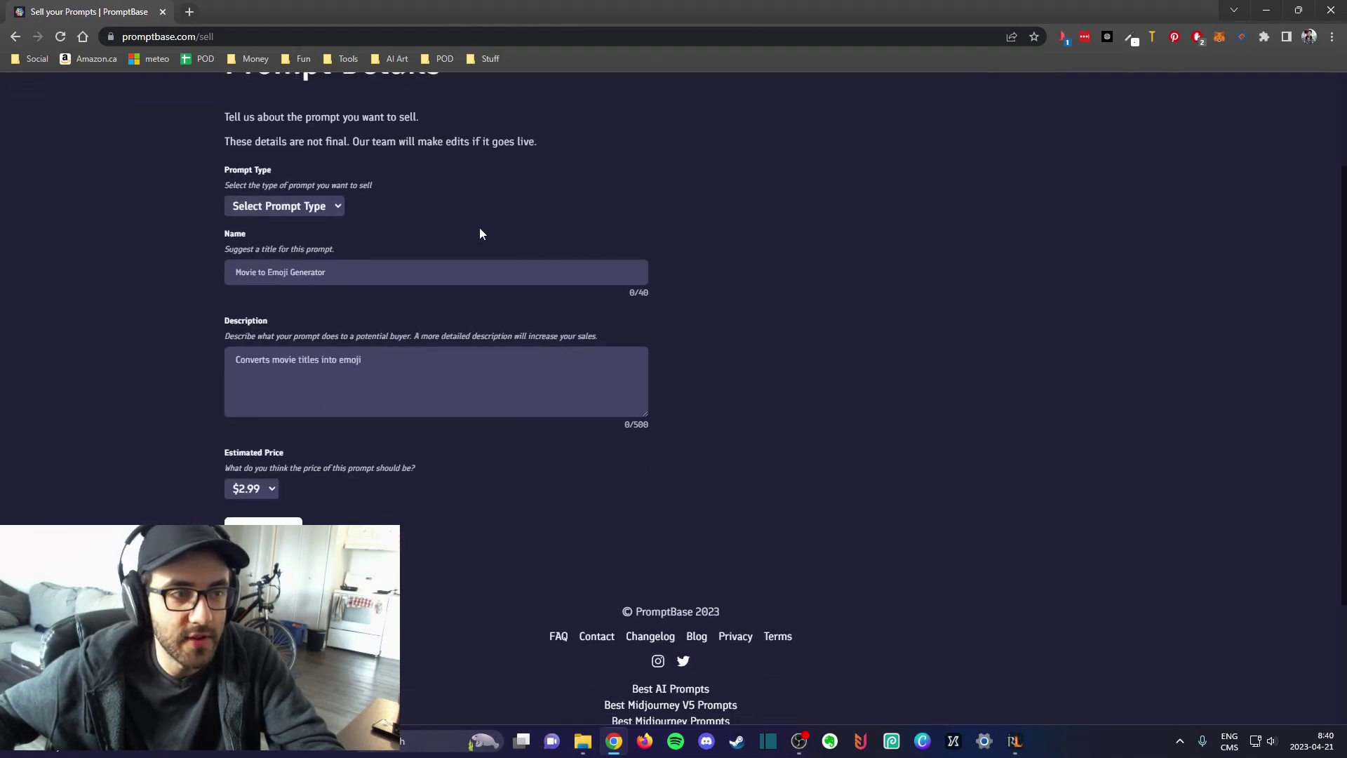
{"action": "left_click", "coordinate": [315, 208]}
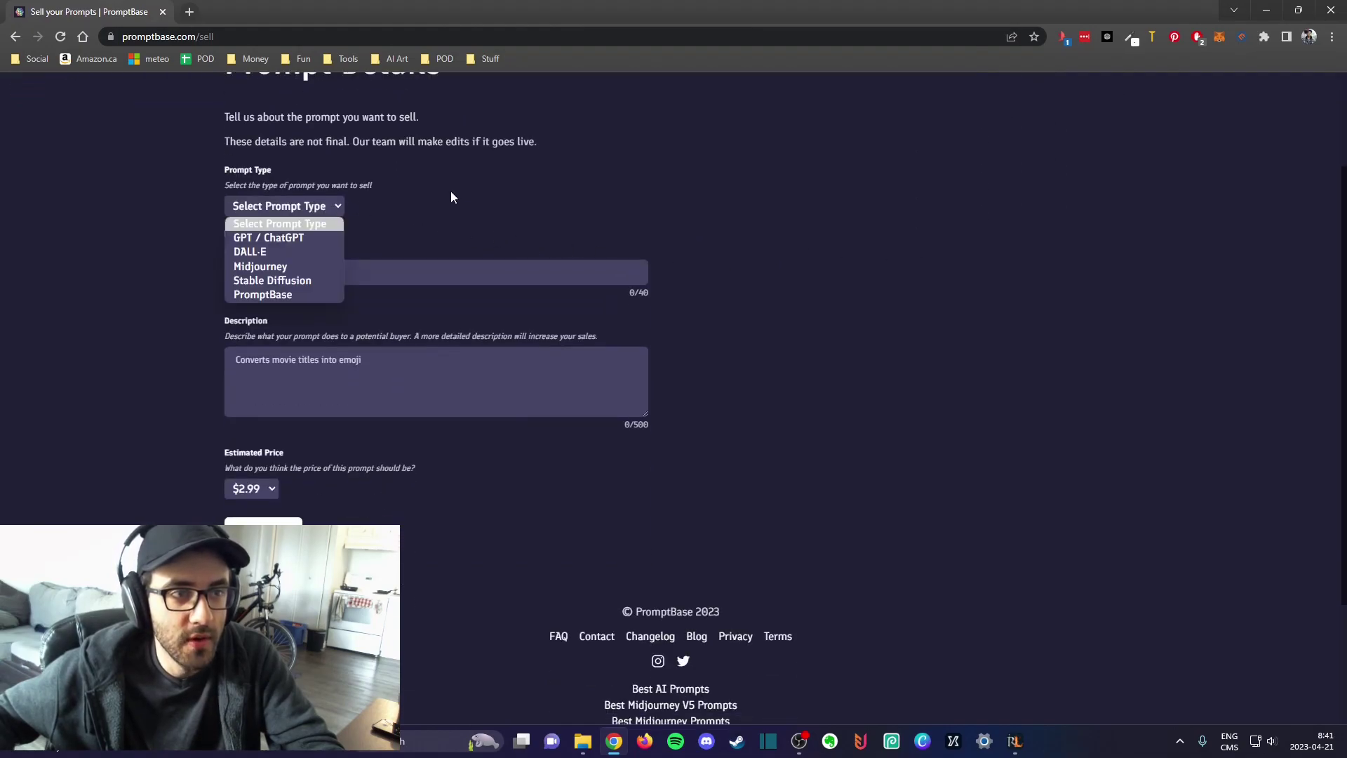
{"action": "scroll", "coordinate": [491, 203], "scroll_direction": "up", "scroll_amount": 2}
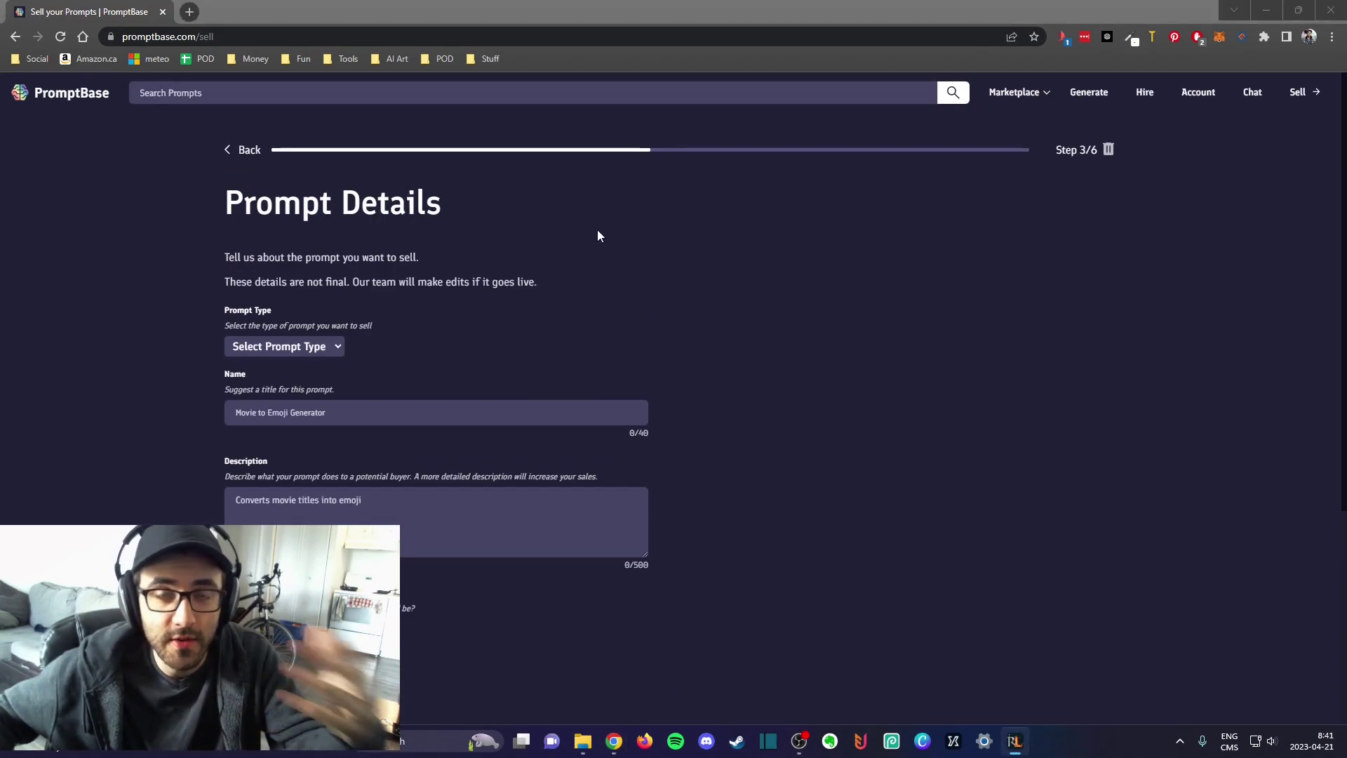
{"action": "scroll", "coordinate": [561, 253], "scroll_direction": "down", "scroll_amount": 1}
{"action": "scroll", "coordinate": [491, 281], "scroll_direction": "up", "scroll_amount": 1}
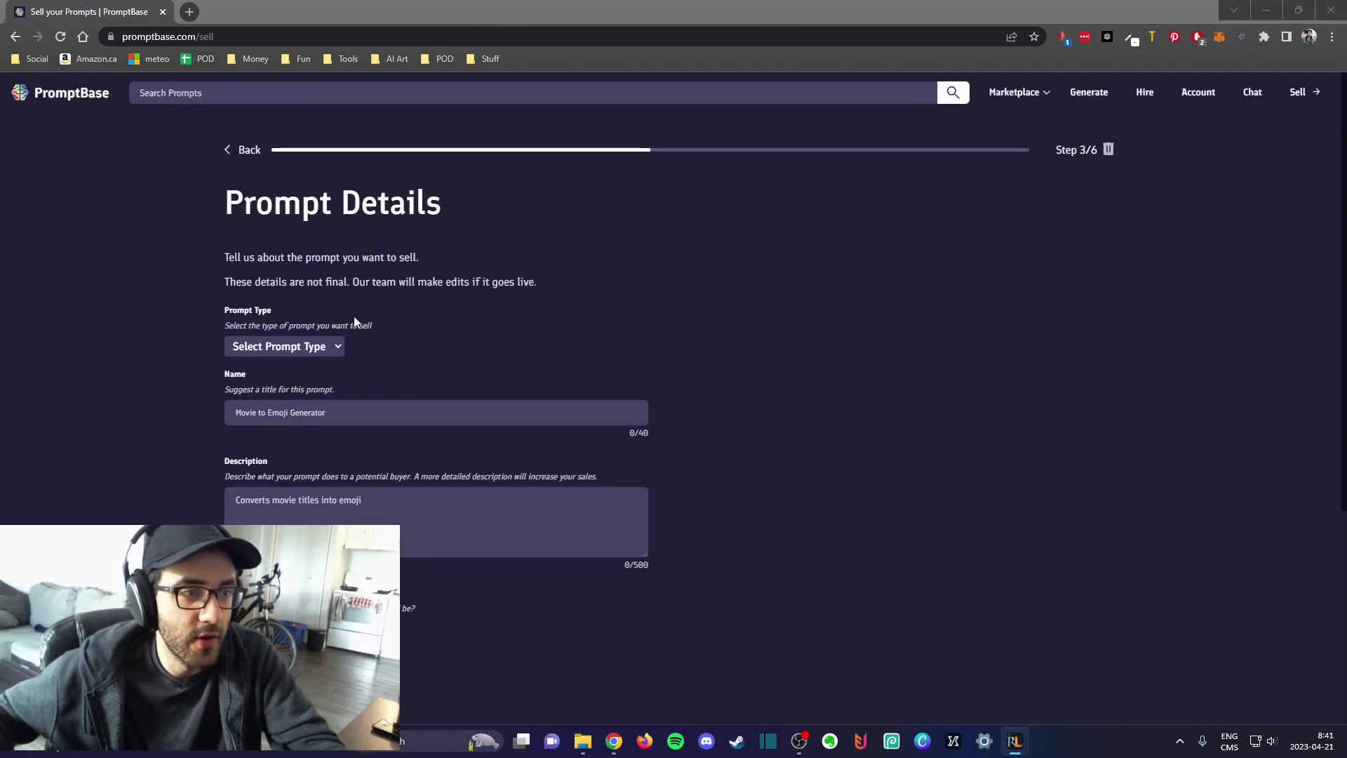
{"action": "triple_click", "coordinate": [321, 236]}
{"action": "scroll", "coordinate": [430, 211], "scroll_direction": "down", "scroll_amount": 2}
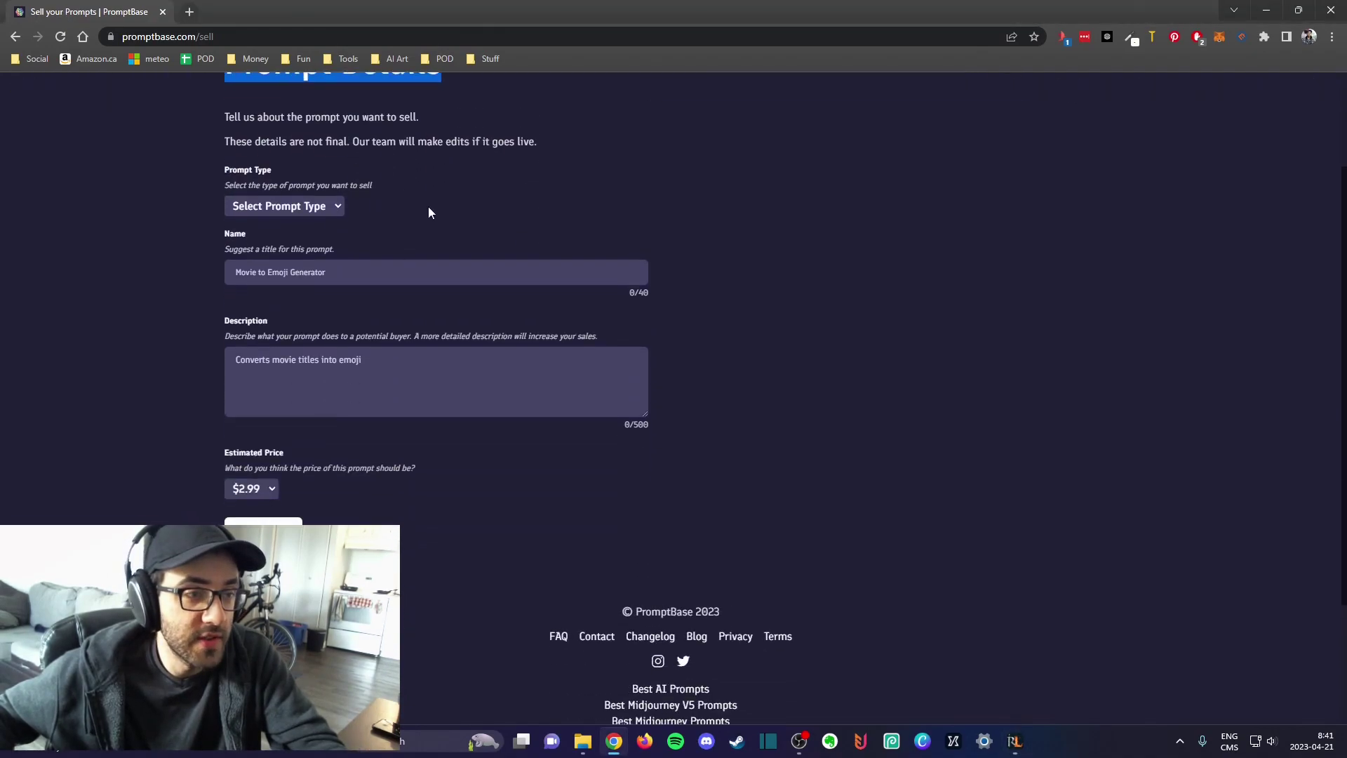
{"action": "scroll", "coordinate": [358, 218], "scroll_direction": "up", "scroll_amount": 2}
{"action": "left_click", "coordinate": [328, 344]}
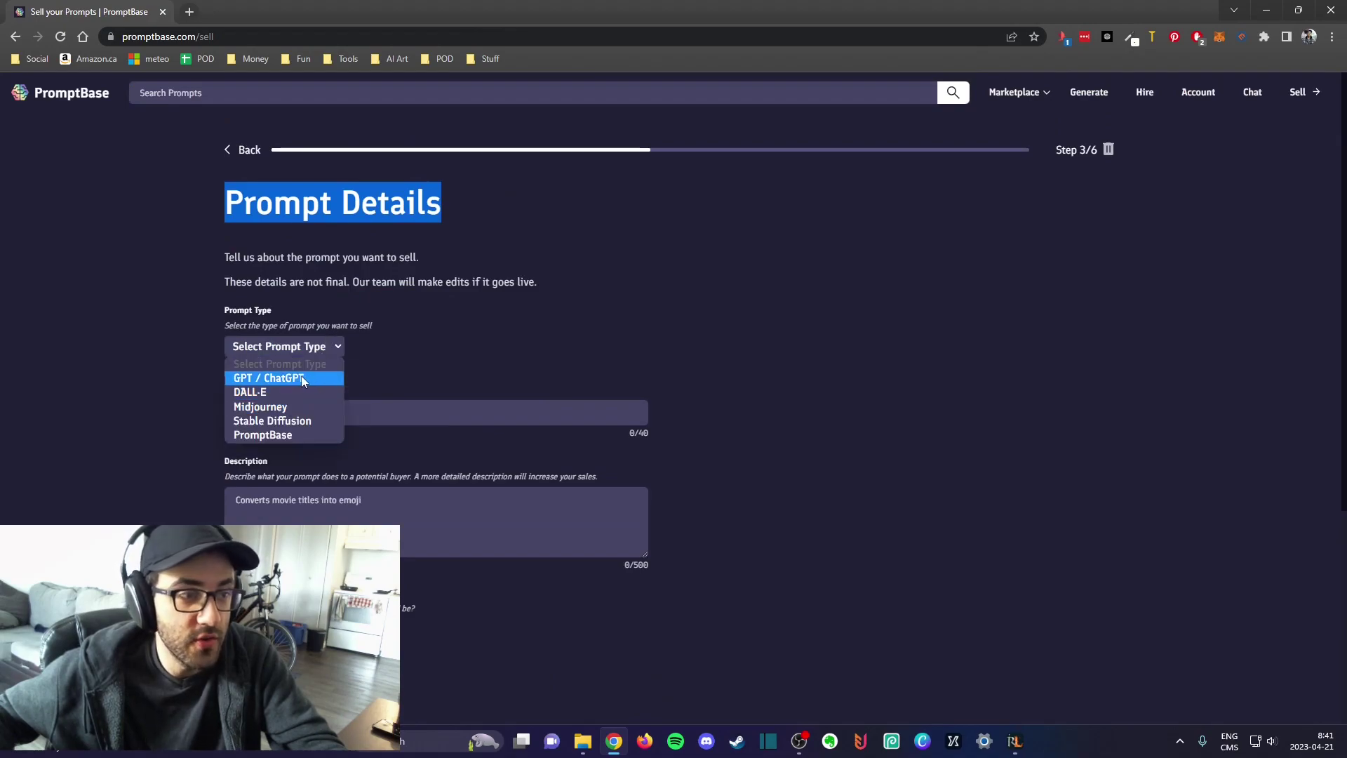
{"action": "left_click", "coordinate": [301, 409]}
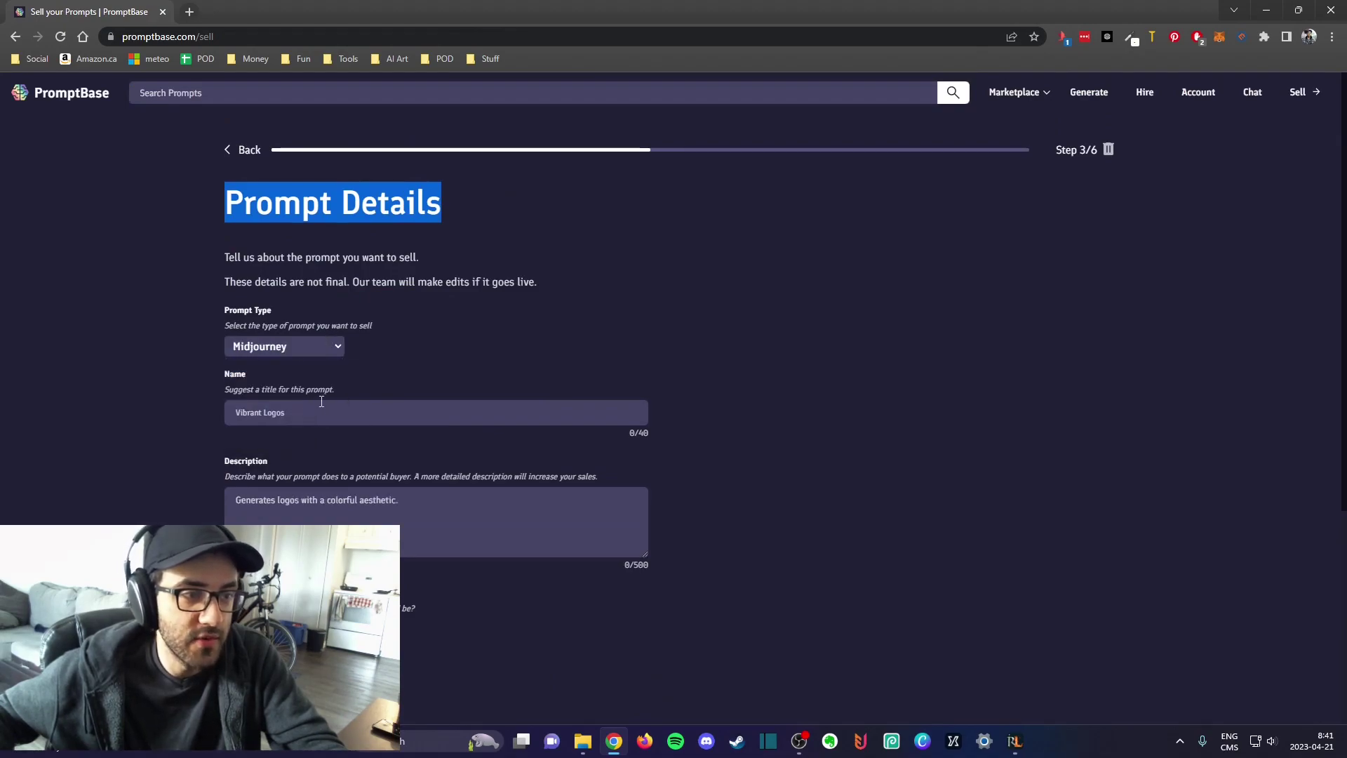
{"action": "scroll", "coordinate": [327, 383], "scroll_direction": "down", "scroll_amount": 2}
Name the prompt 'Watercolor Painting' and paste that title into the description.
{"action": "left_click", "coordinate": [487, 281]}
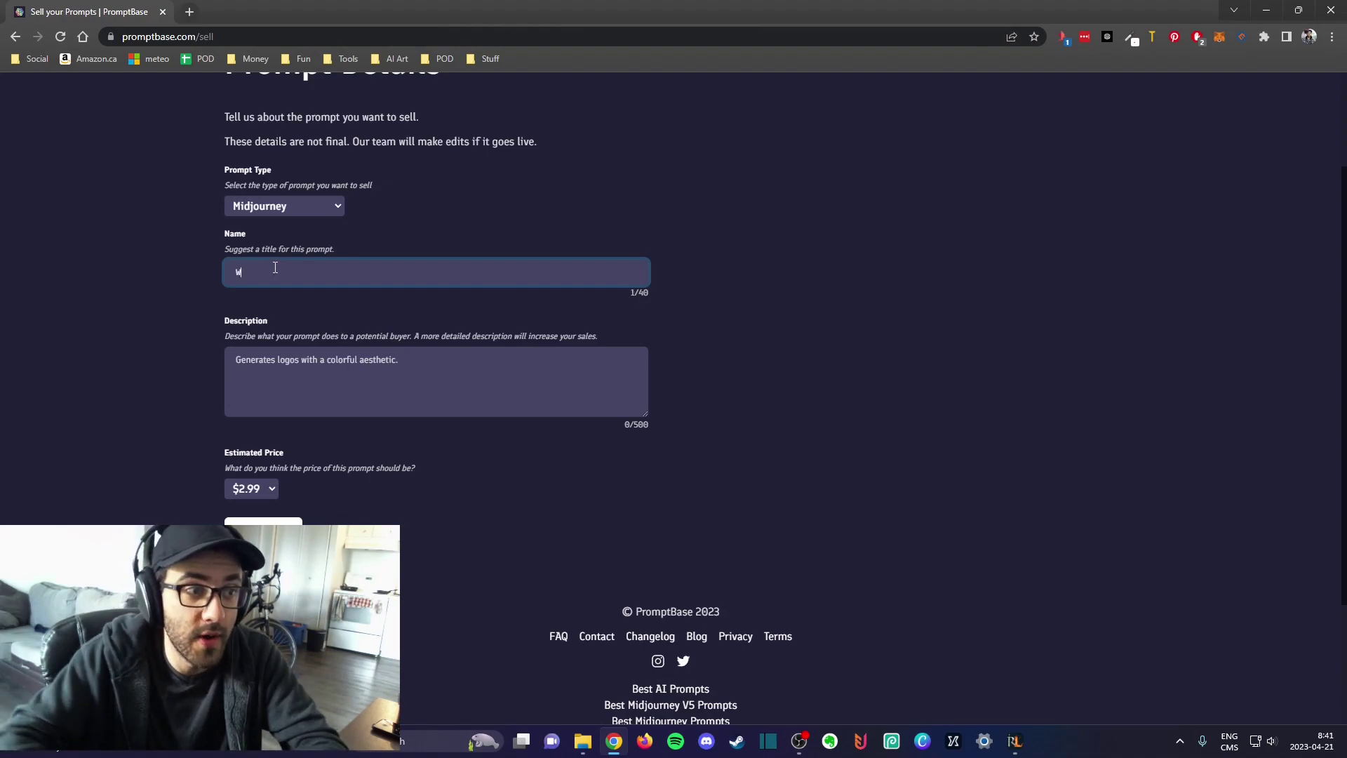
{"action": "type", "text": "ater Pia"}
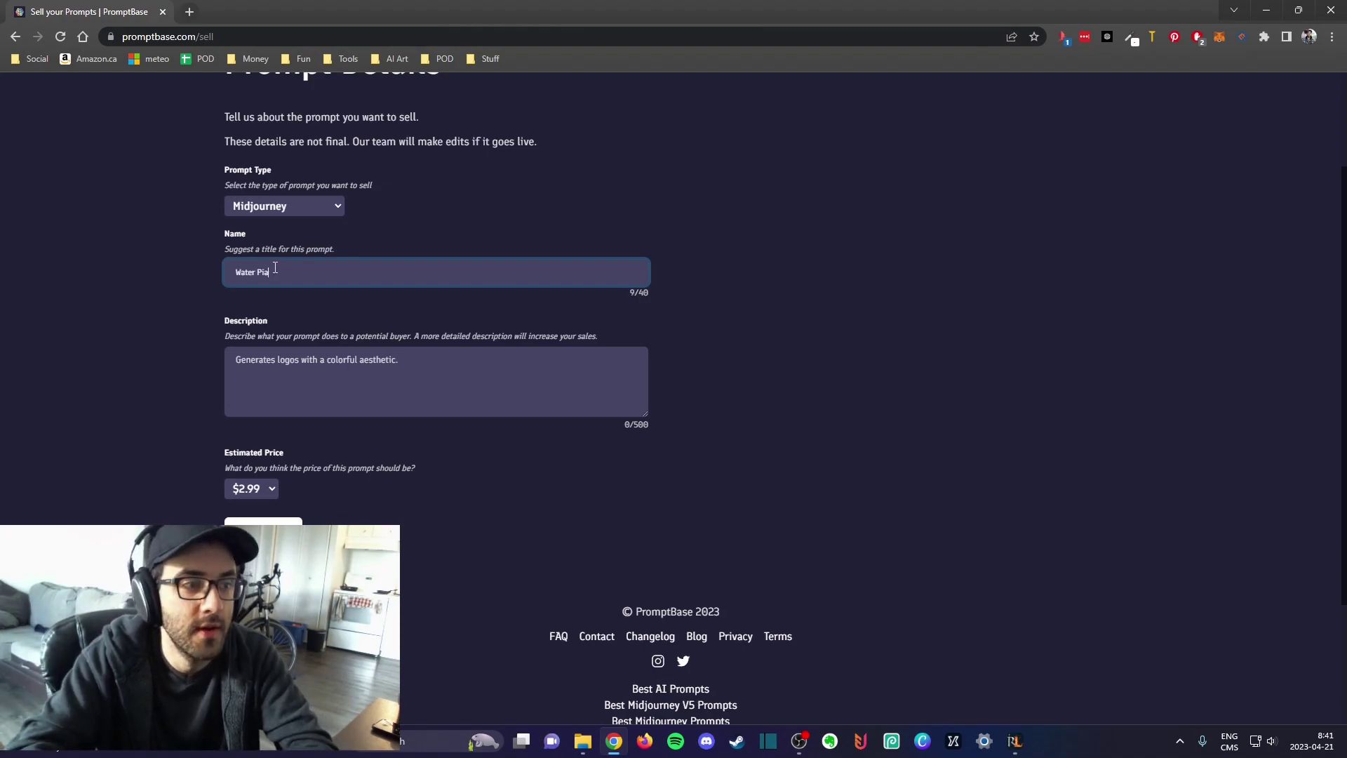
{"action": "key", "text": "BackSpace"}
{"action": "key", "text": "BackSpace"}
{"action": "type", "text": "ainting"}
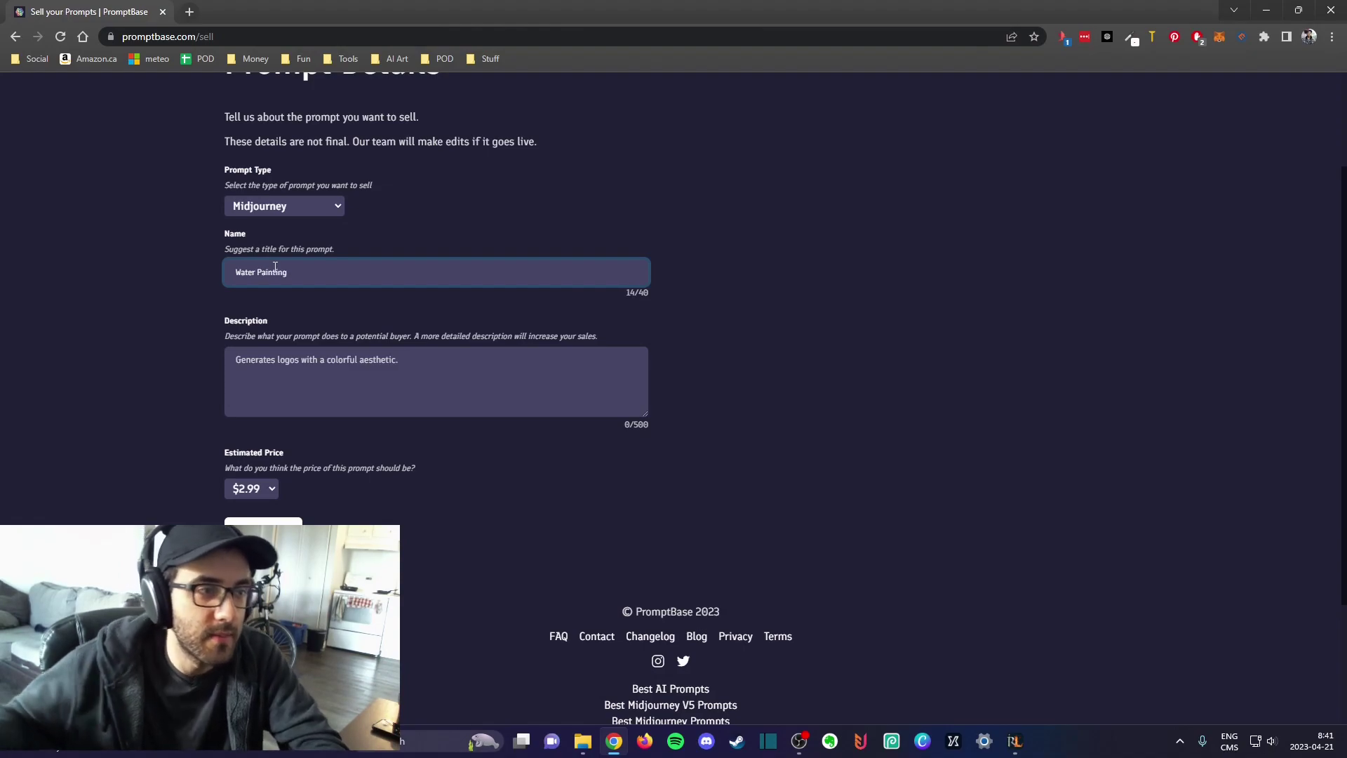
{"action": "left_click", "coordinate": [255, 272]}
{"action": "type", "text": "color"}
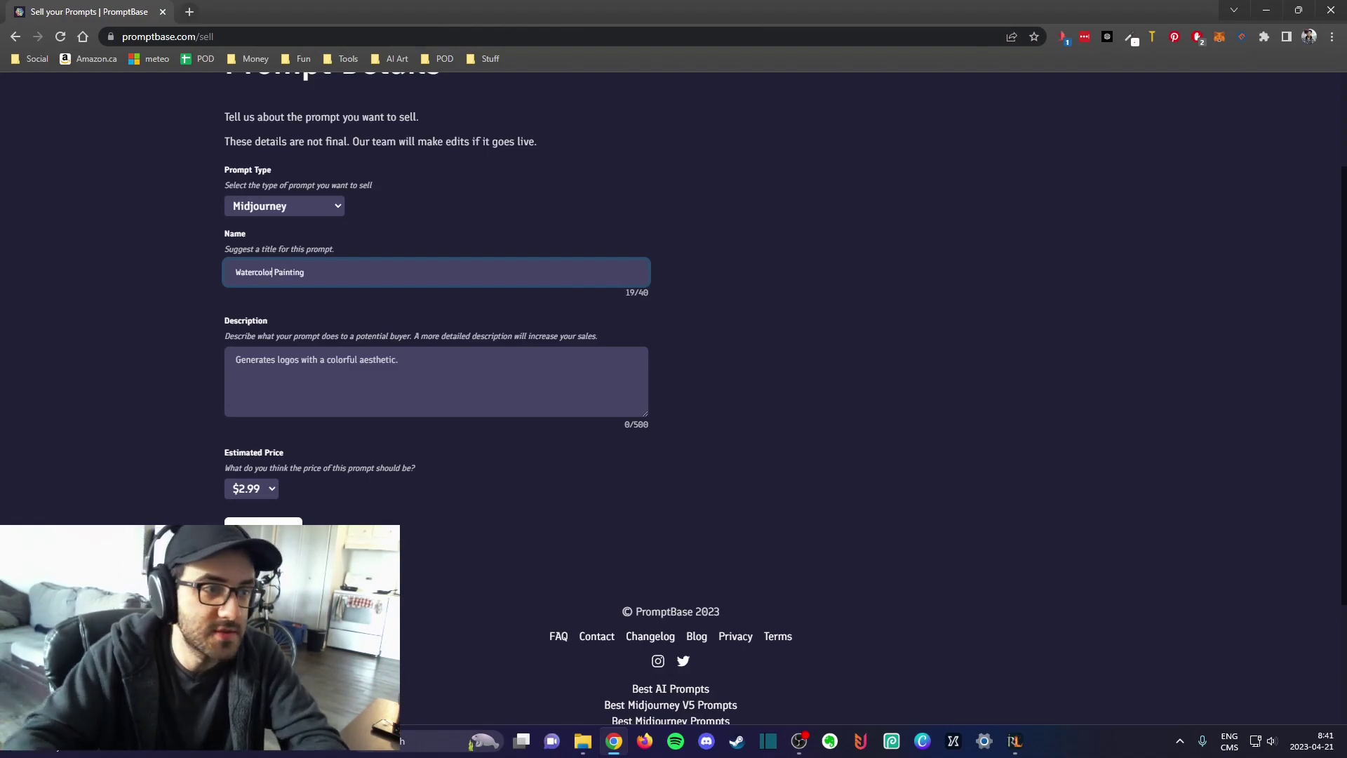
{"action": "triple_click", "coordinate": [323, 272]}
{"action": "left_click", "coordinate": [293, 387]}
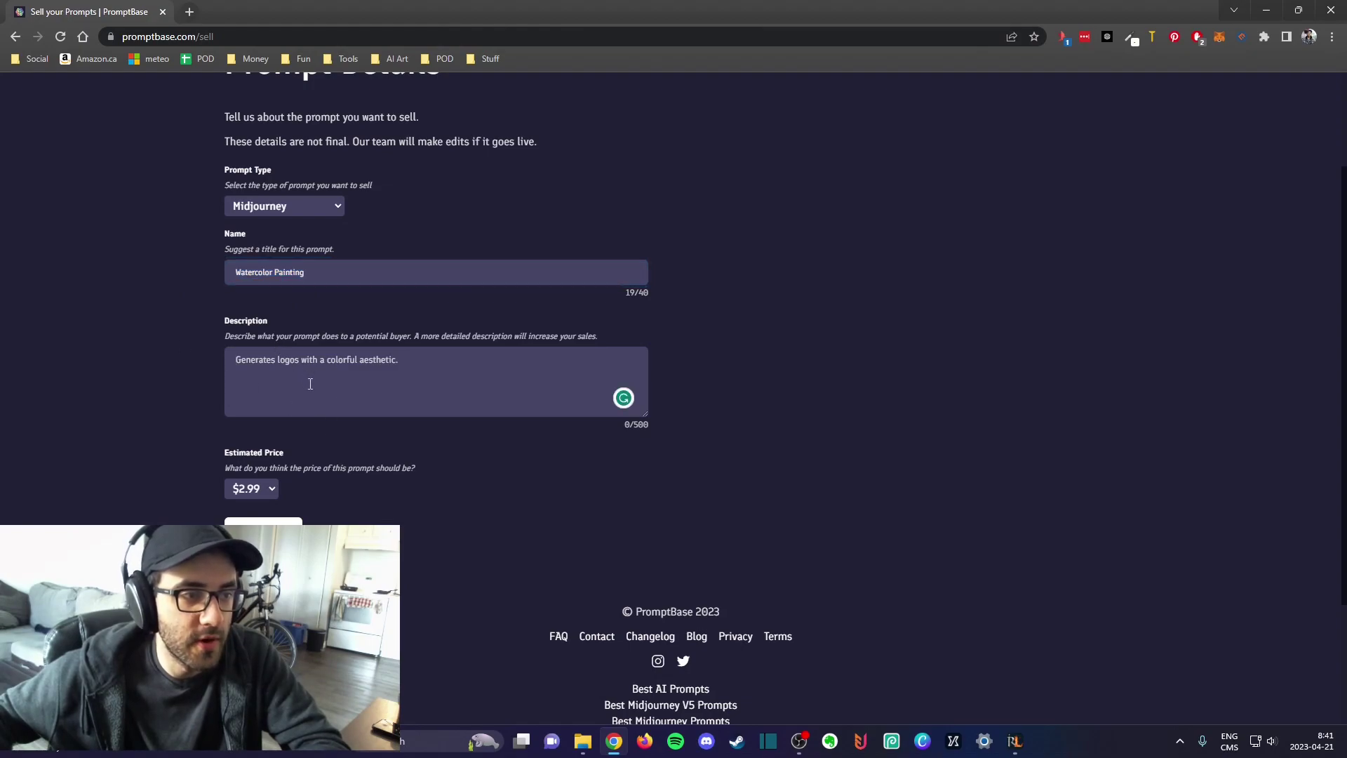
{"action": "key", "text": "ctrl+v"}
{"action": "key", "text": "ctrl+v"}
{"action": "key", "text": "ctrl+v"}
{"action": "key", "text": "ctrl+v"}
{"action": "key", "text": "ctrl+v"}
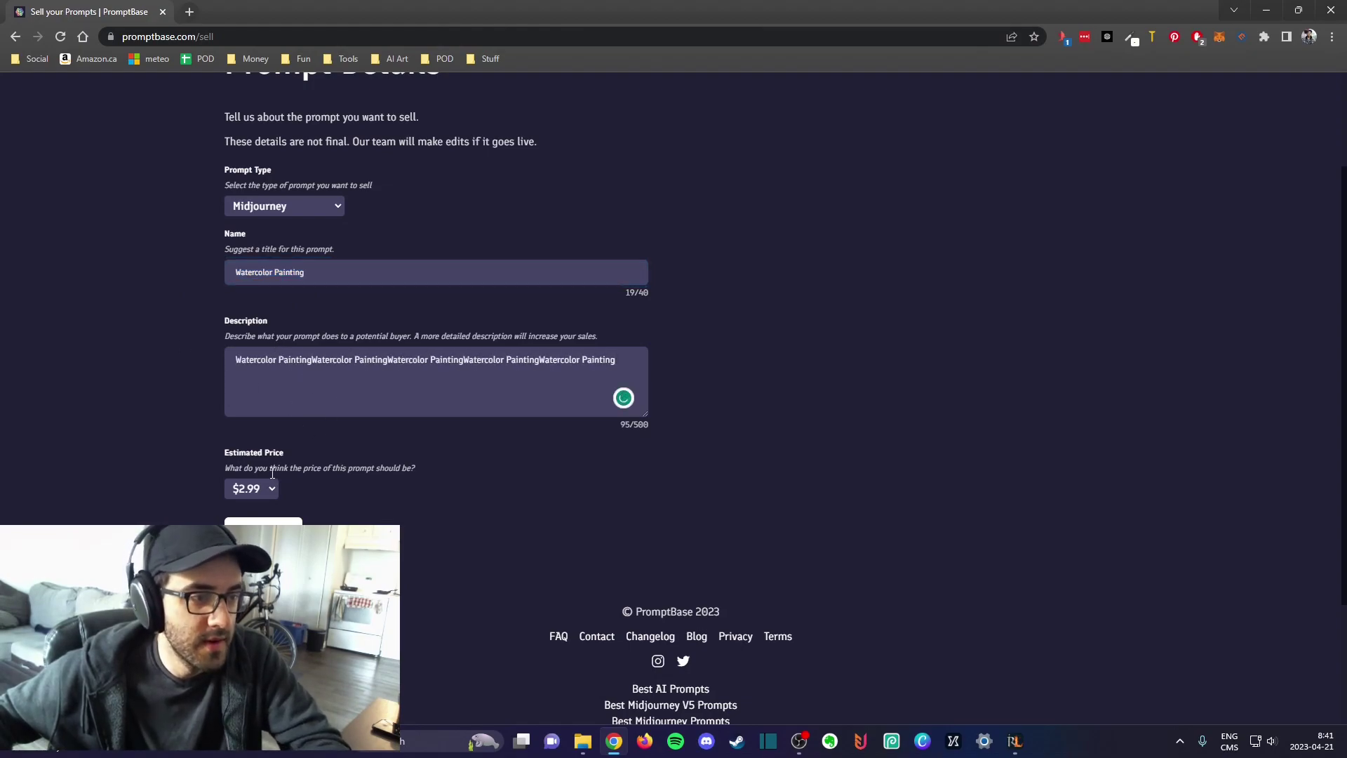
Keep the estimated price at $2.99 and submit the details to reach Prompt File.
{"action": "left_click", "coordinate": [256, 489]}
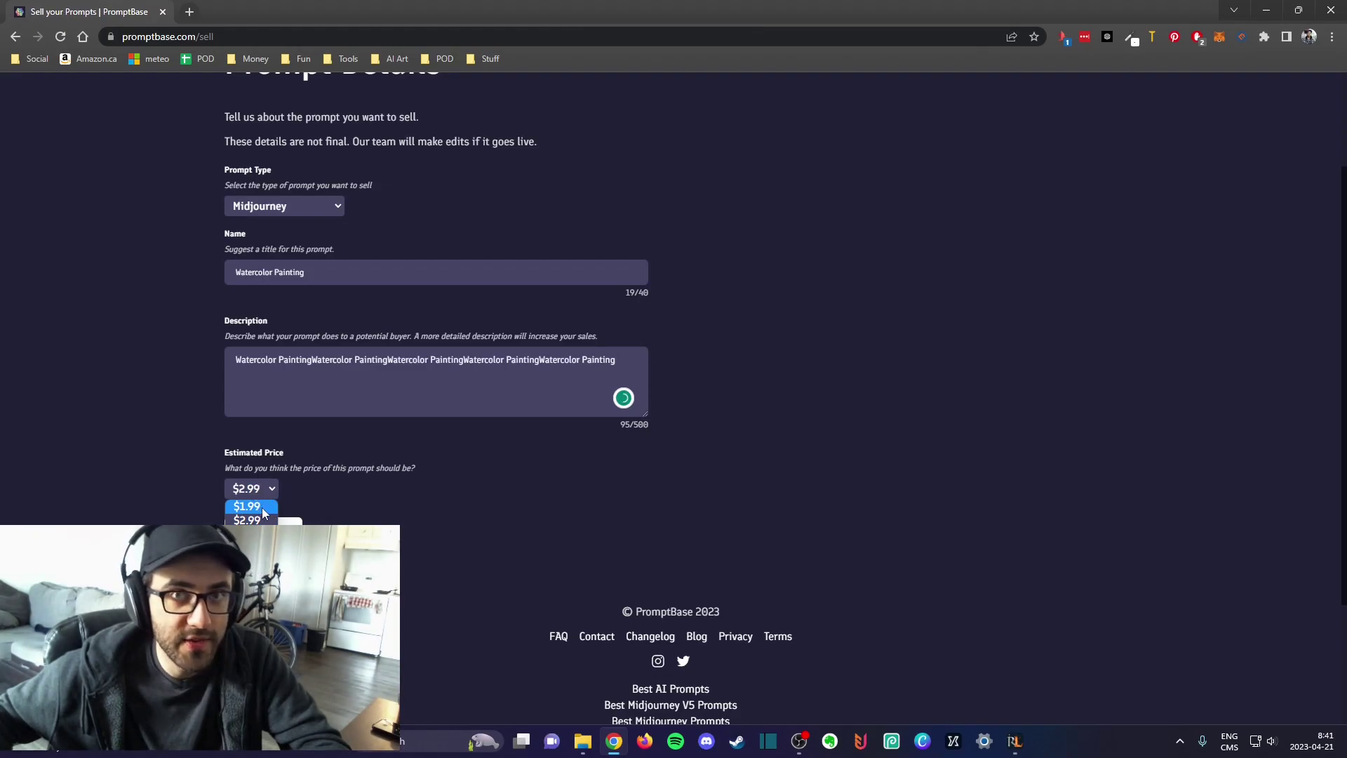
{"action": "left_click", "coordinate": [284, 463]}
{"action": "left_click", "coordinate": [258, 488]}
{"action": "left_click", "coordinate": [254, 521]}
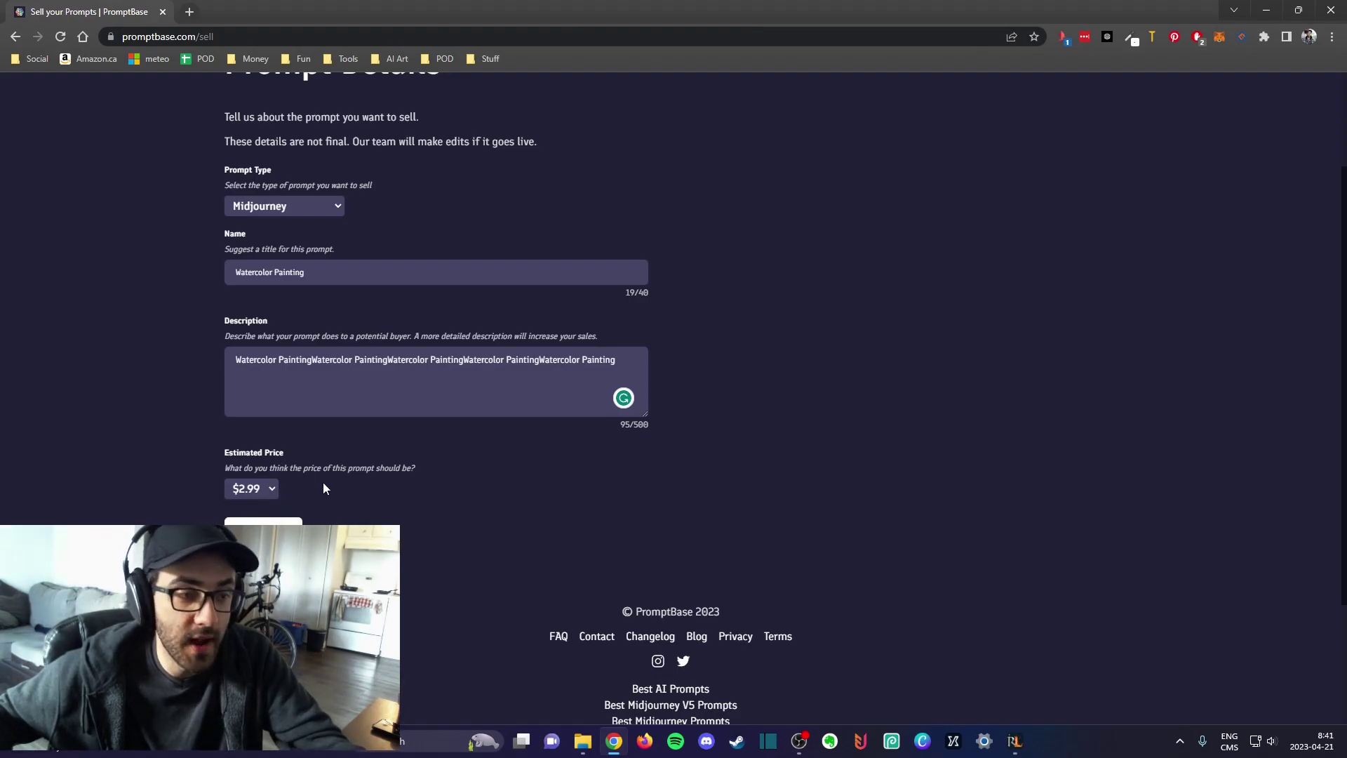
{"action": "double_click", "coordinate": [361, 468]}
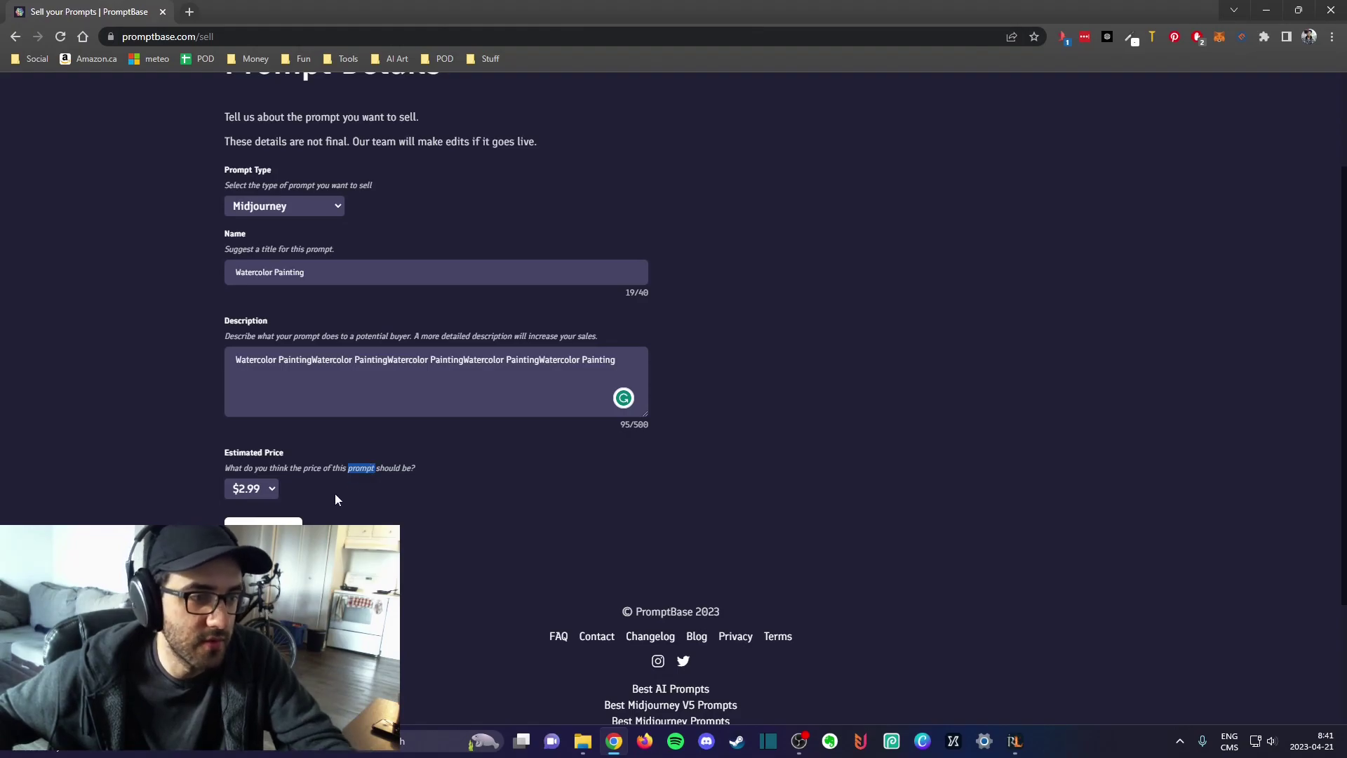
{"action": "left_click", "coordinate": [263, 522]}
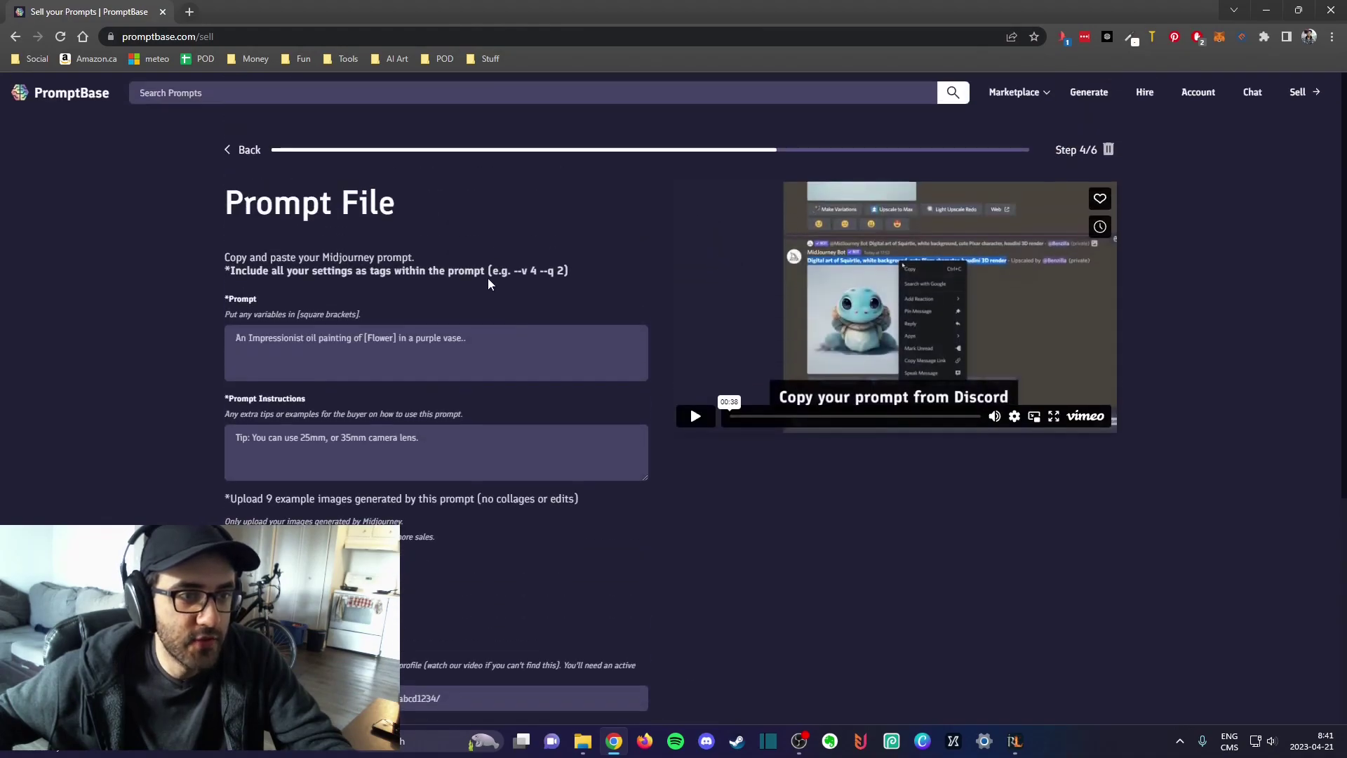
{"action": "left_click", "coordinate": [290, 334]}
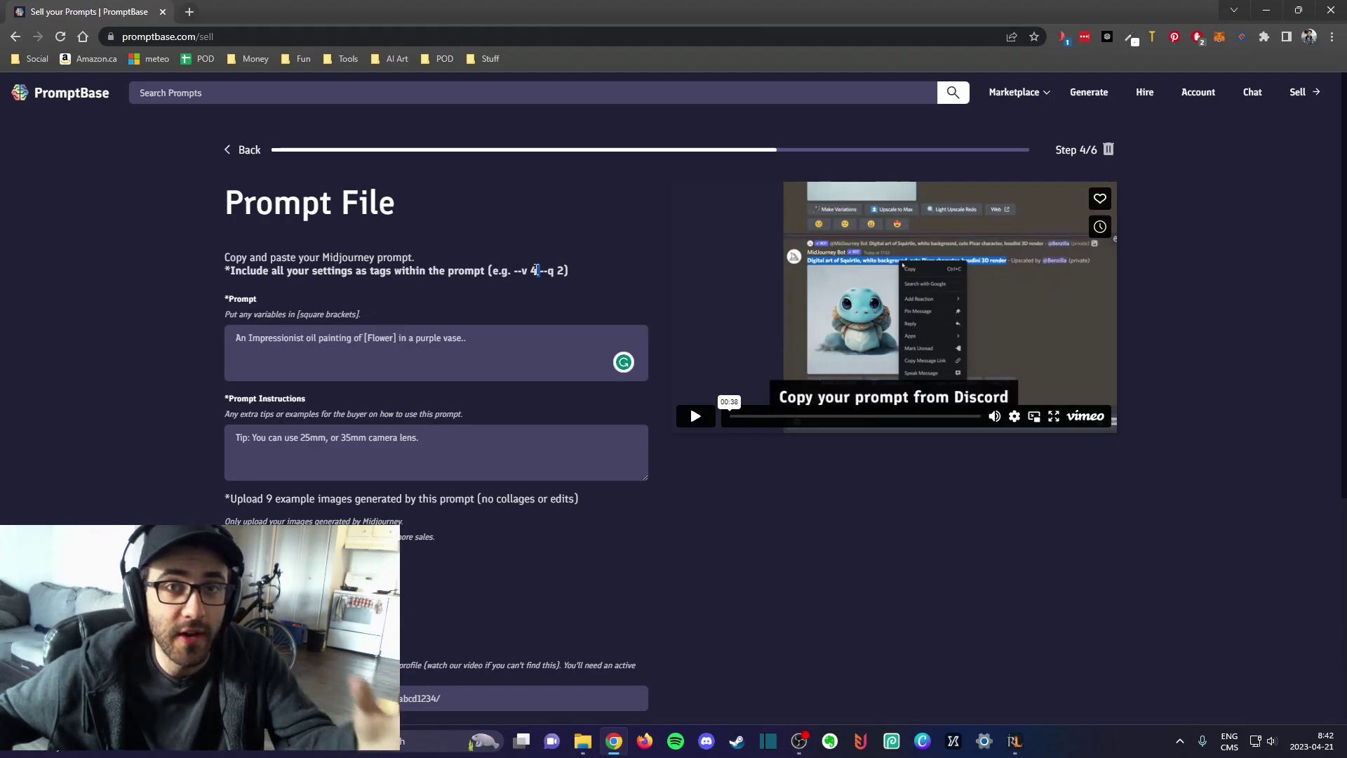
{"action": "left_click", "coordinate": [424, 337]}
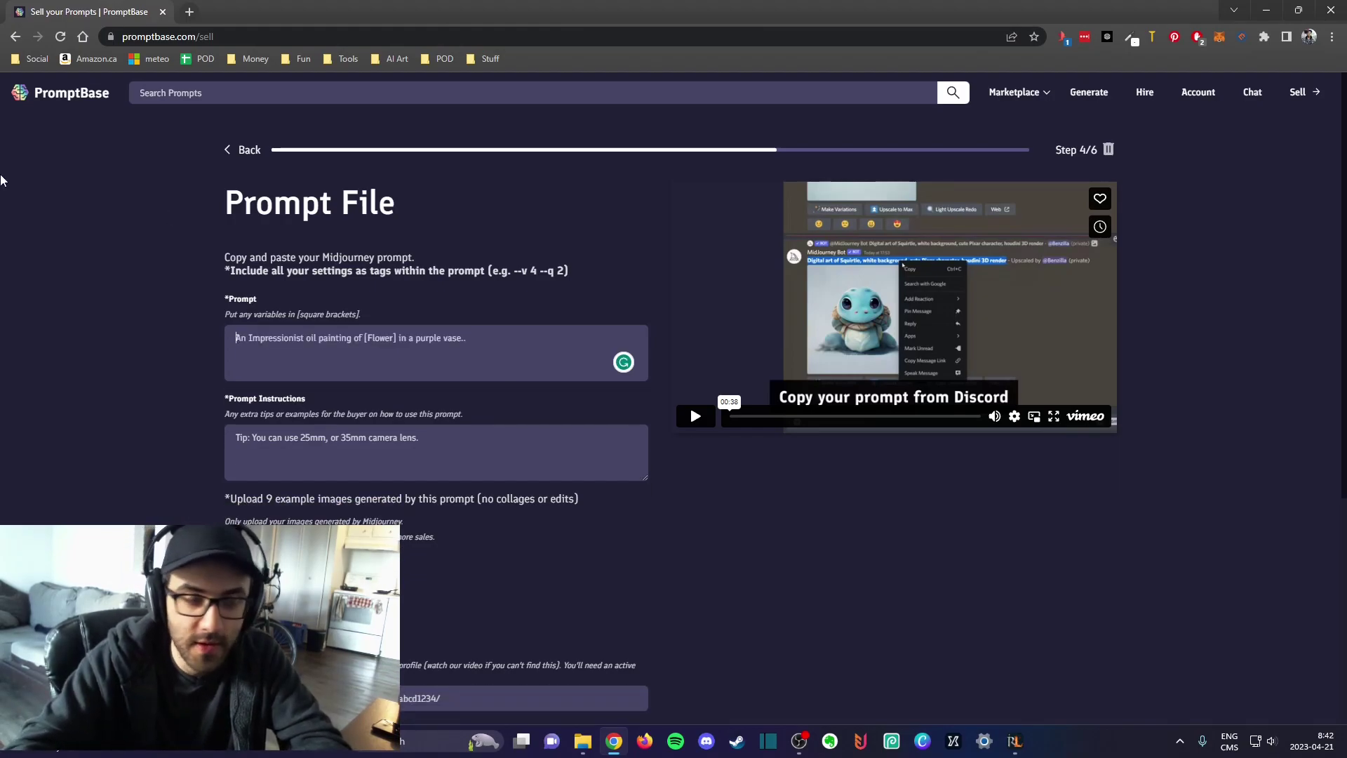
Enter '[animal]' as the prompt and move into the Testing Prompt box.
{"action": "type", "text": "[animal"}
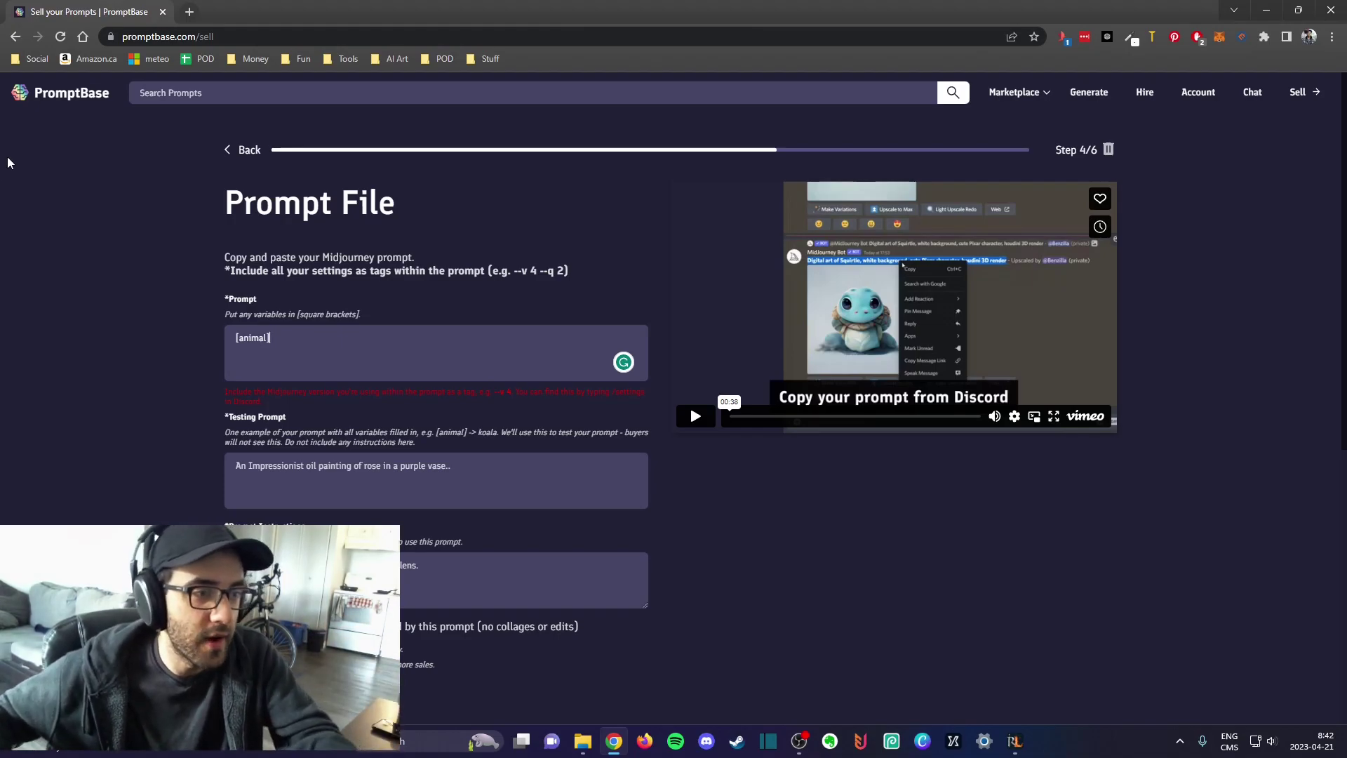
{"action": "left_click", "coordinate": [305, 491]}
{"action": "scroll", "coordinate": [318, 476], "scroll_direction": "down", "scroll_amount": 1}
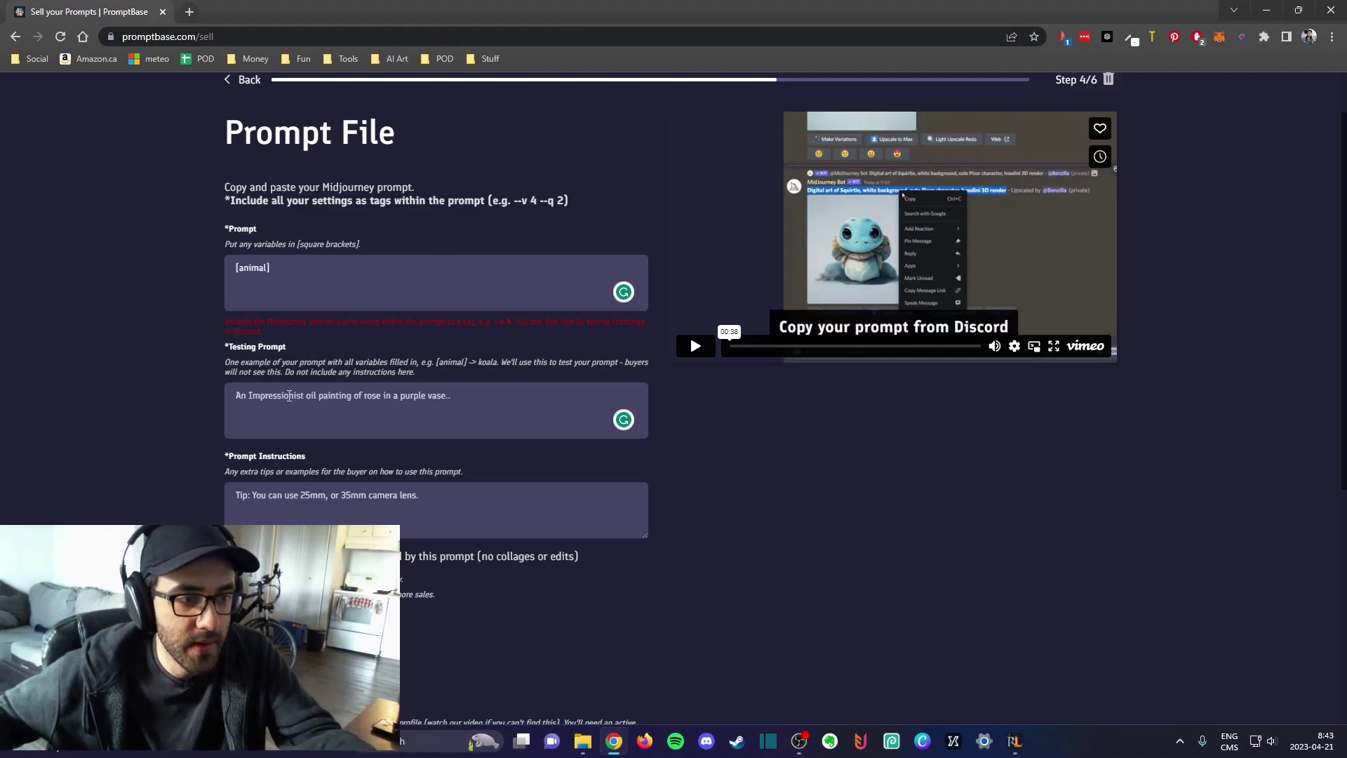
Review the Prompt Instructions field and the image upload heading below it.
{"action": "left_click_drag", "start_coordinate": [306, 457], "coordinate": [229, 457]}
{"action": "left_click", "coordinate": [310, 501]}
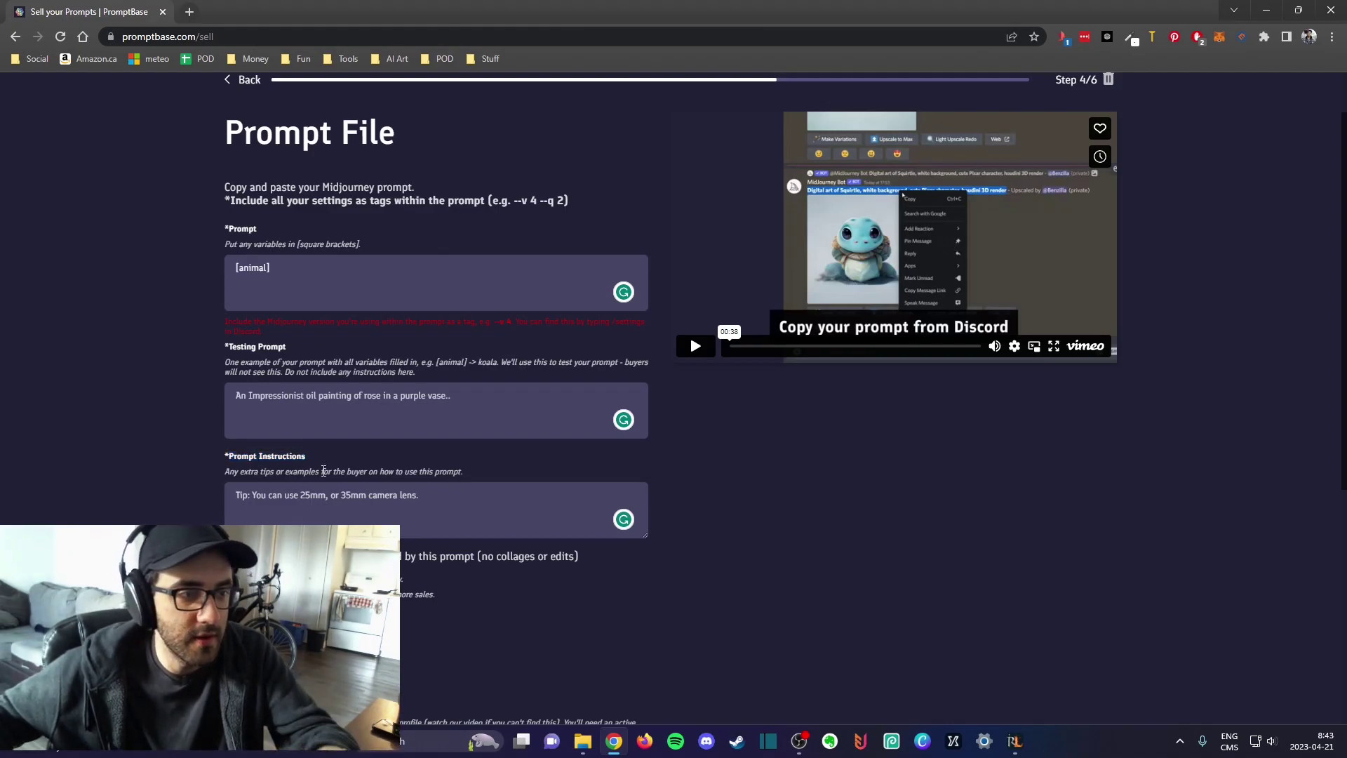
{"action": "left_click_drag", "start_coordinate": [310, 461], "coordinate": [218, 460]}
{"action": "scroll", "coordinate": [288, 468], "scroll_direction": "down", "scroll_amount": 2}
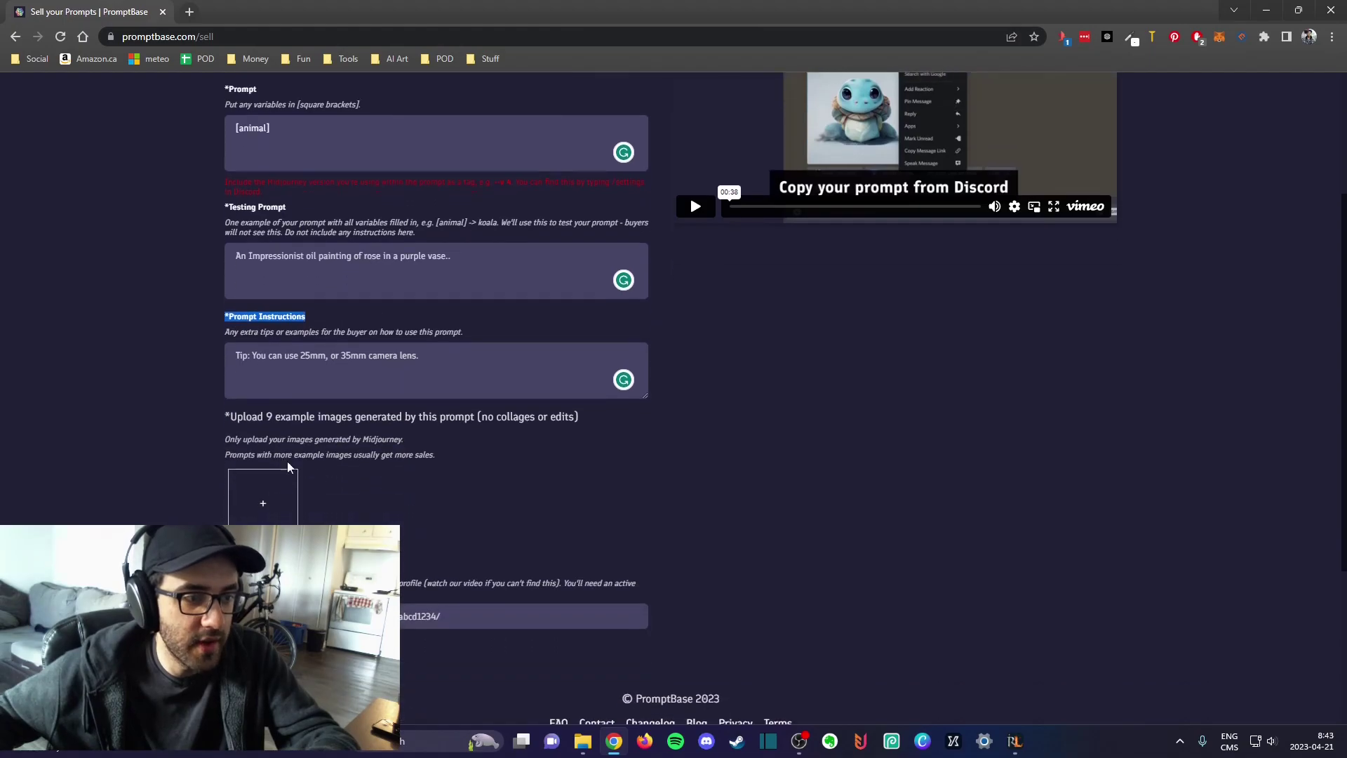
{"action": "double_click", "coordinate": [484, 415]}
{"action": "triple_click", "coordinate": [385, 416]}
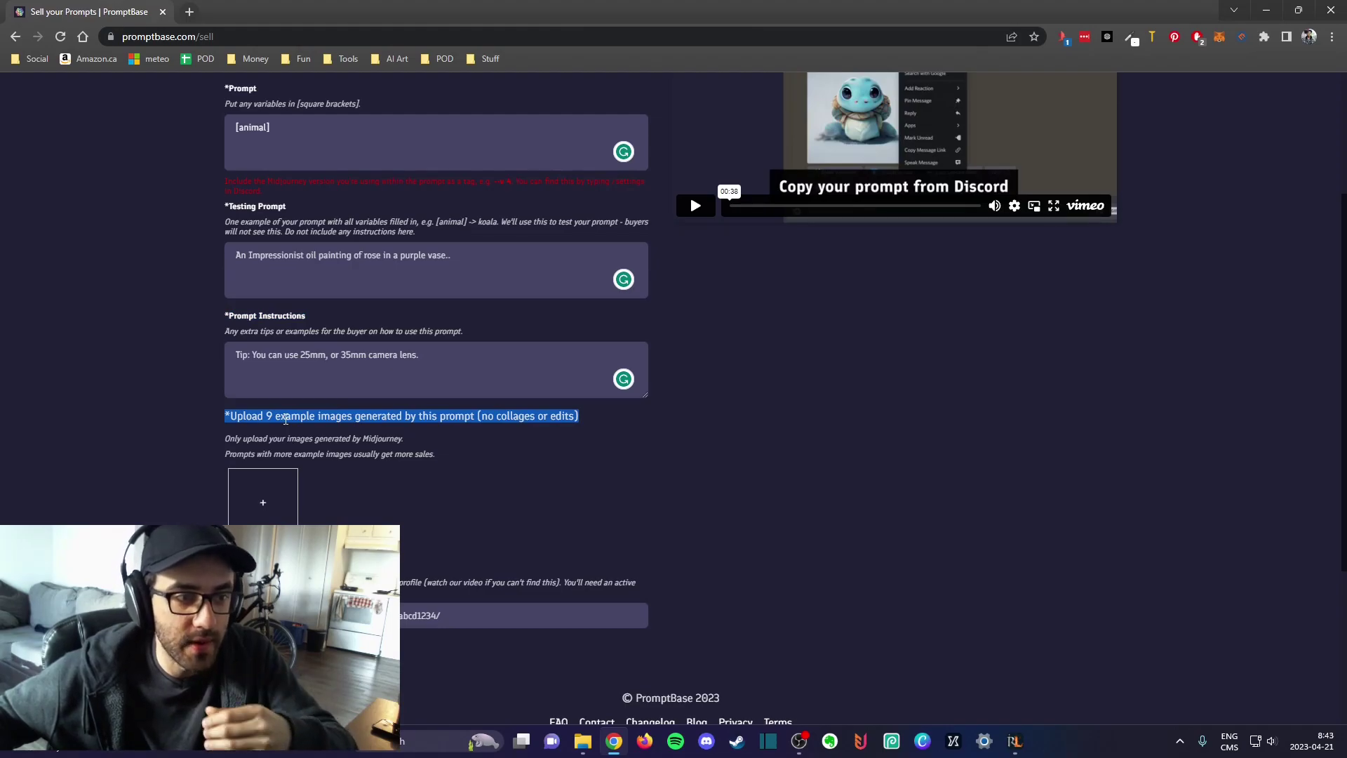
Review the image upload heading and briefly focus the Midjourney Profile link field.
{"action": "double_click", "coordinate": [328, 415]}
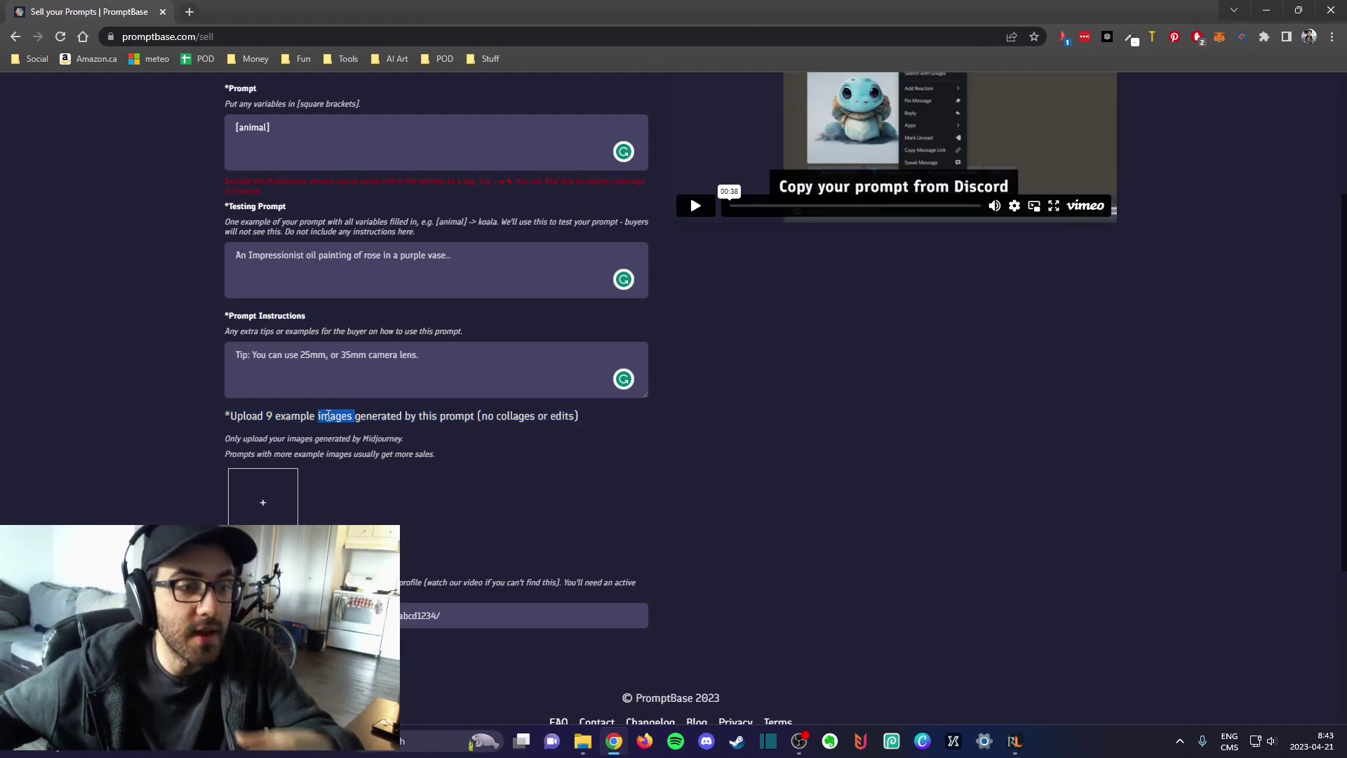
{"action": "scroll", "coordinate": [440, 501], "scroll_direction": "down", "scroll_amount": 3}
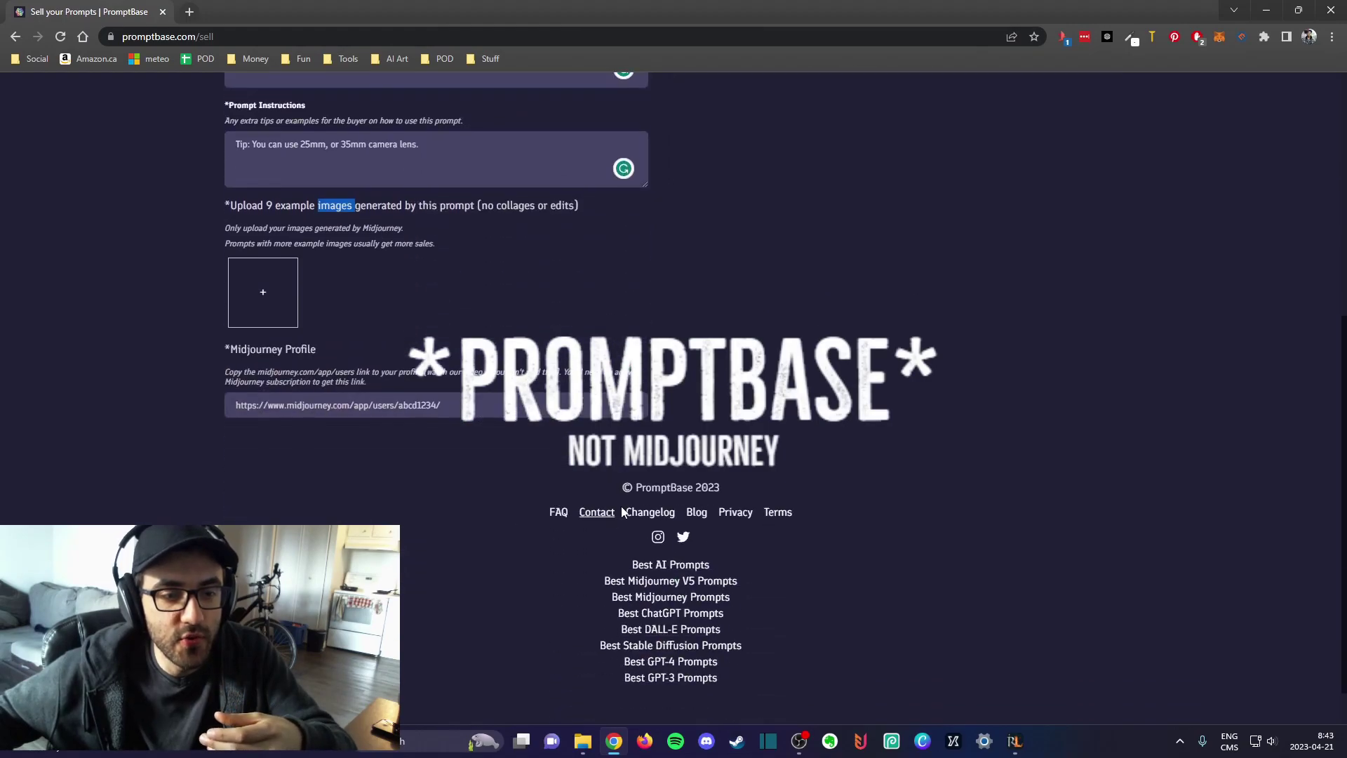
{"action": "left_click", "coordinate": [411, 413]}
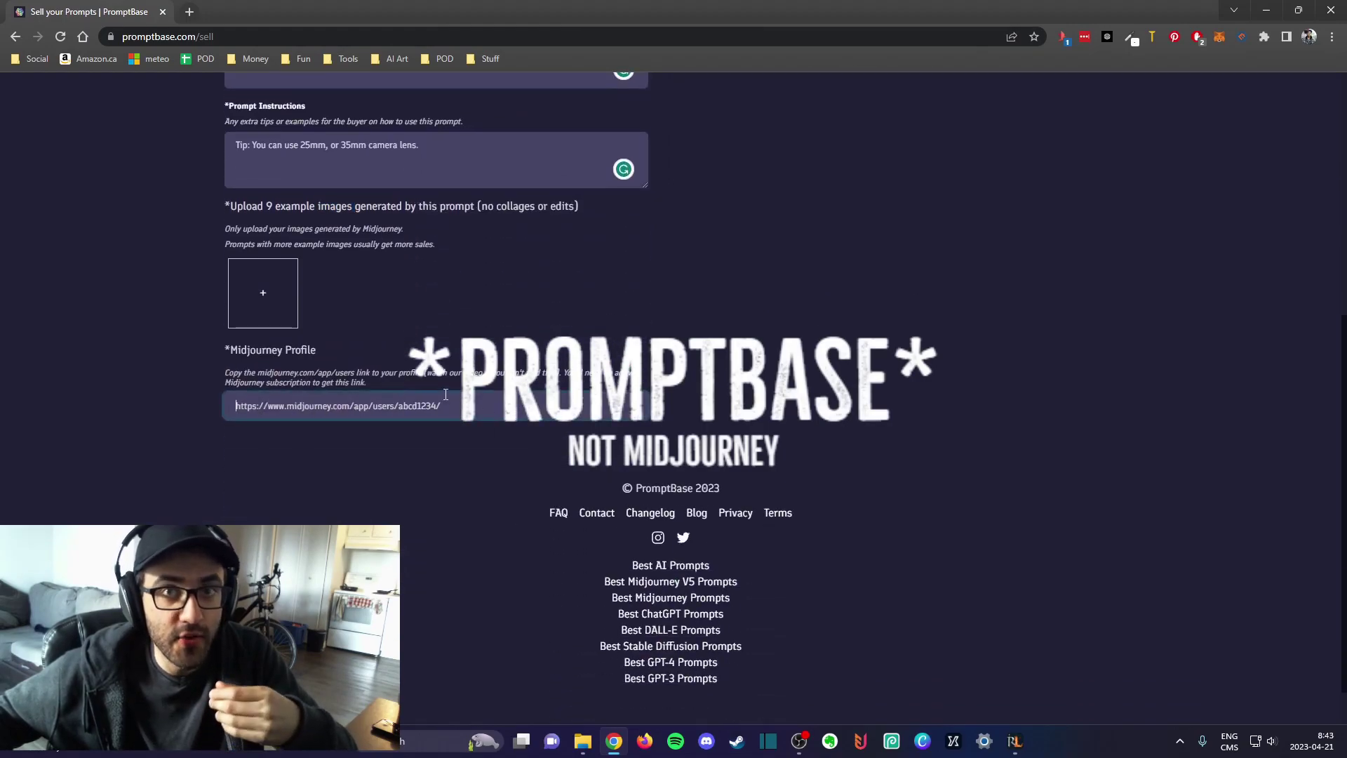
{"action": "scroll", "coordinate": [383, 356], "scroll_direction": "up", "scroll_amount": 1}
{"action": "left_click", "coordinate": [399, 308]}
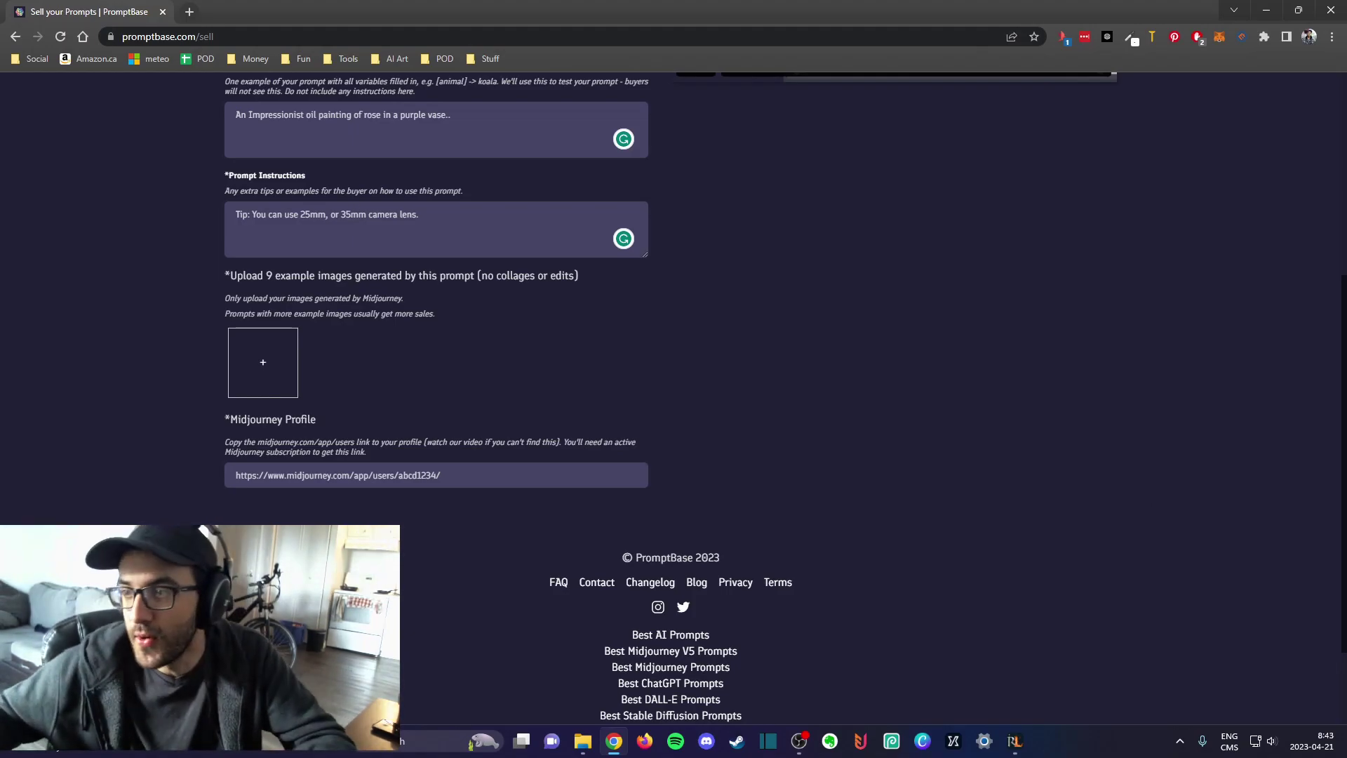
Check the required number of example images, then click into the Midjourney Profile link field.
{"action": "left_click", "coordinate": [1015, 741]}
{"action": "left_click", "coordinate": [709, 403]}
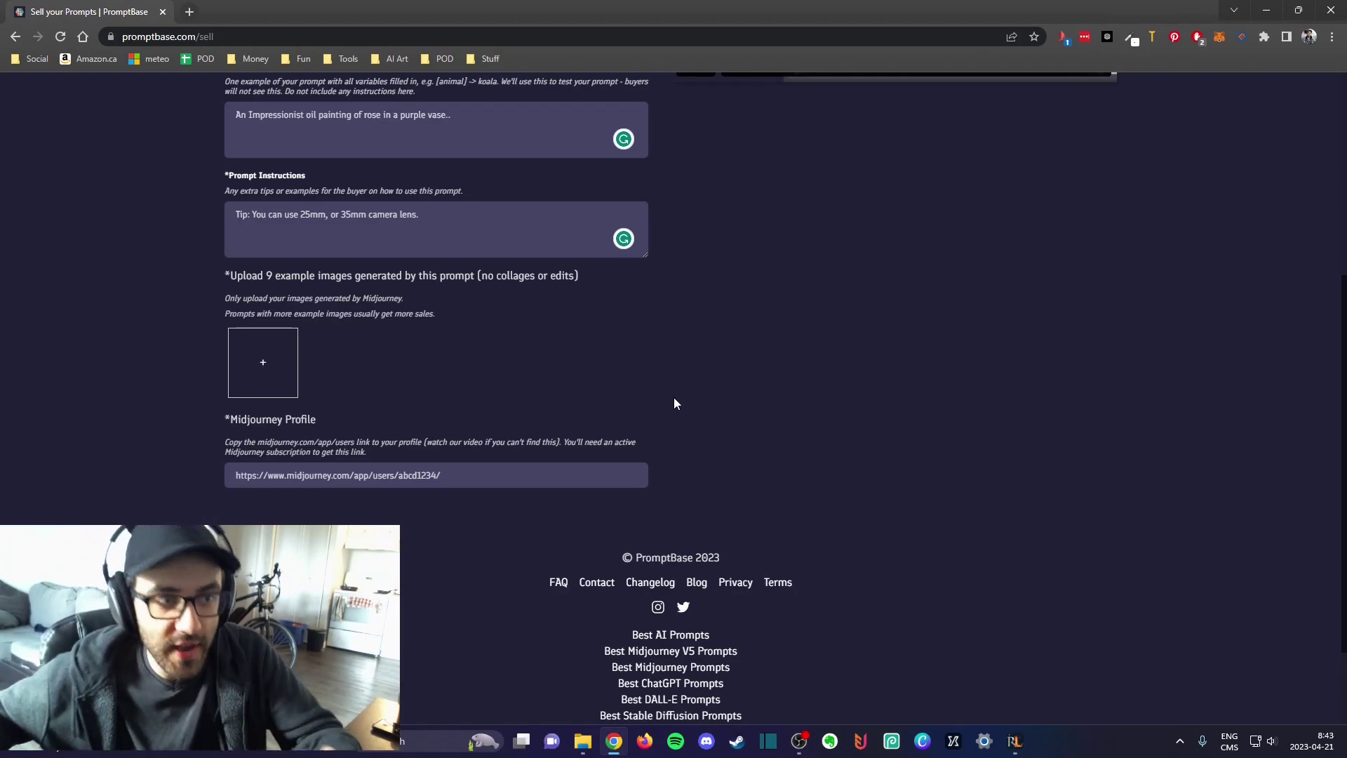
{"action": "scroll", "coordinate": [477, 379], "scroll_direction": "up", "scroll_amount": 1}
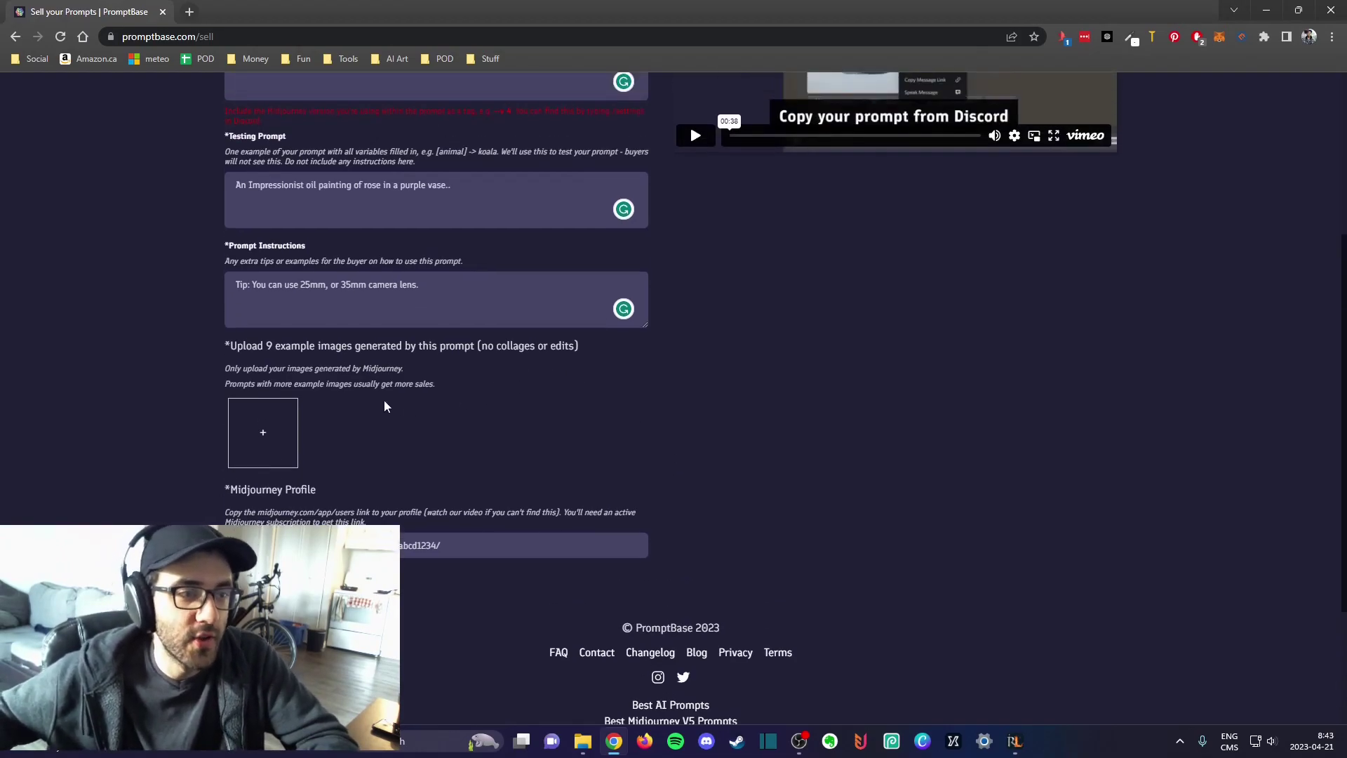
{"action": "left_click_drag", "start_coordinate": [267, 345], "coordinate": [475, 345]}
{"action": "scroll", "coordinate": [721, 411], "scroll_direction": "up", "scroll_amount": 4}
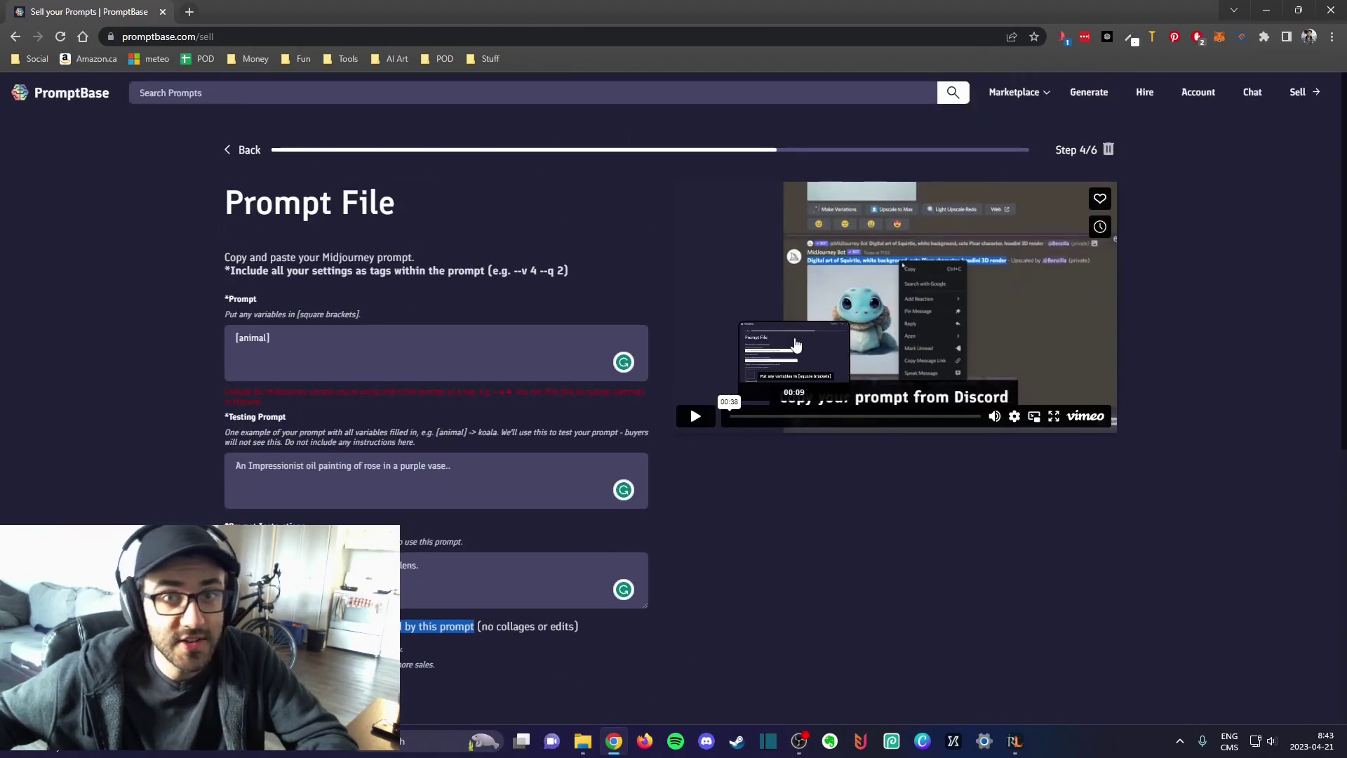
{"action": "scroll", "coordinate": [728, 415], "scroll_direction": "down", "scroll_amount": 4}
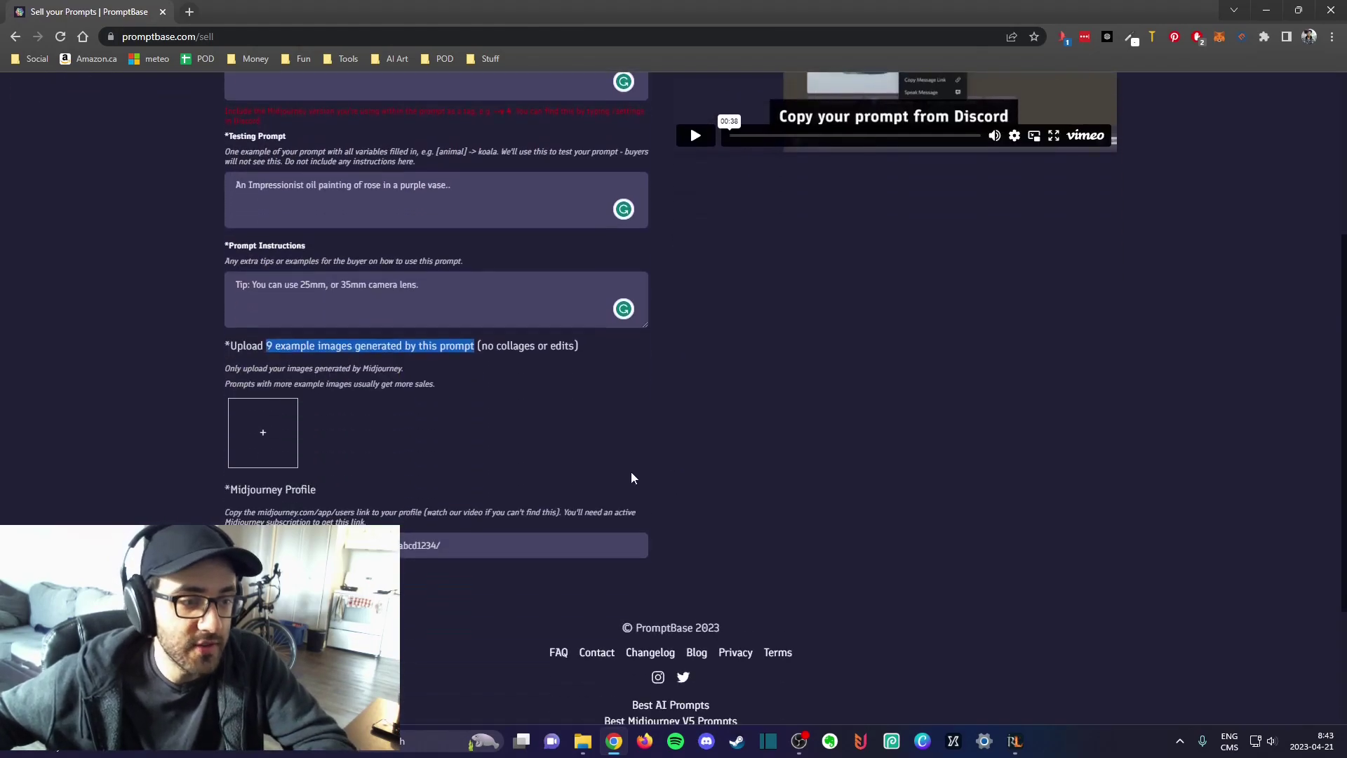
{"action": "left_click", "coordinate": [316, 545]}
{"action": "left_click_drag", "start_coordinate": [316, 490], "coordinate": [221, 491]}
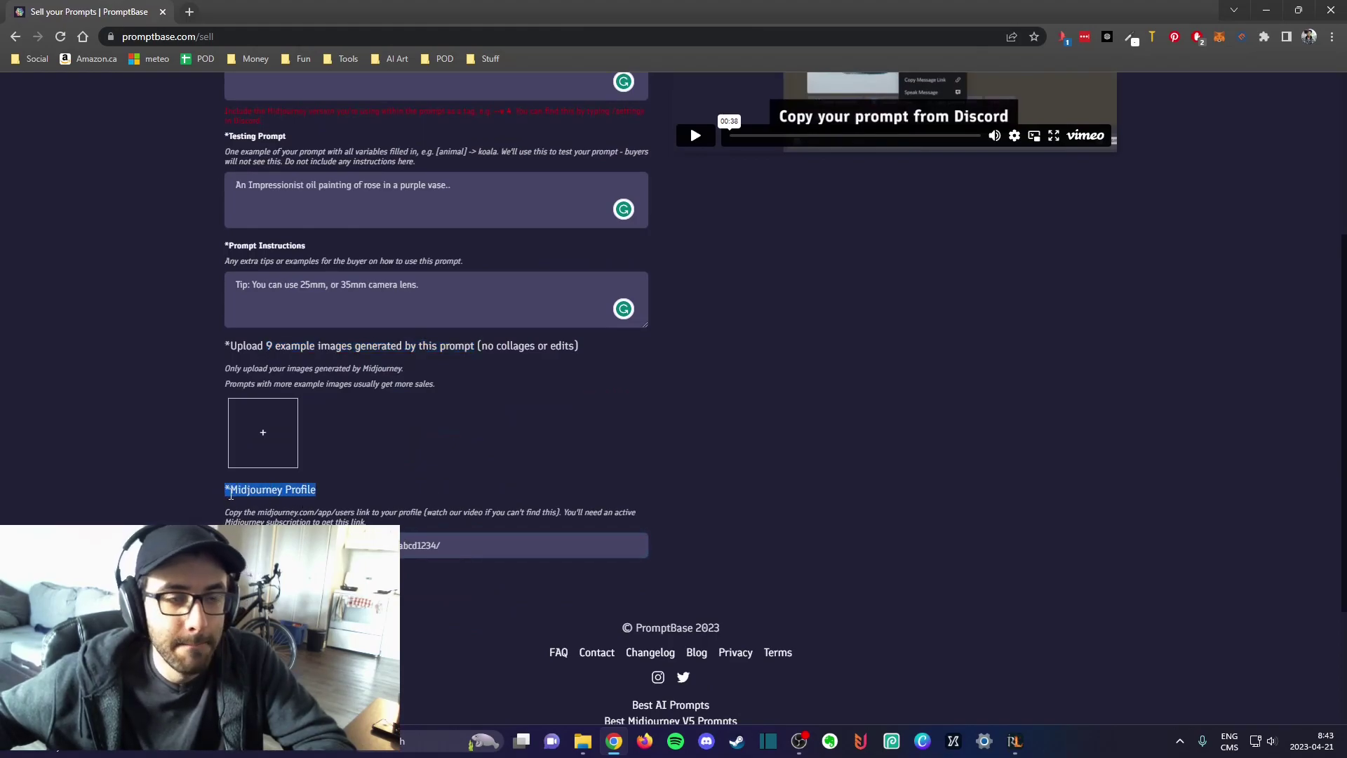
{"action": "left_click", "coordinate": [337, 545]}
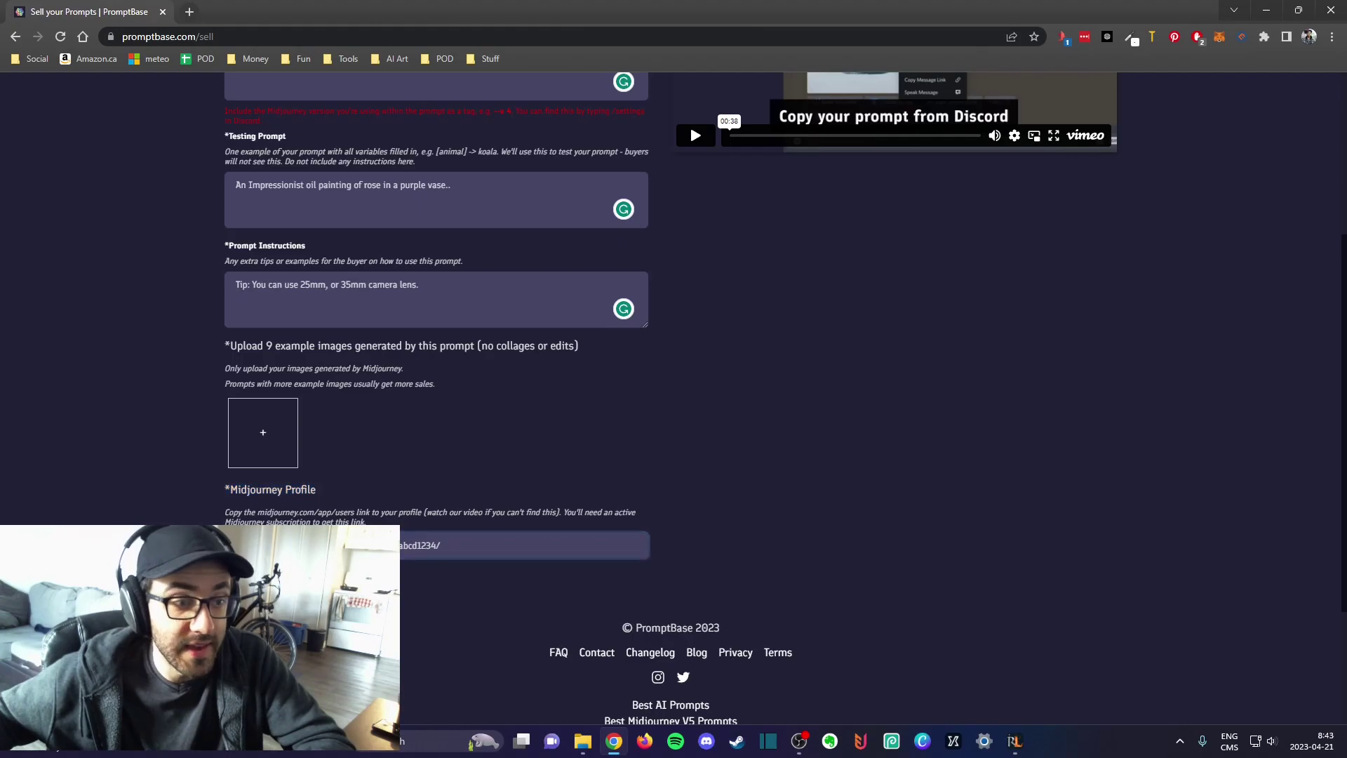
In a new tab, go to the Midjourney web app from the AI Art bookmarks folder.
{"action": "left_click", "coordinate": [191, 14]}
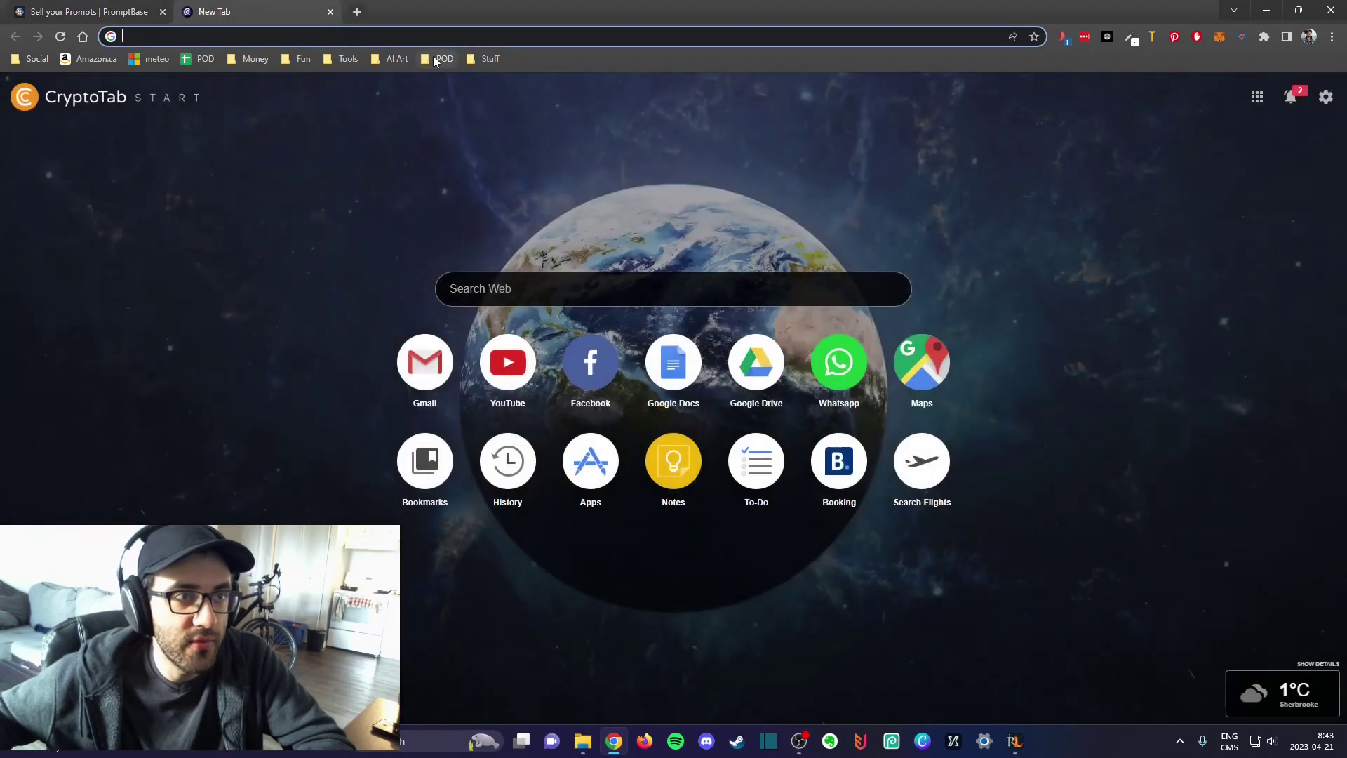
{"action": "left_click", "coordinate": [442, 59]}
{"action": "mouse_move", "coordinate": [402, 60]}
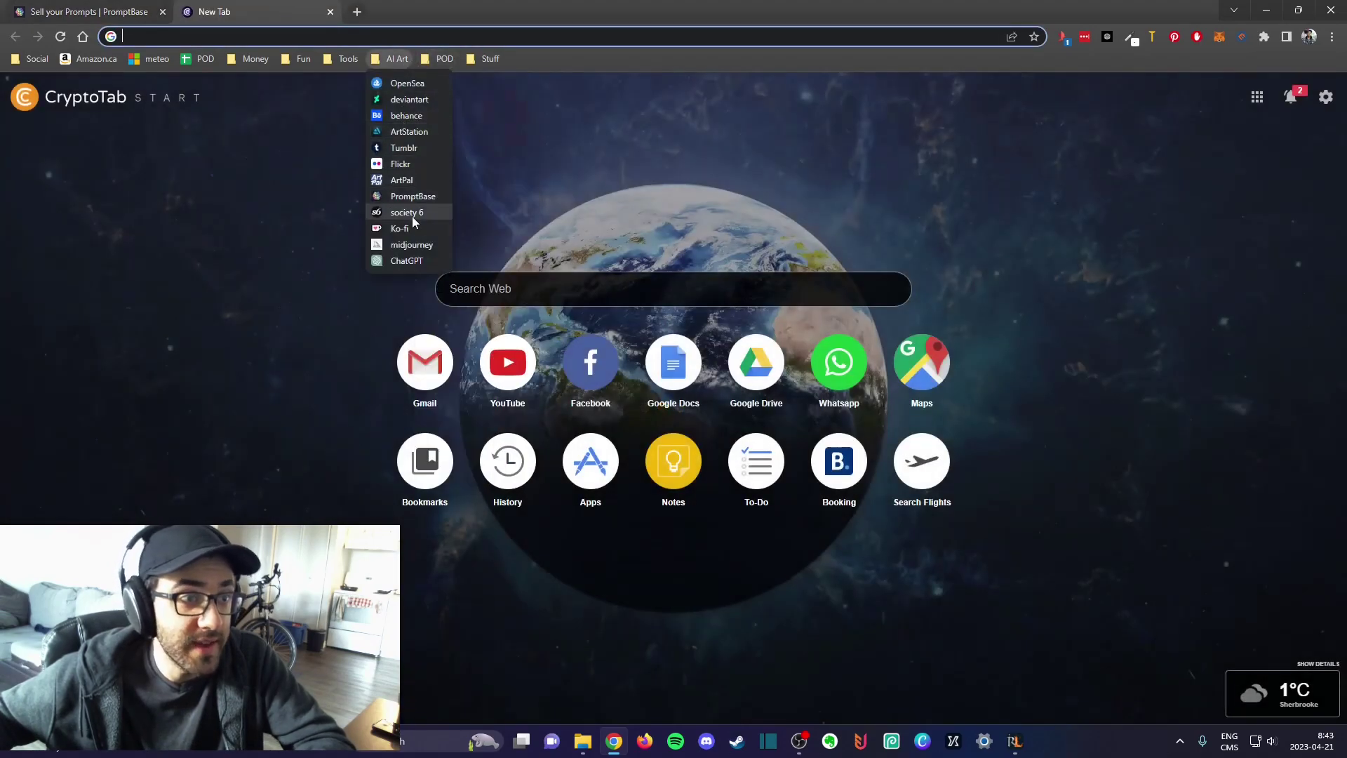
{"action": "left_click", "coordinate": [415, 243]}
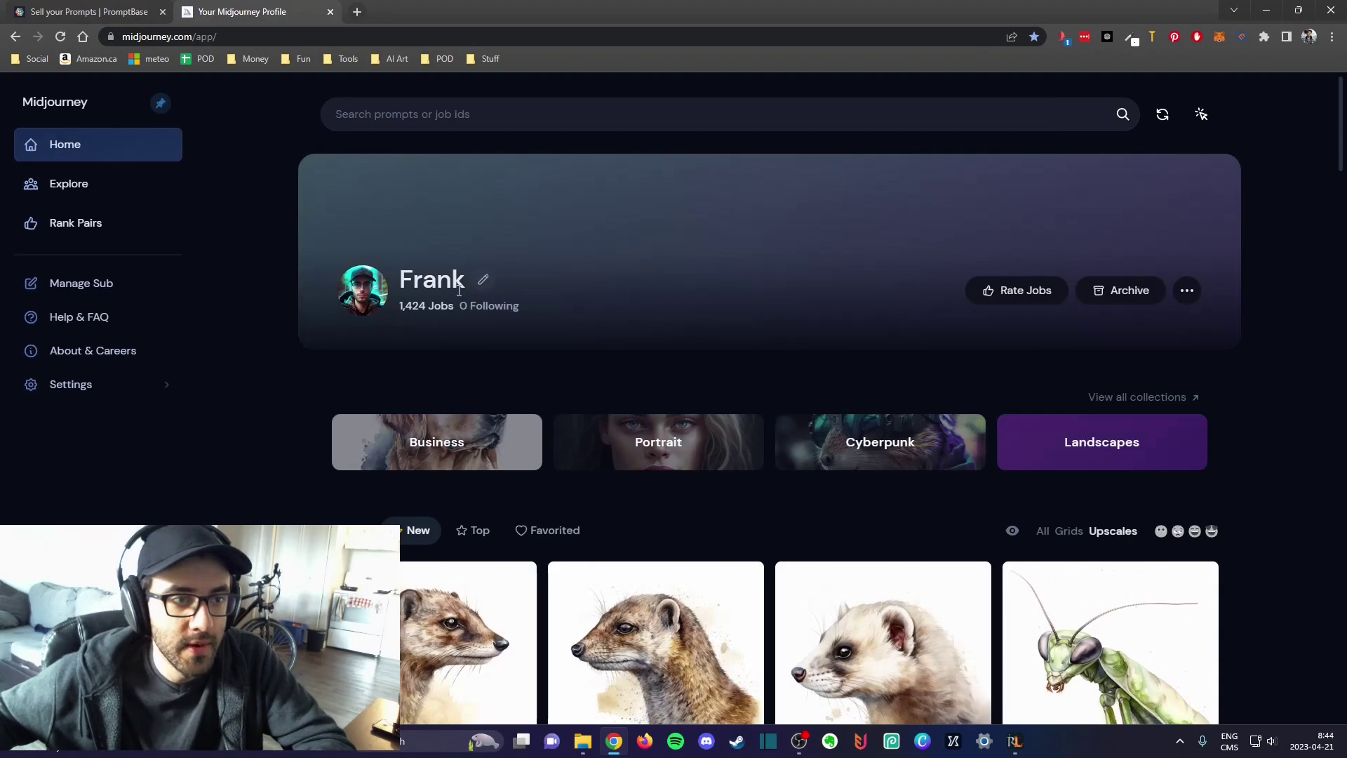
View the Midjourney profile as a public visitor and select its web address.
{"action": "left_click", "coordinate": [1186, 295]}
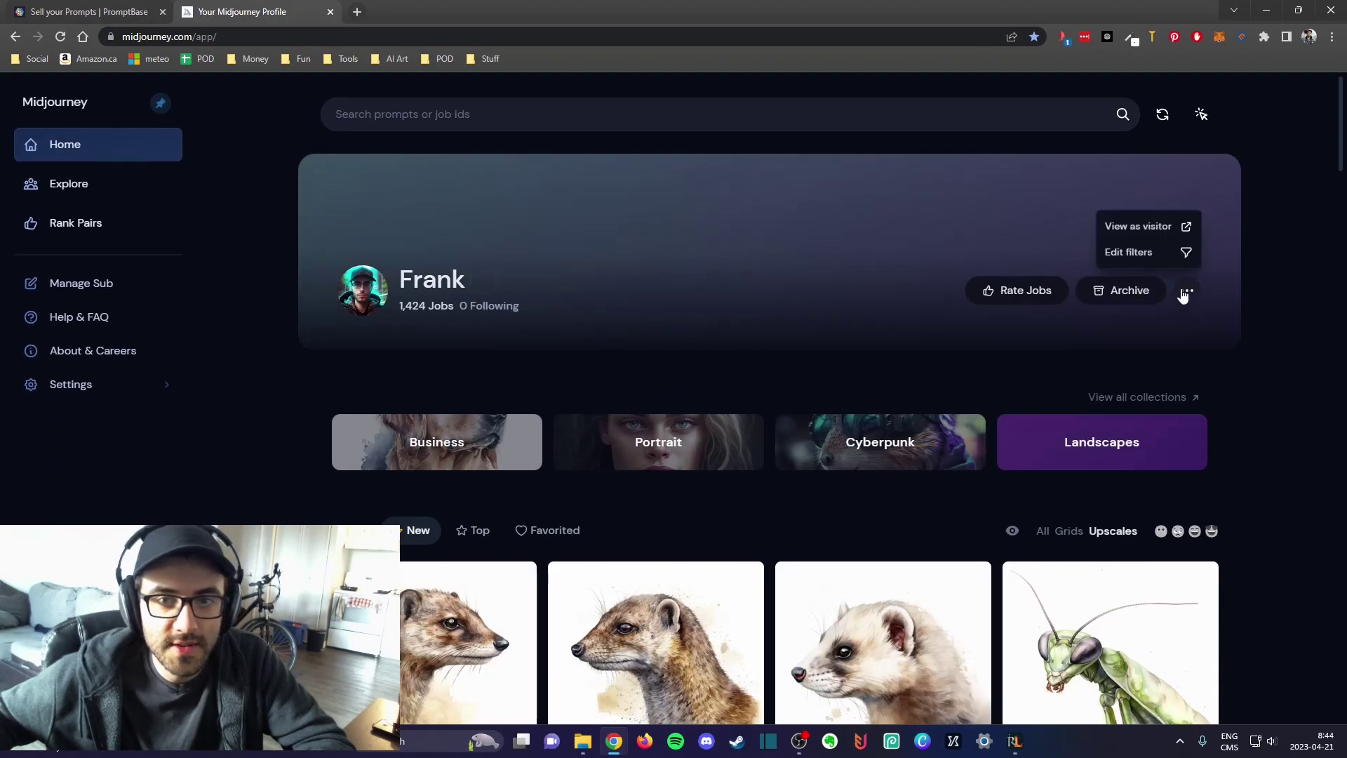
{"action": "mouse_move", "coordinate": [463, 284]}
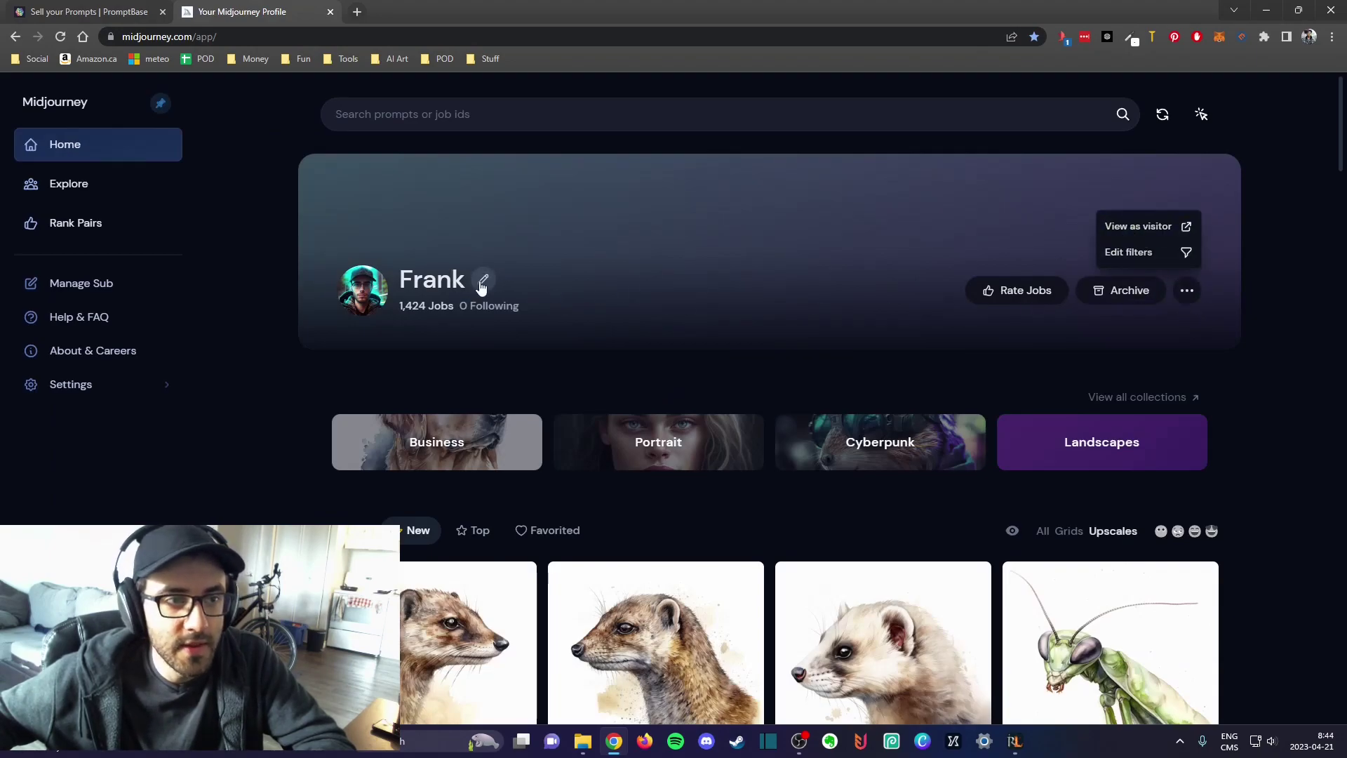
{"action": "left_click", "coordinate": [1148, 236]}
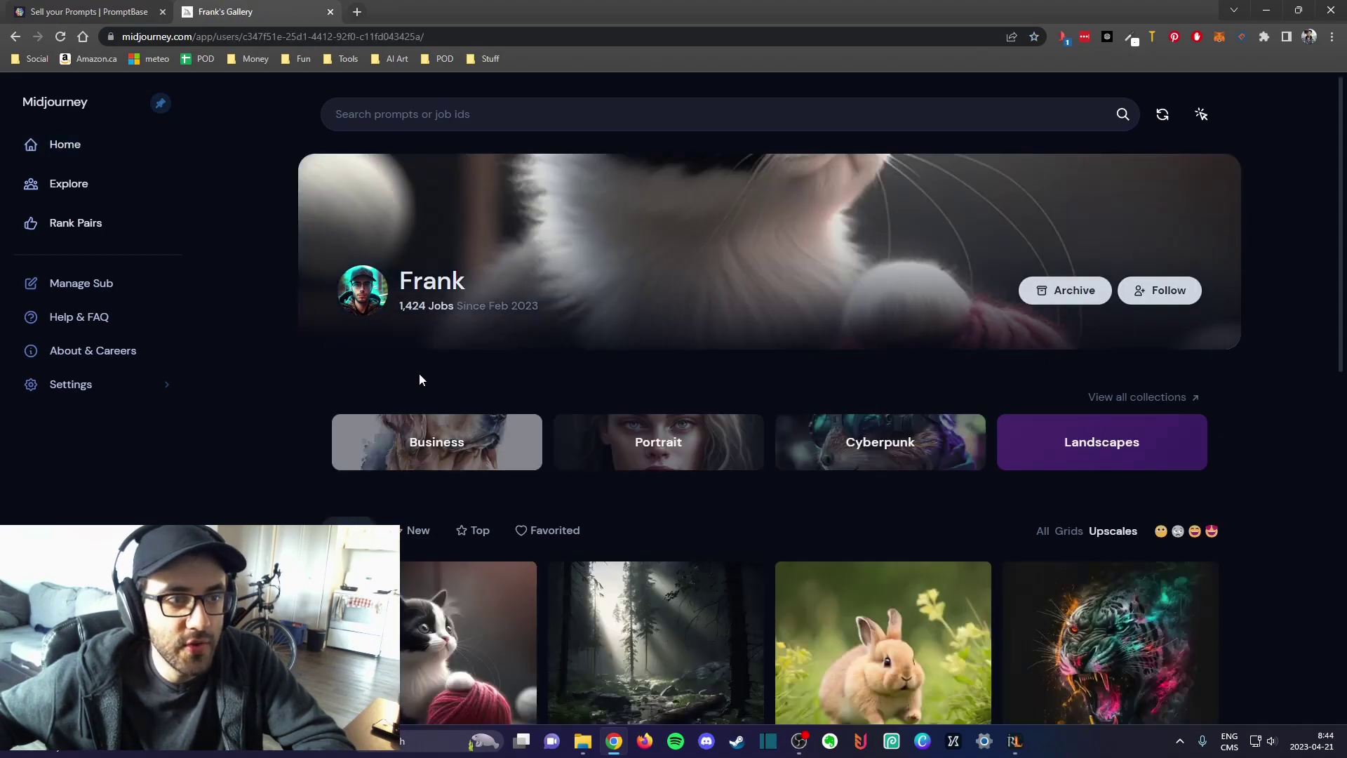
{"action": "left_click", "coordinate": [441, 35]}
{"action": "key", "text": "ctrl+c"}
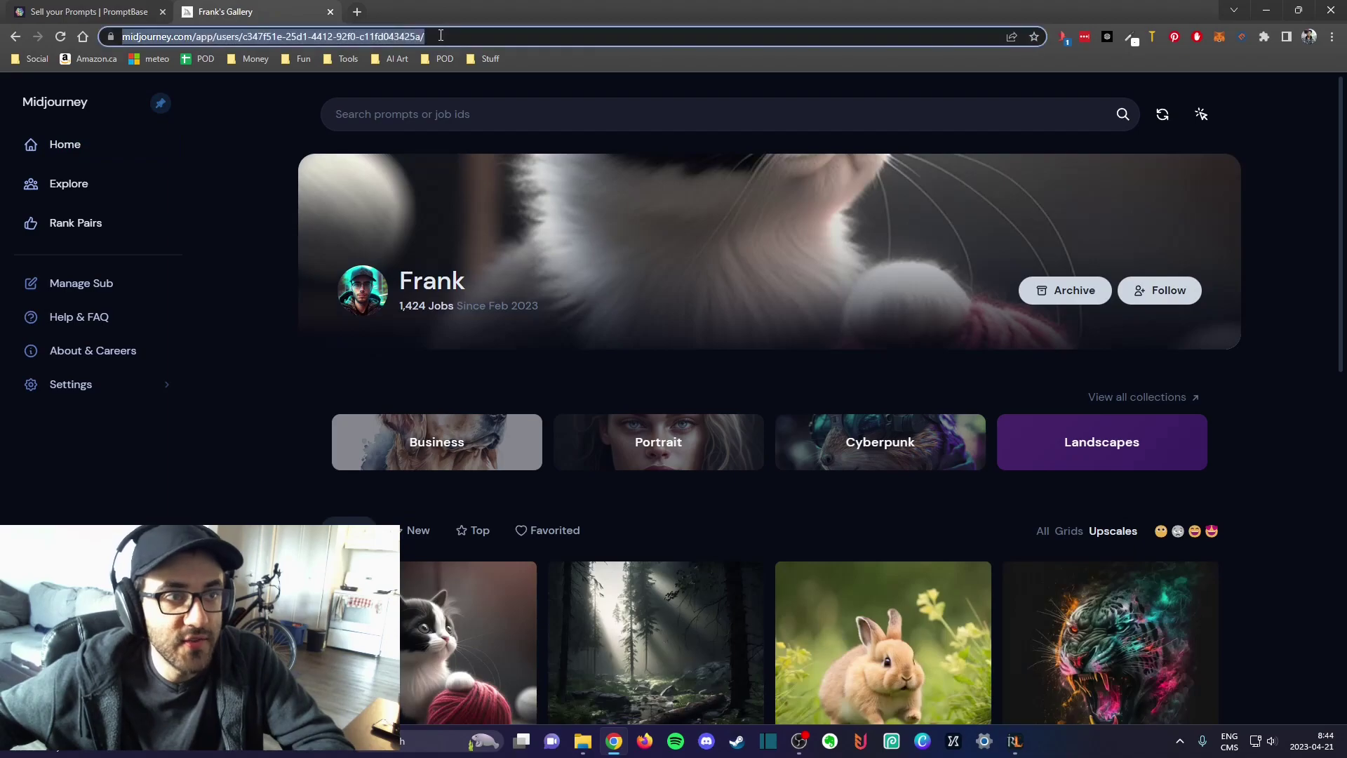
Paste the copied midjourney.com profile URL into Midjourney Profile and scroll back up the form.
{"action": "left_click", "coordinate": [89, 12]}
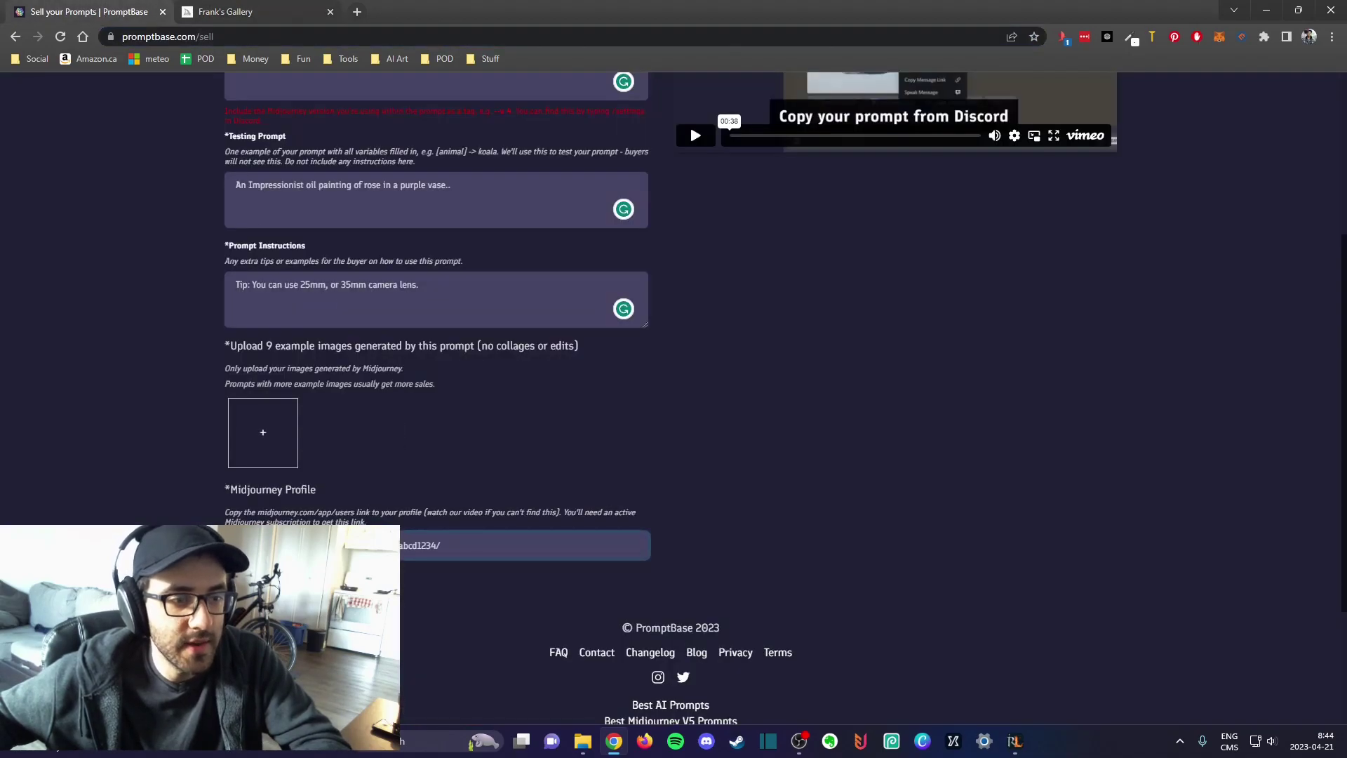
{"action": "key", "text": "ctrl+v"}
{"action": "left_click", "coordinate": [723, 480]}
{"action": "scroll", "coordinate": [718, 506], "scroll_direction": "down", "scroll_amount": 3}
{"action": "scroll", "coordinate": [730, 498], "scroll_direction": "up", "scroll_amount": 5}
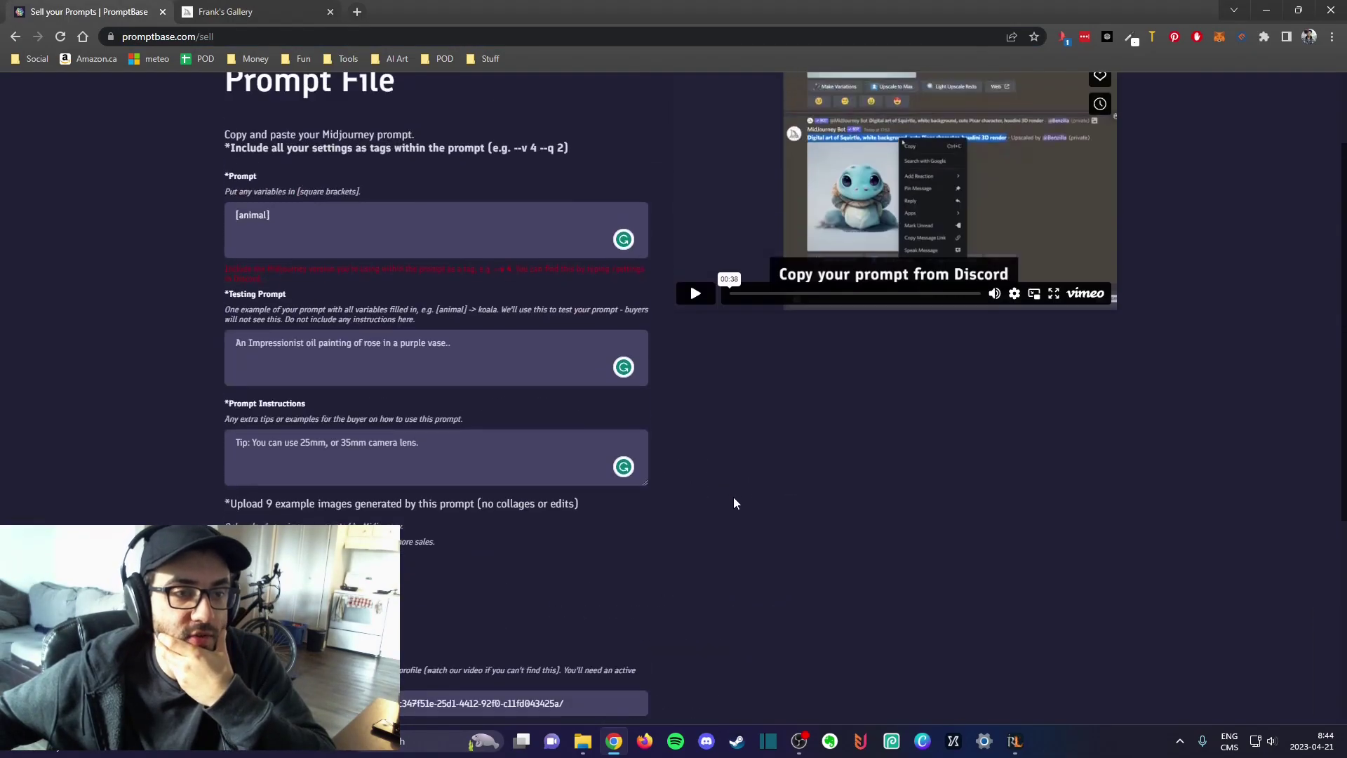
{"action": "scroll", "coordinate": [733, 503], "scroll_direction": "up", "scroll_amount": 2}
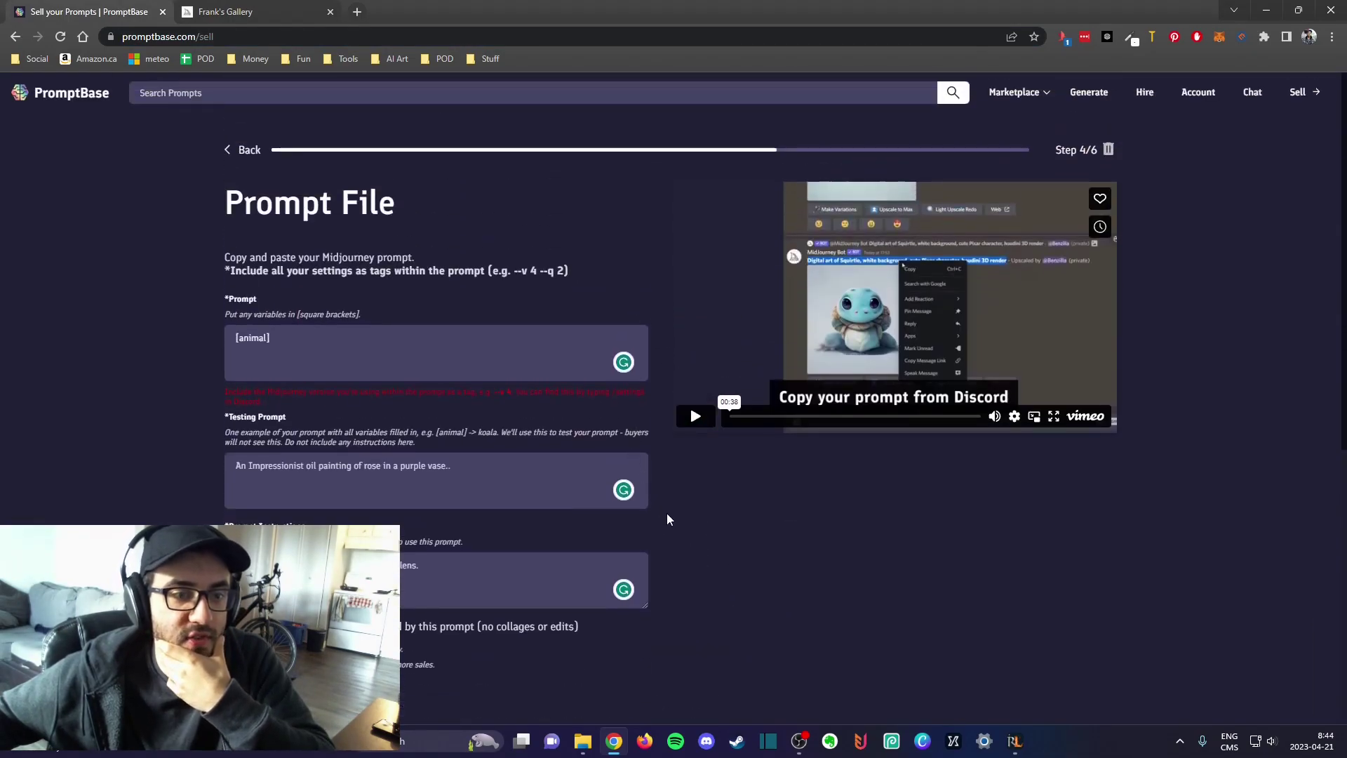
{"action": "scroll", "coordinate": [676, 523], "scroll_direction": "down", "scroll_amount": 5}
{"action": "scroll", "coordinate": [689, 519], "scroll_direction": "up", "scroll_amount": 5}
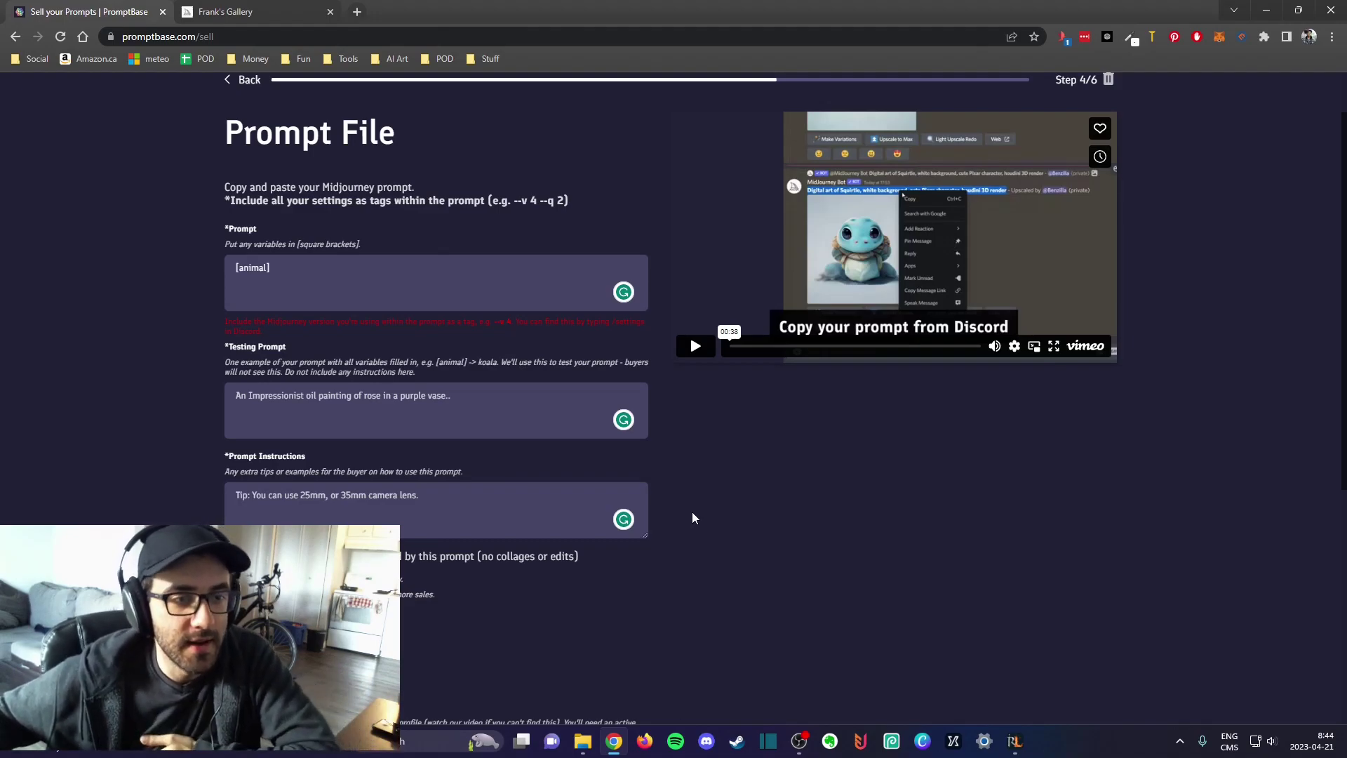
{"action": "scroll", "coordinate": [691, 512], "scroll_direction": "down", "scroll_amount": 3}
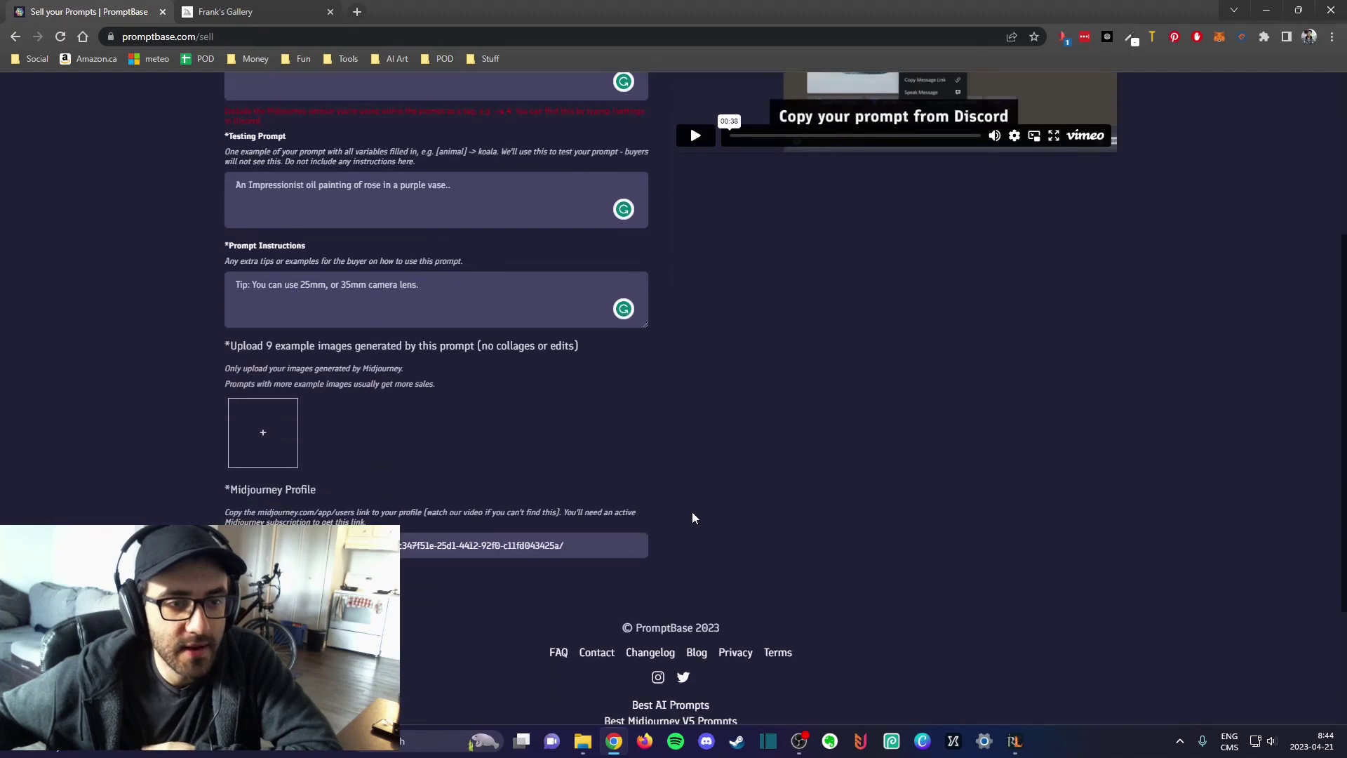
{"action": "scroll", "coordinate": [692, 517], "scroll_direction": "up", "scroll_amount": 3}
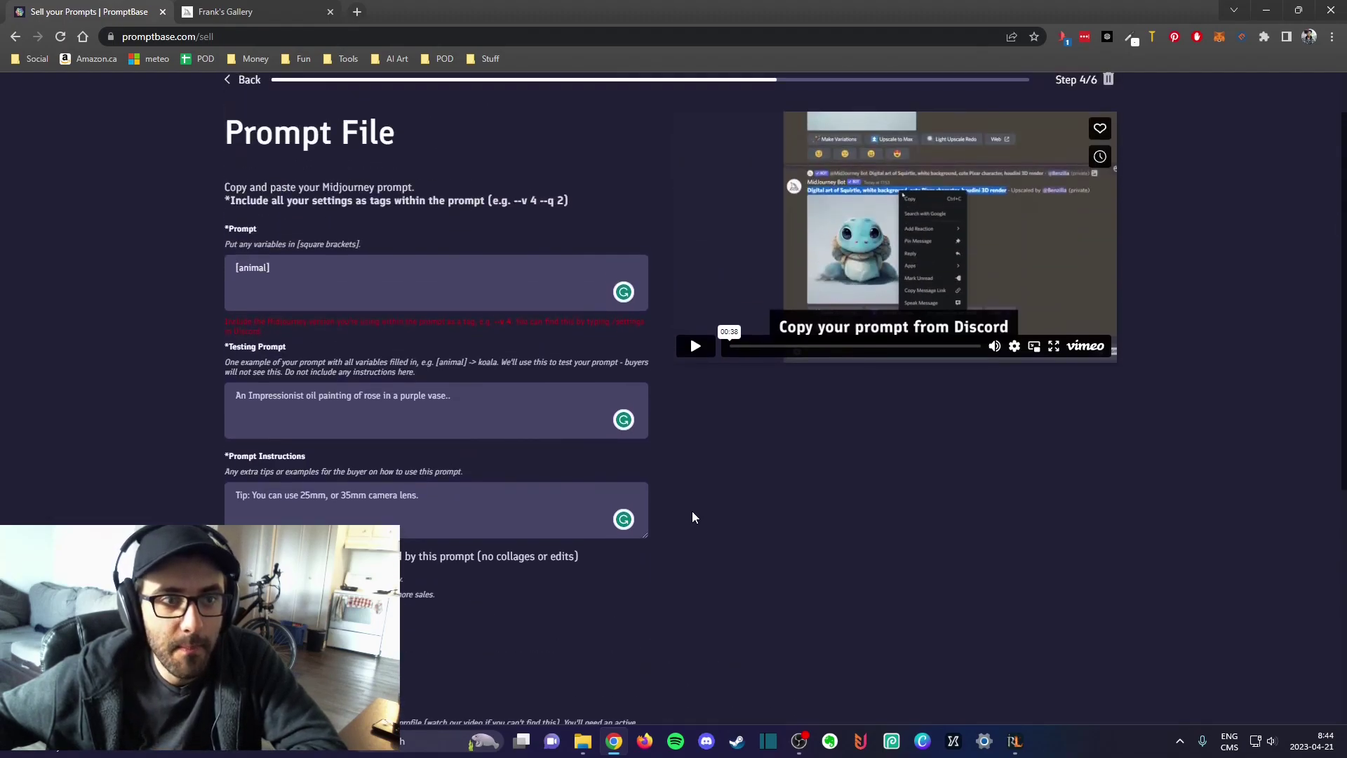
{"action": "scroll", "coordinate": [692, 517], "scroll_direction": "up", "scroll_amount": 1}
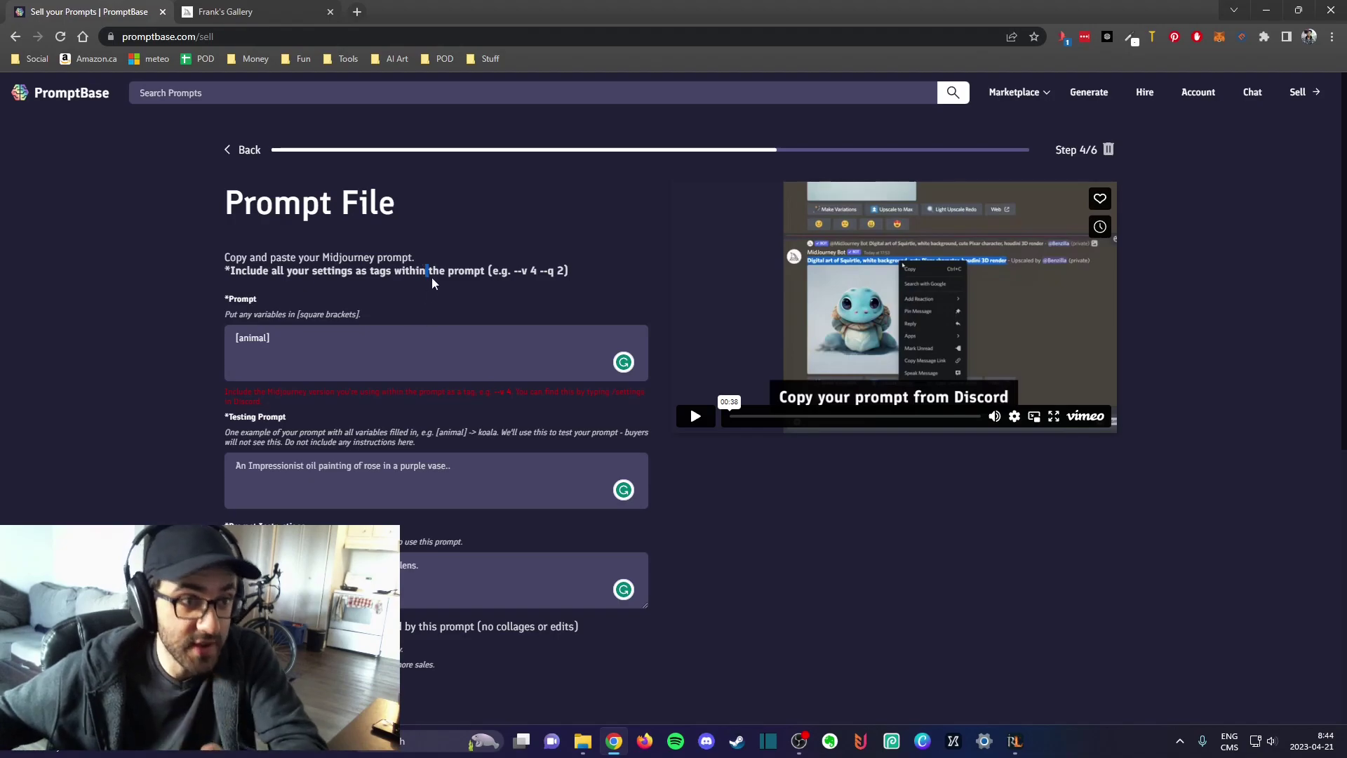
{"action": "double_click", "coordinate": [436, 272]}
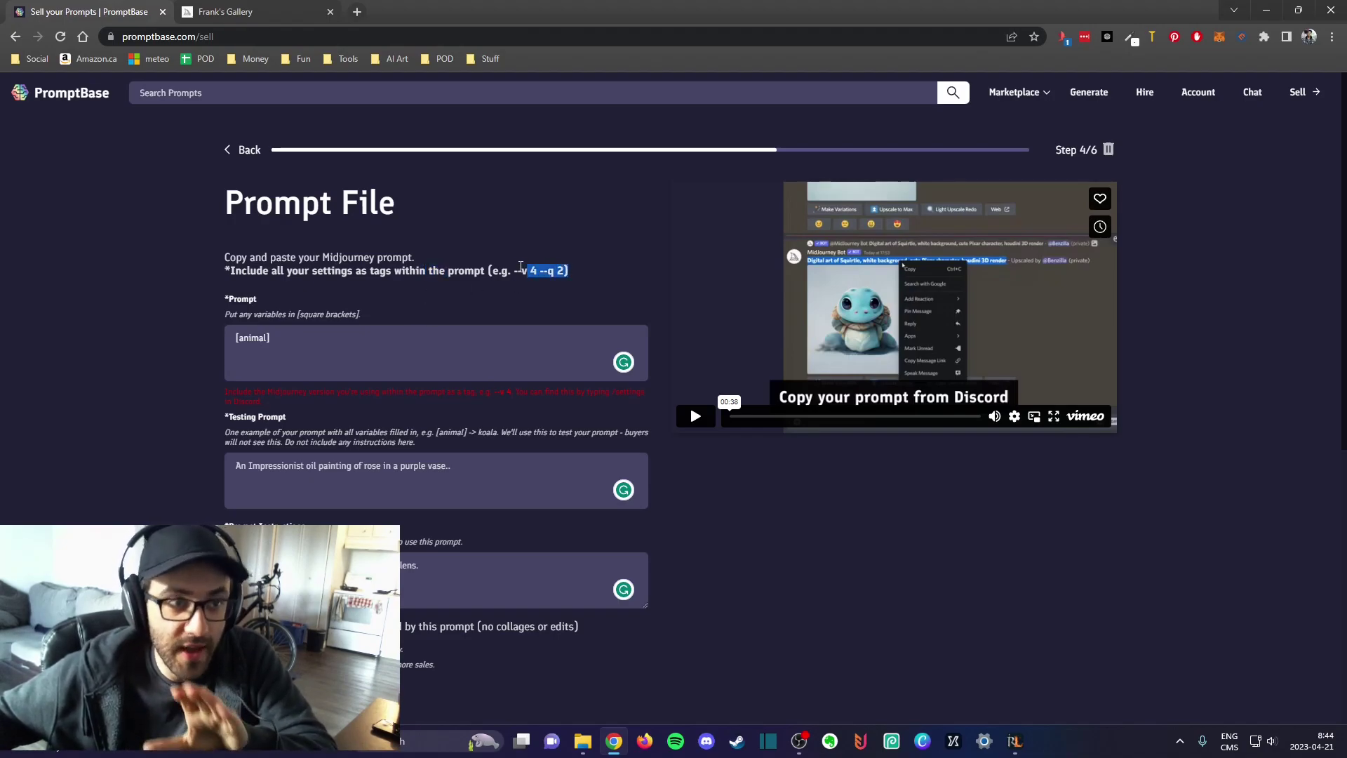
{"action": "mouse_move", "coordinate": [518, 267]}
{"action": "left_mouse_down"}
{"action": "mouse_move", "coordinate": [486, 267]}
{"action": "mouse_move", "coordinate": [545, 267]}
{"action": "left_mouse_up"}
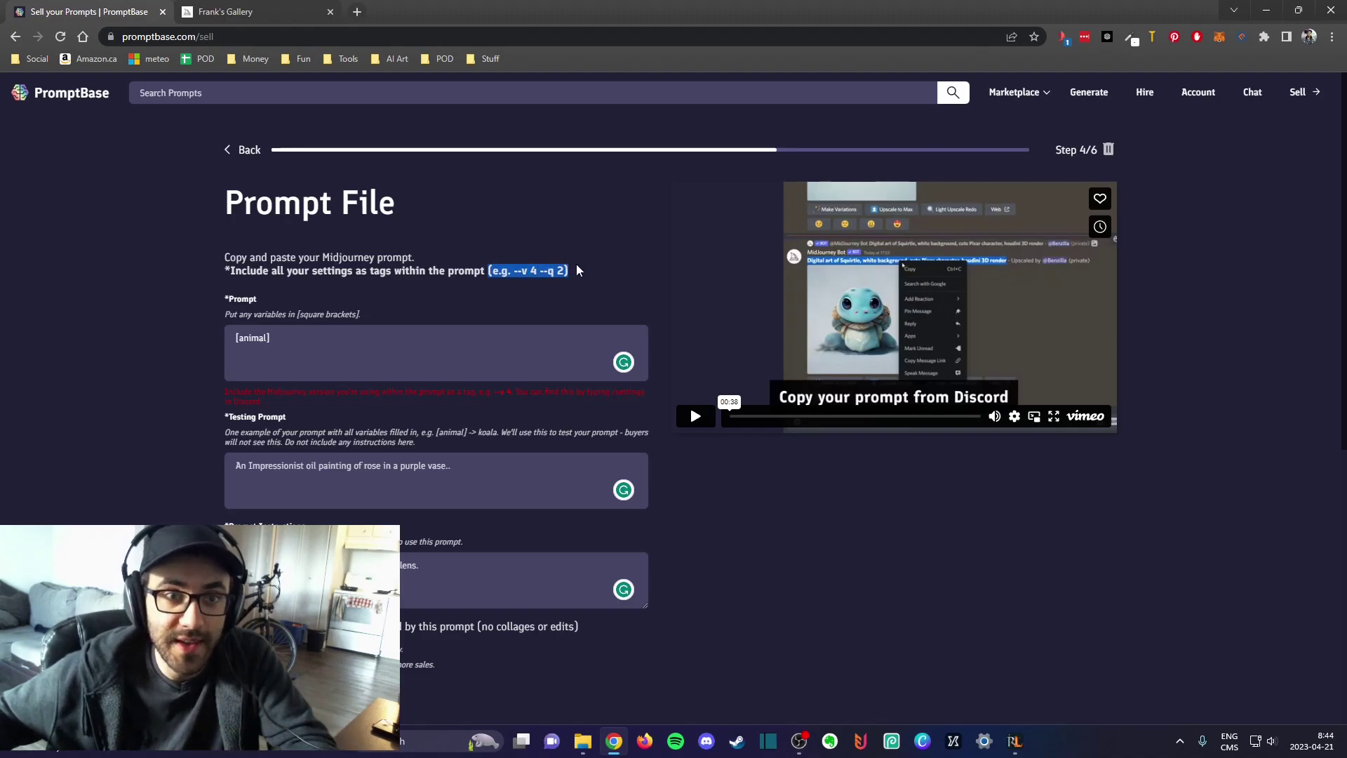
{"action": "left_click", "coordinate": [576, 266]}
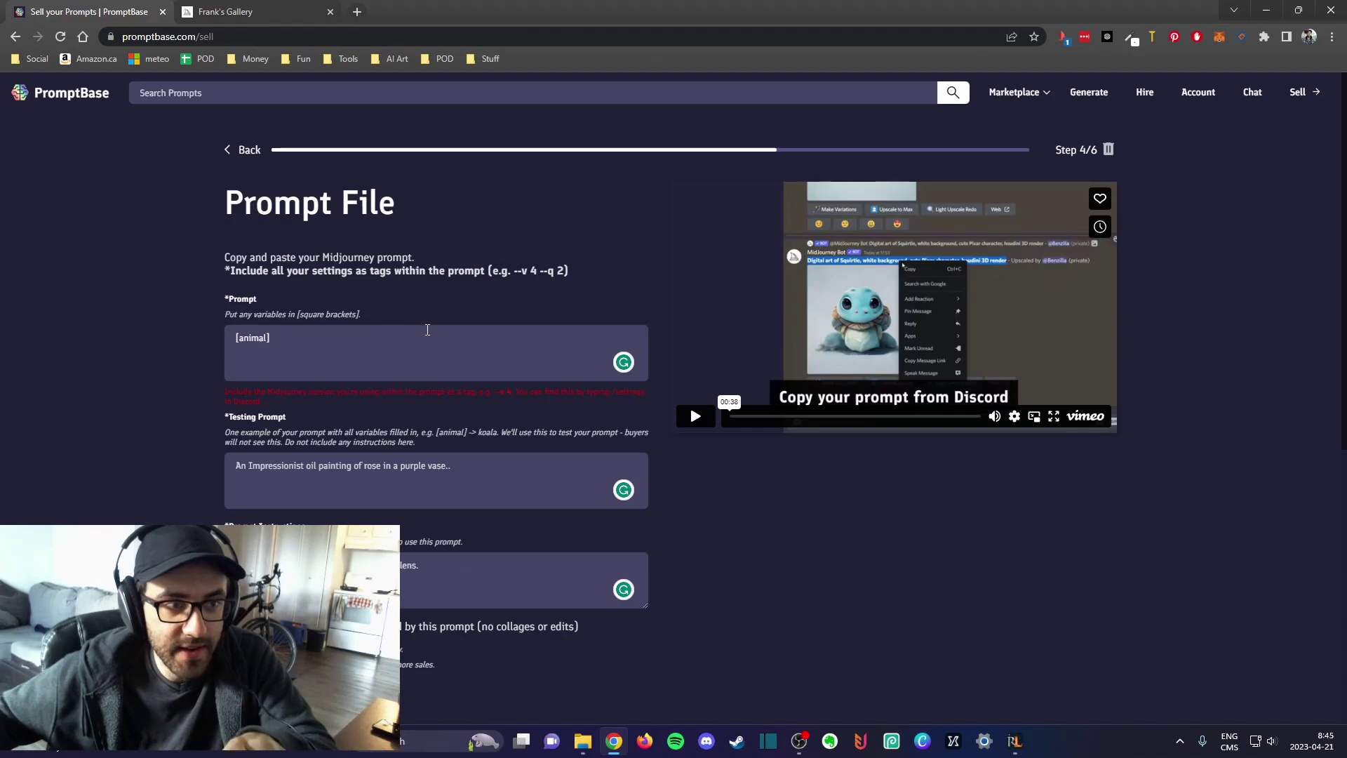
{"action": "double_click", "coordinate": [437, 272]}
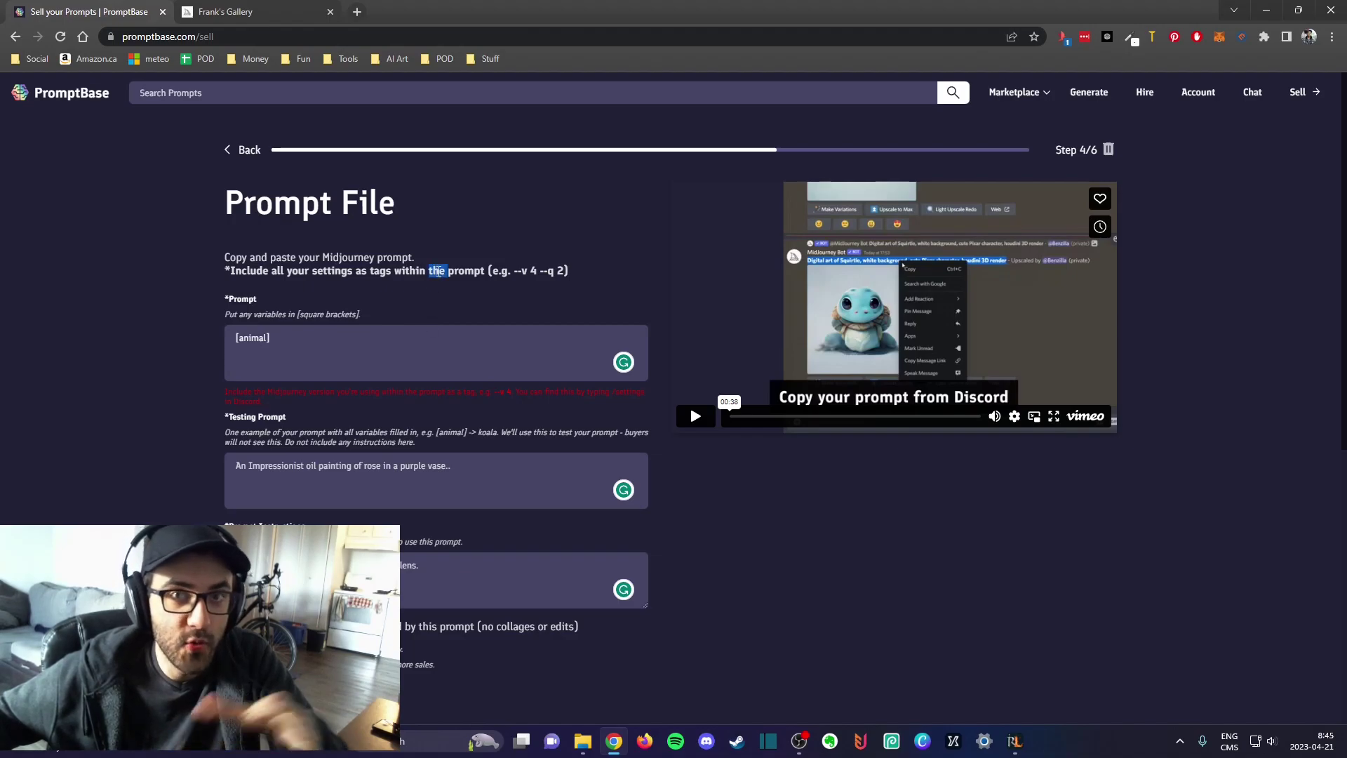
{"action": "double_click", "coordinate": [464, 271]}
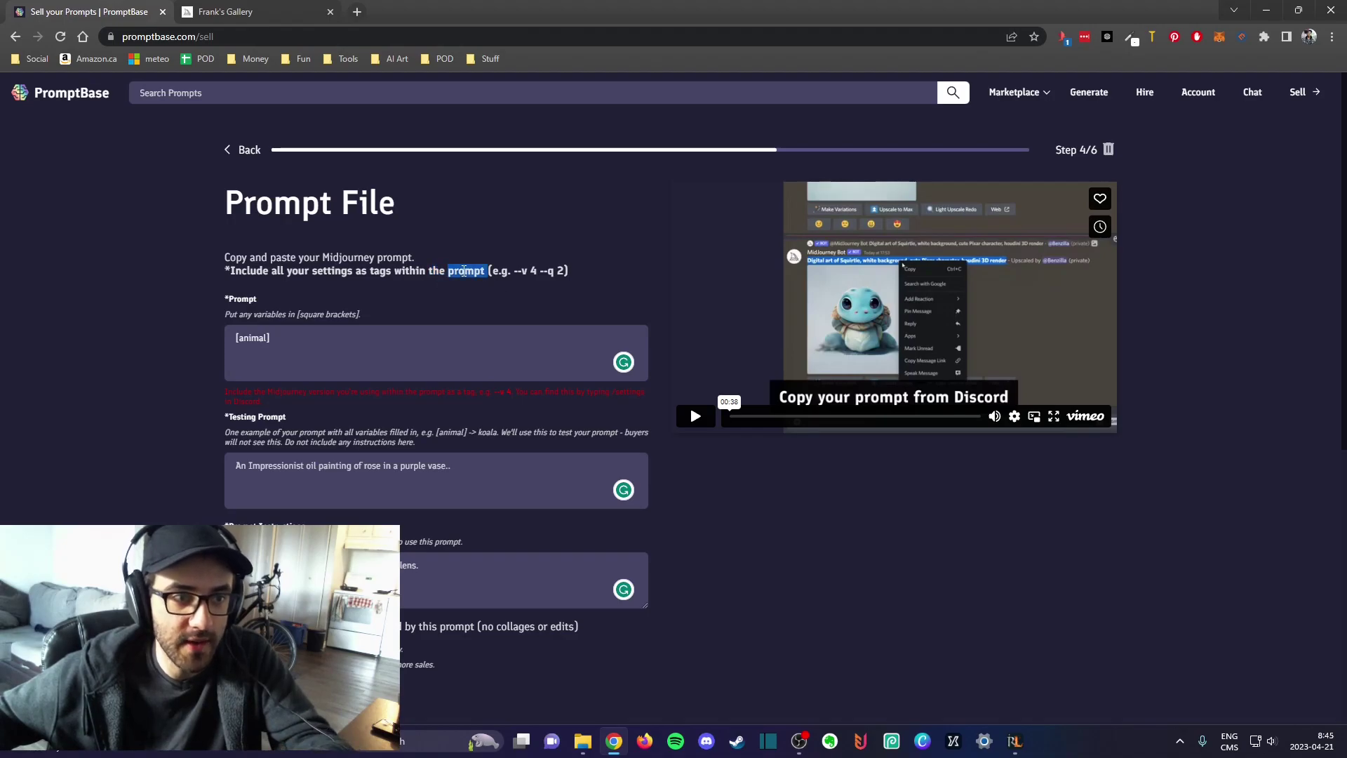
{"action": "left_click", "coordinate": [700, 565]}
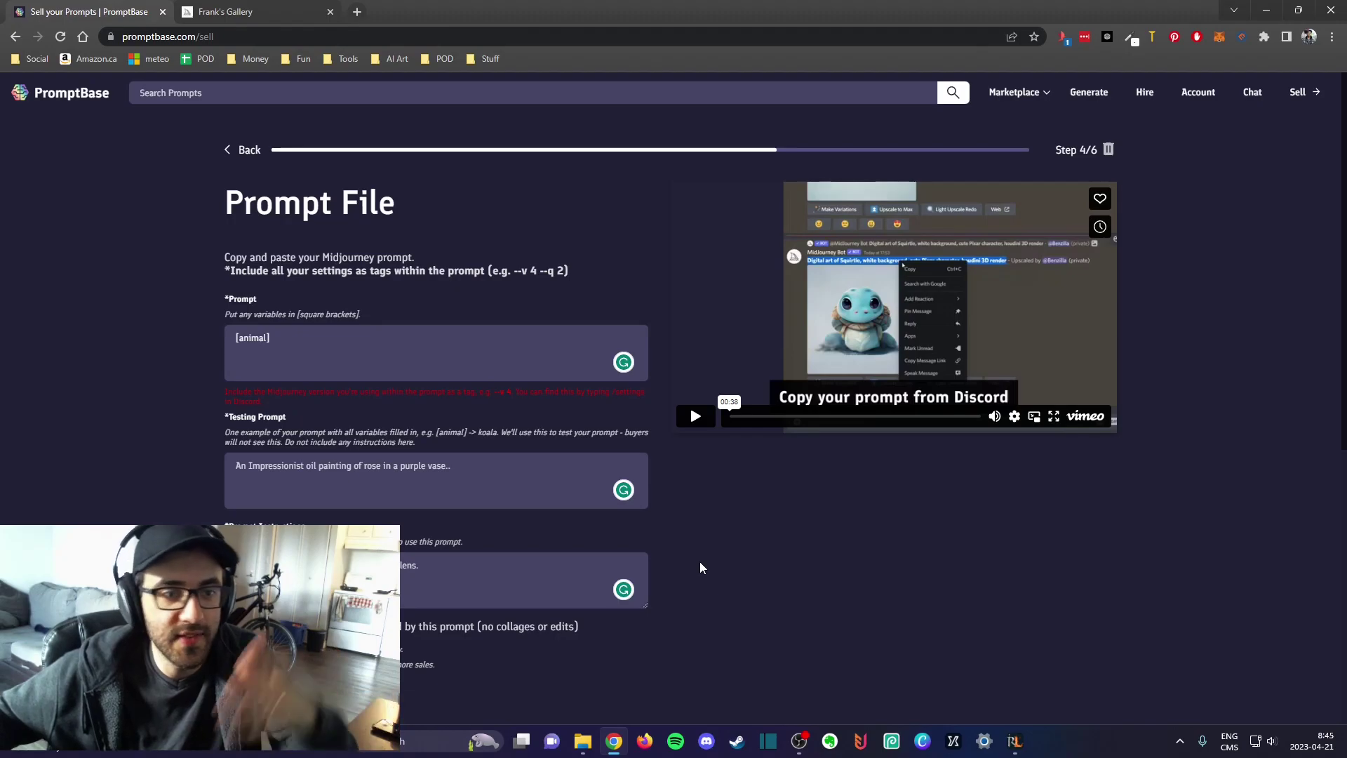
{"action": "triple_click", "coordinate": [568, 439]}
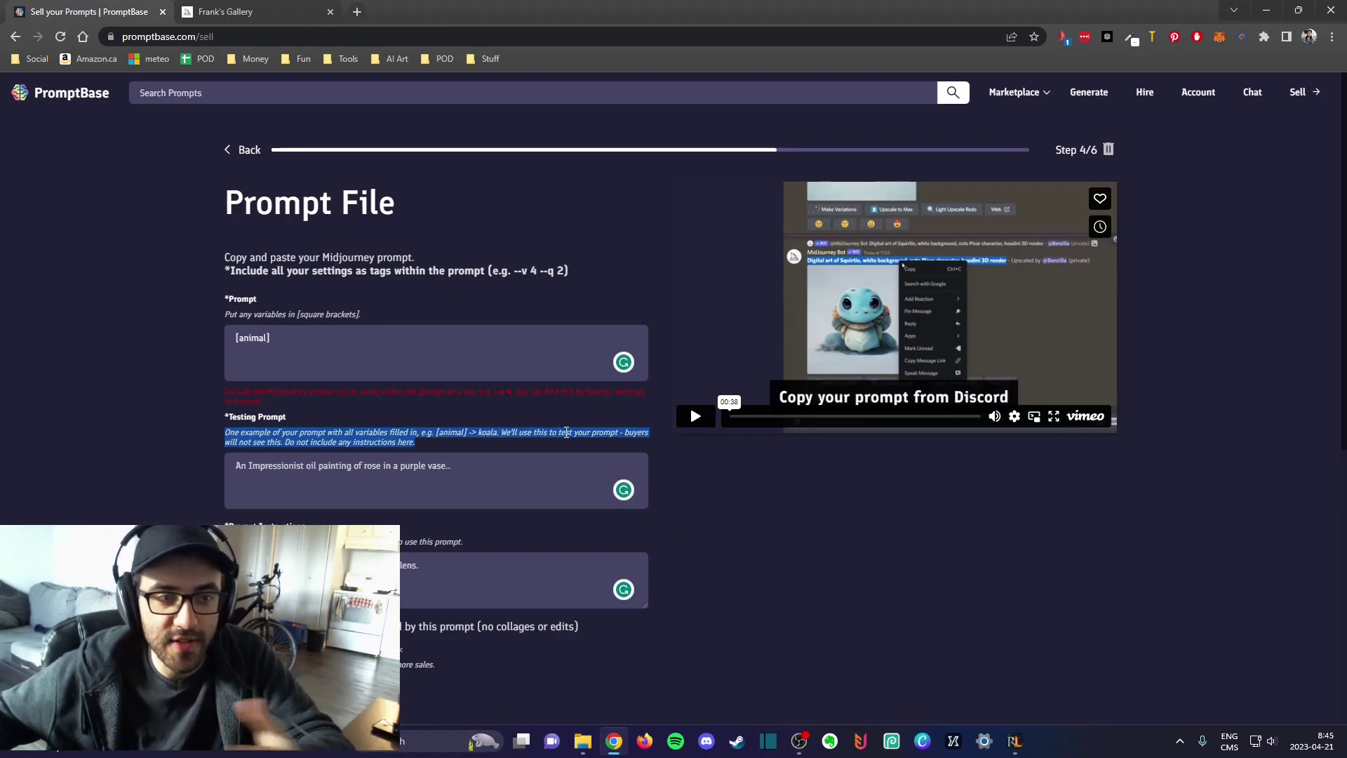
{"action": "left_click", "coordinate": [703, 487]}
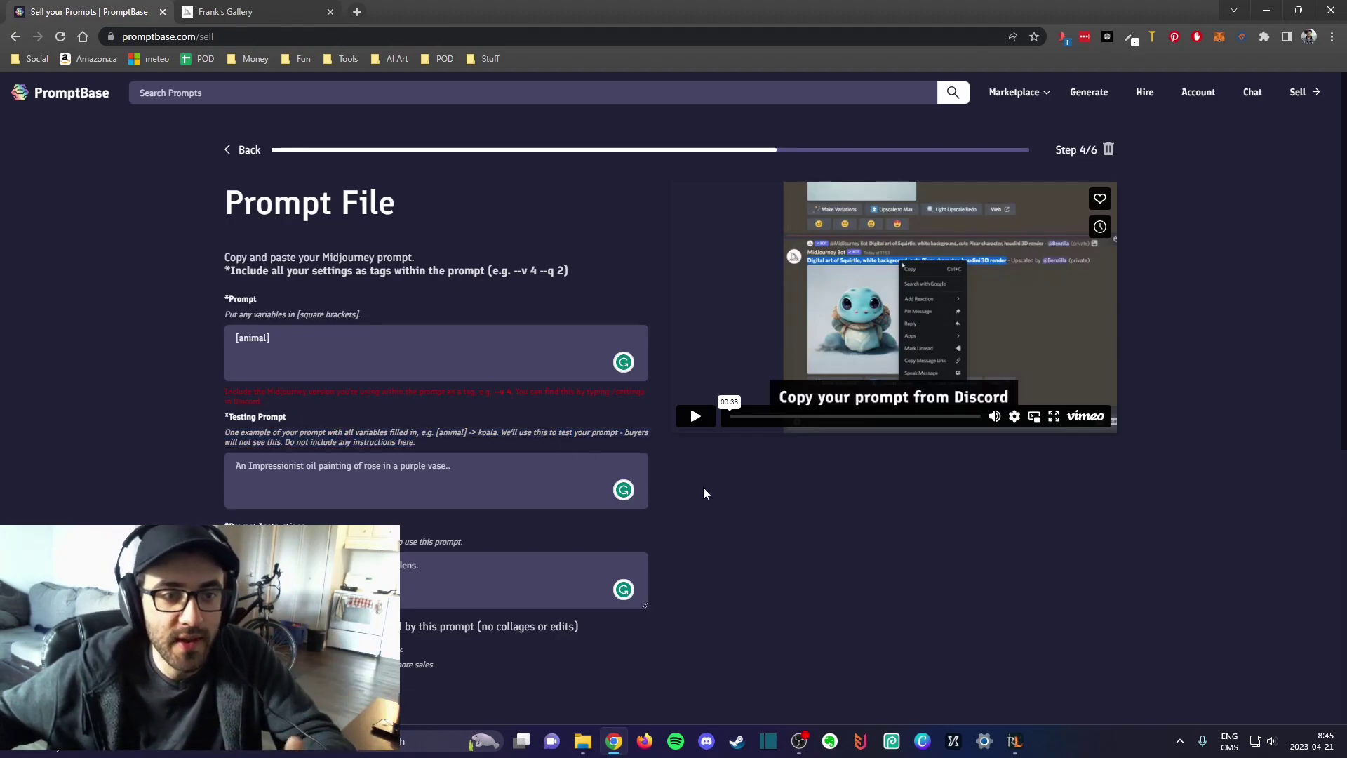
{"action": "double_click", "coordinate": [646, 434]}
{"action": "left_click", "coordinate": [715, 523]}
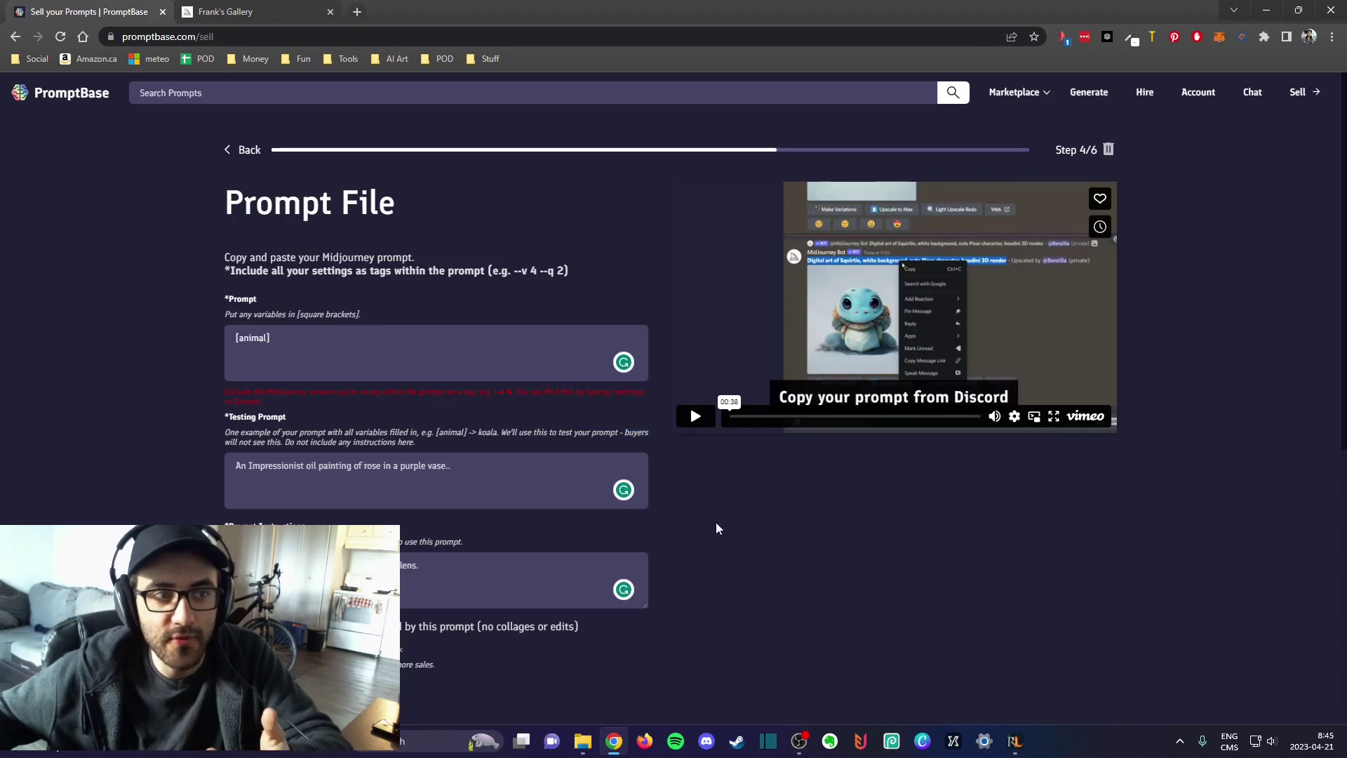
{"action": "left_click_drag", "start_coordinate": [289, 339], "coordinate": [175, 340]}
{"action": "left_click", "coordinate": [293, 341]}
{"action": "left_click_drag", "start_coordinate": [293, 342], "coordinate": [177, 340]}
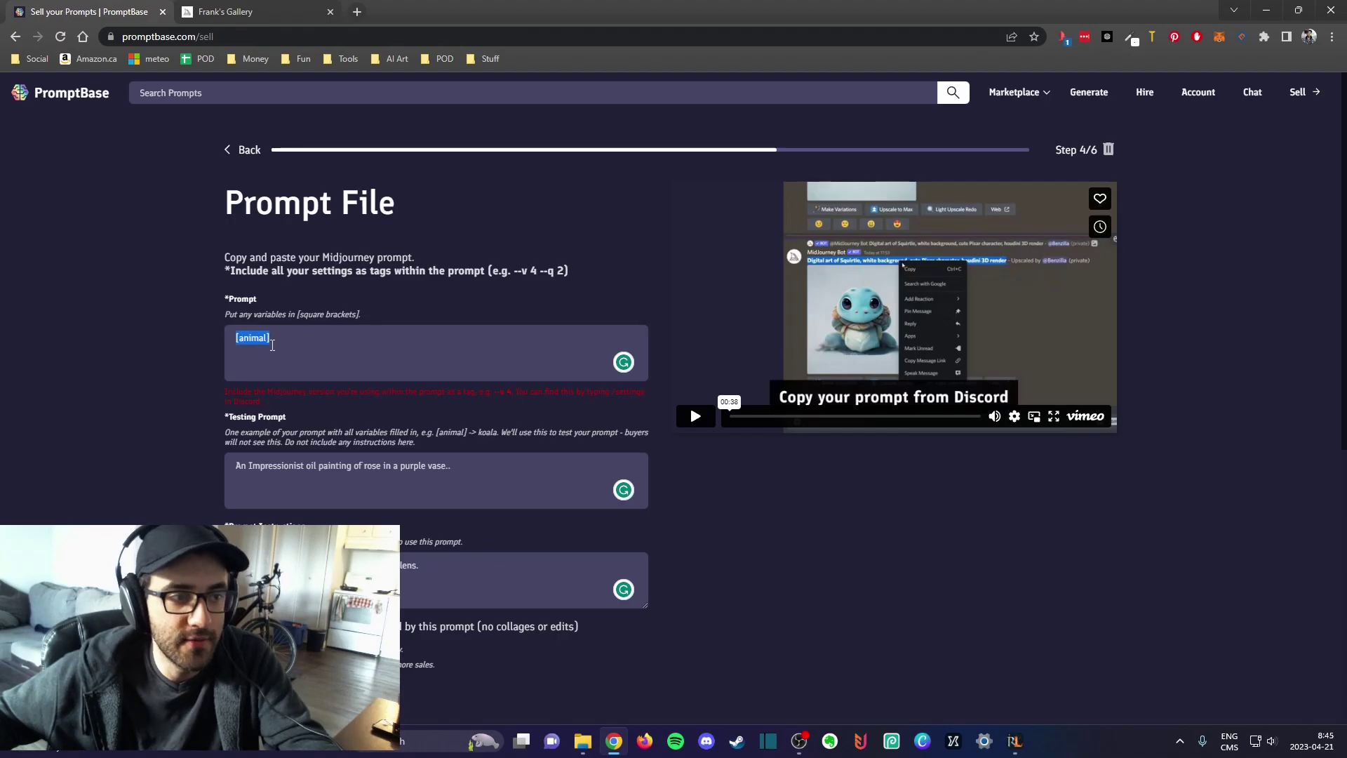
{"action": "key", "text": "Right"}
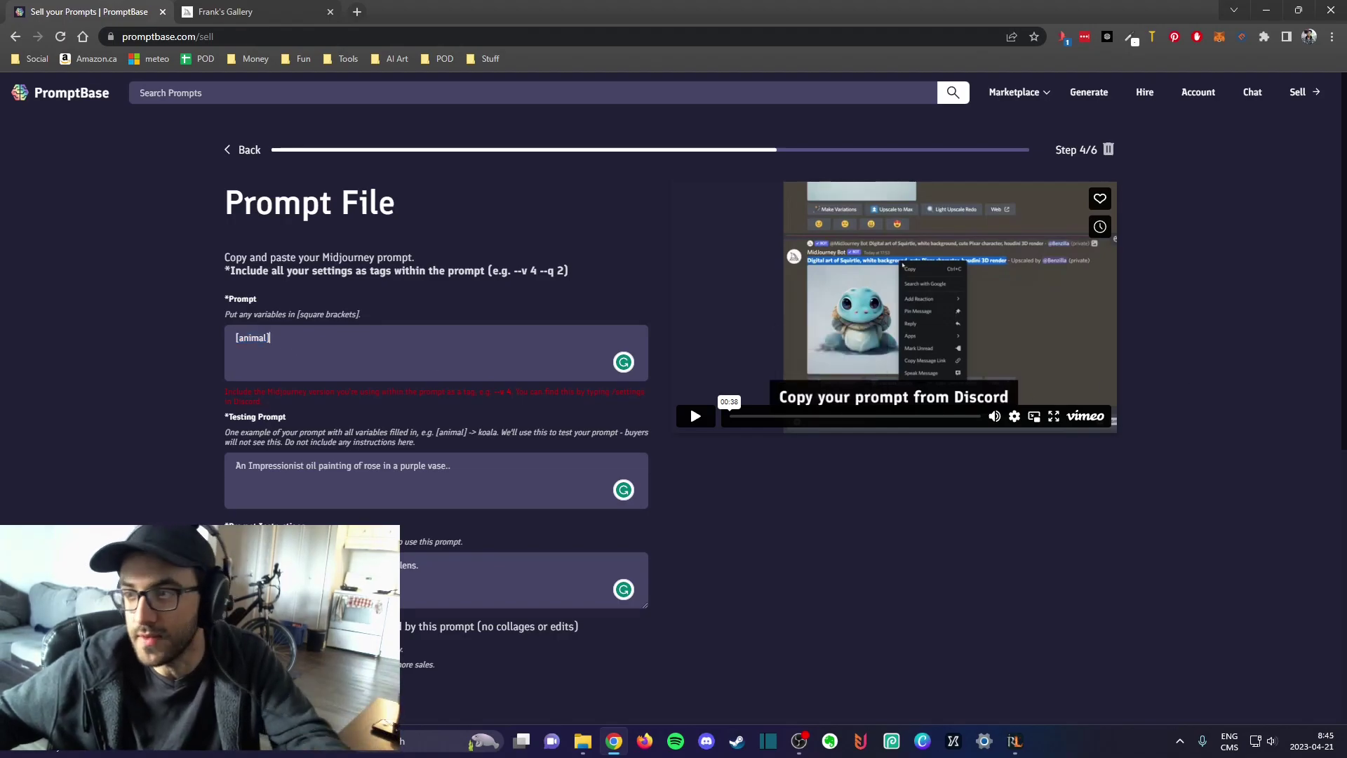
{"action": "scroll", "coordinate": [803, 505], "scroll_direction": "down", "scroll_amount": 1}
{"action": "scroll", "coordinate": [801, 498], "scroll_direction": "down", "scroll_amount": 6}
{"action": "scroll", "coordinate": [801, 499], "scroll_direction": "up", "scroll_amount": 5}
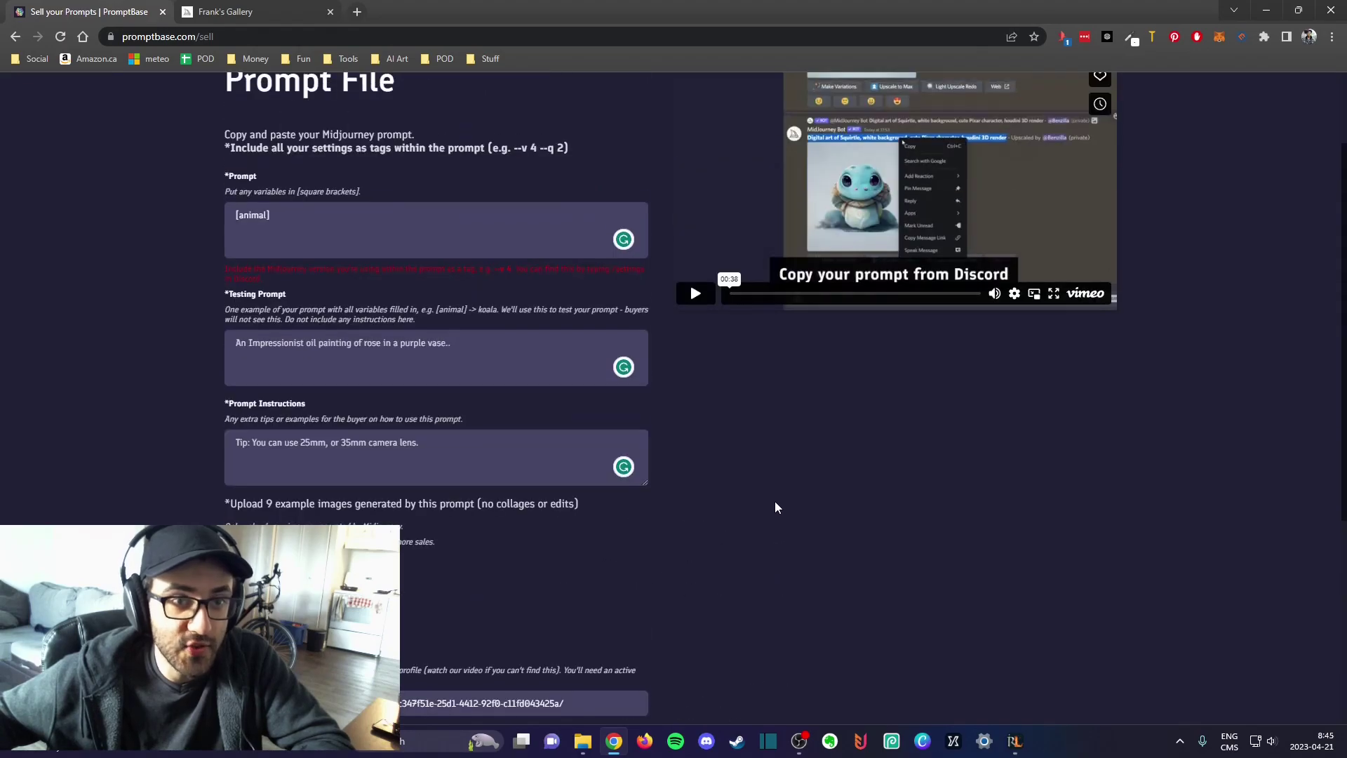
Go to the PromptBase home page and highlight its marketplace headline and tagline.
{"action": "scroll", "coordinate": [774, 501], "scroll_direction": "up", "scroll_amount": 2}
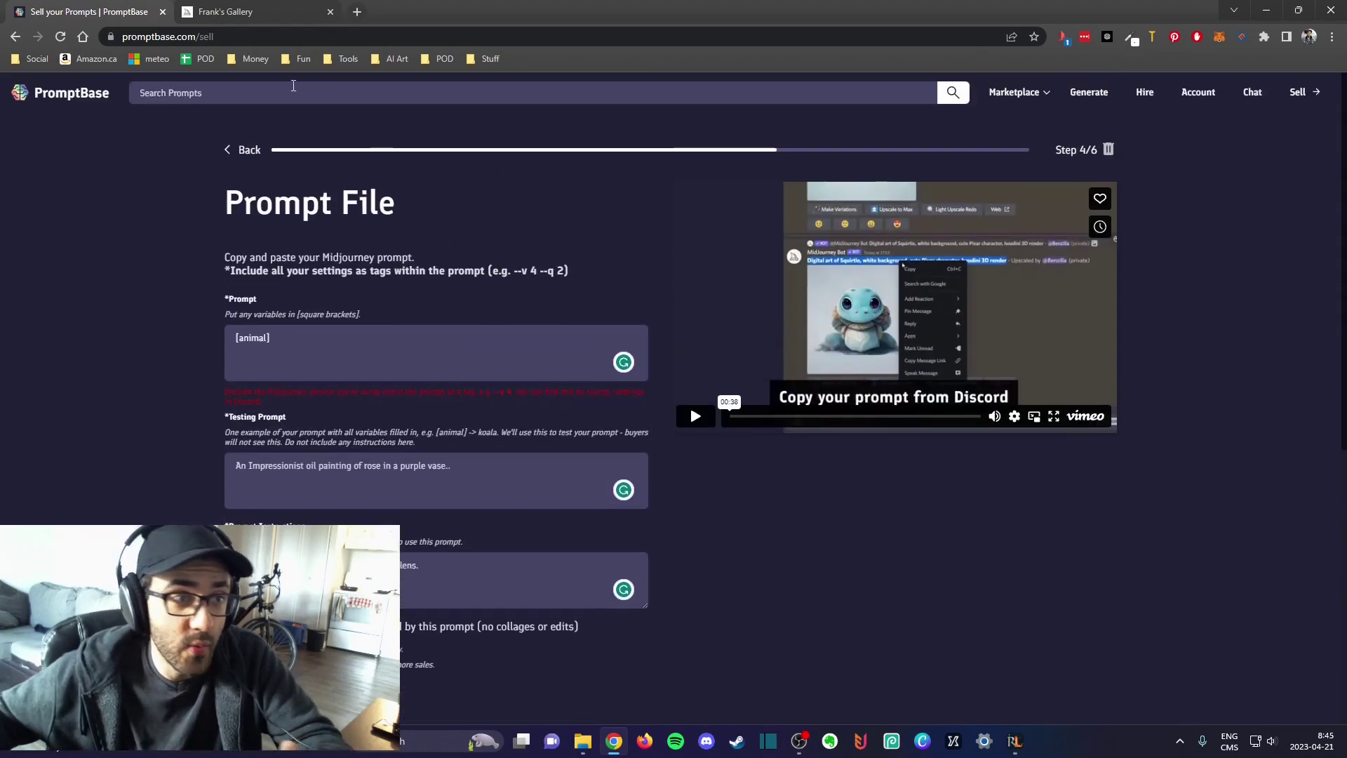
{"action": "left_click", "coordinate": [88, 100]}
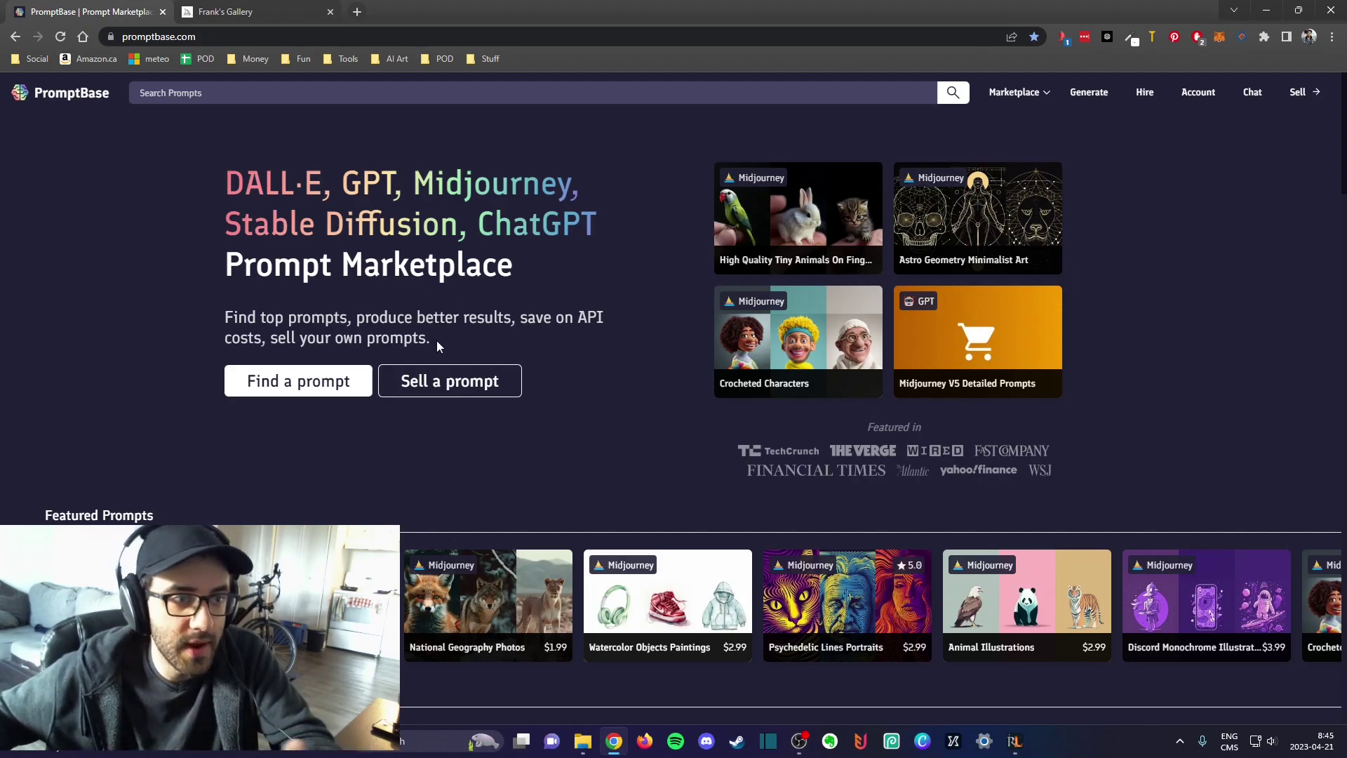
{"action": "left_click_drag", "start_coordinate": [436, 340], "coordinate": [231, 163]}
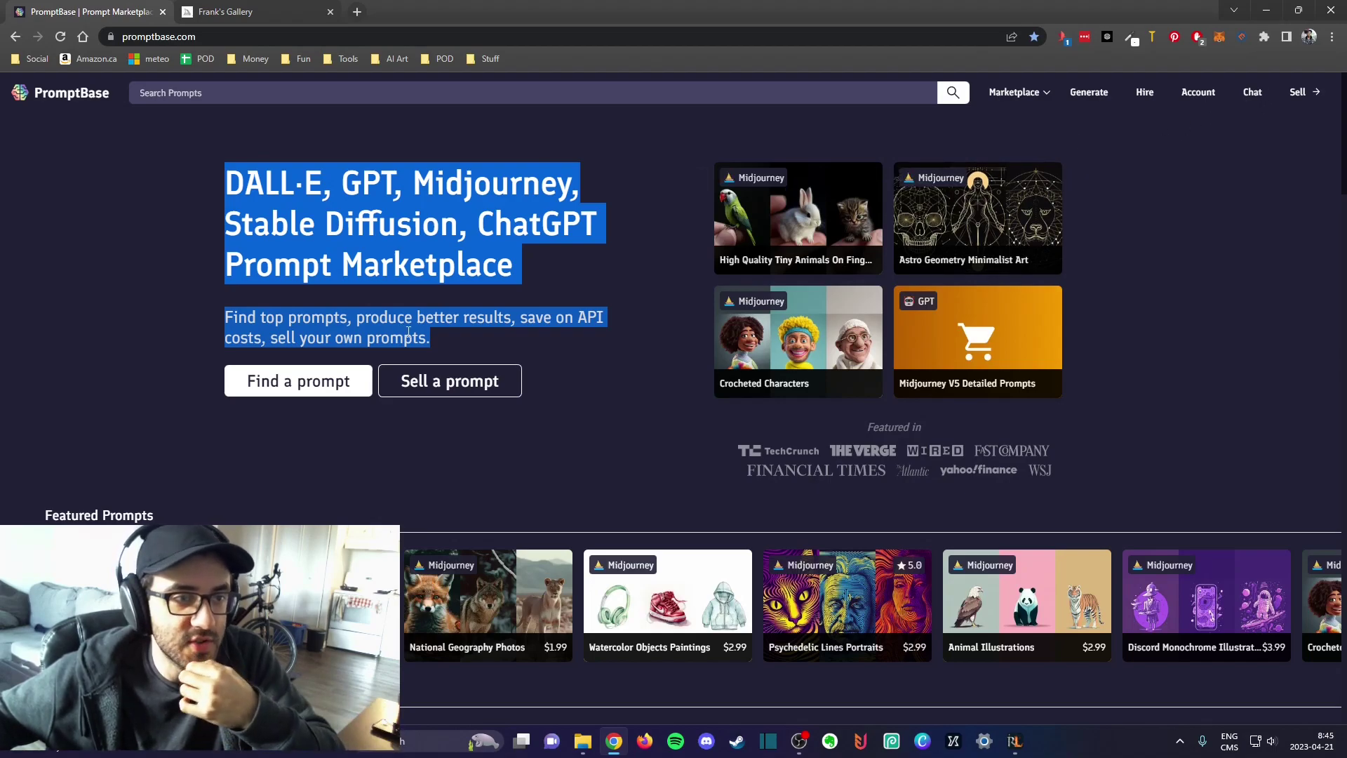
{"action": "left_click", "coordinate": [433, 342]}
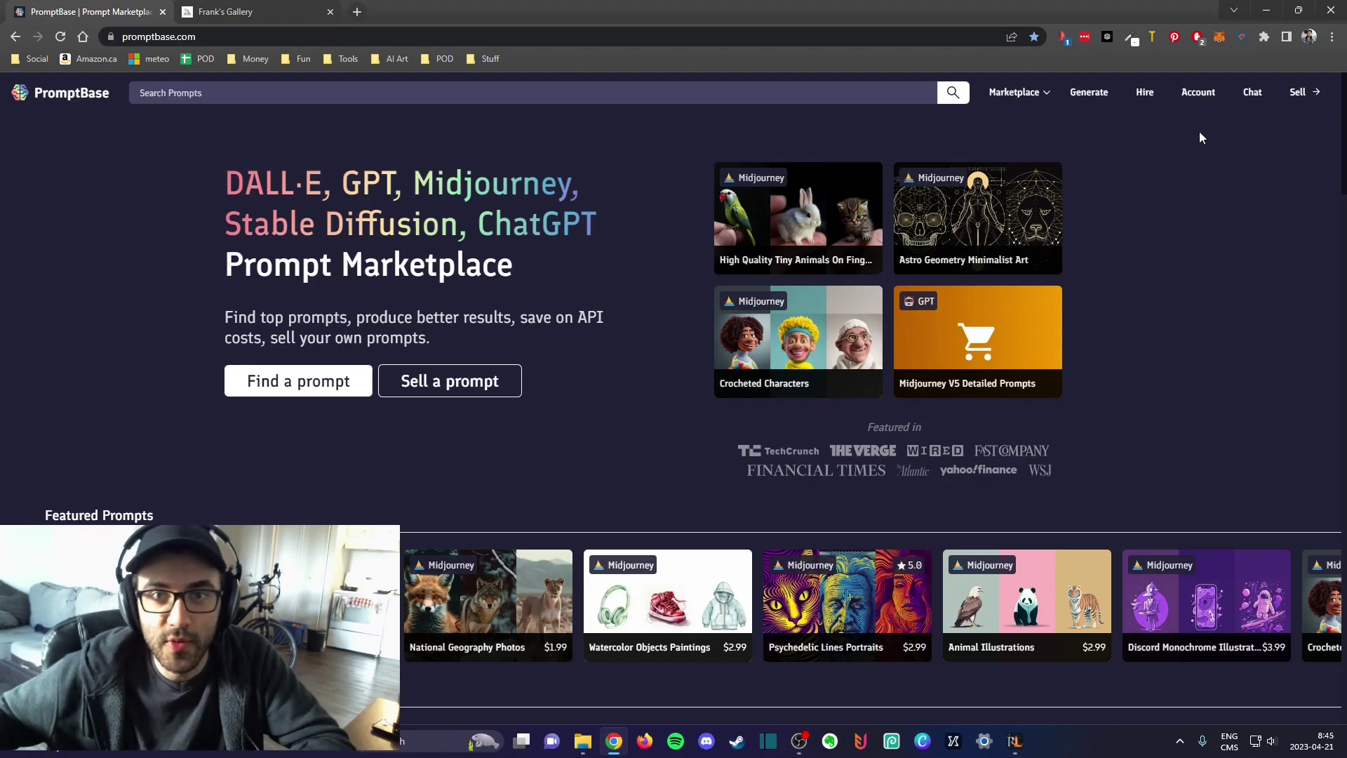
Open an extra browser tab, return to PromptBase and re-highlight the Prompt Marketplace headline and tagline.
{"action": "left_click", "coordinate": [357, 12]}
{"action": "left_click", "coordinate": [43, 63]}
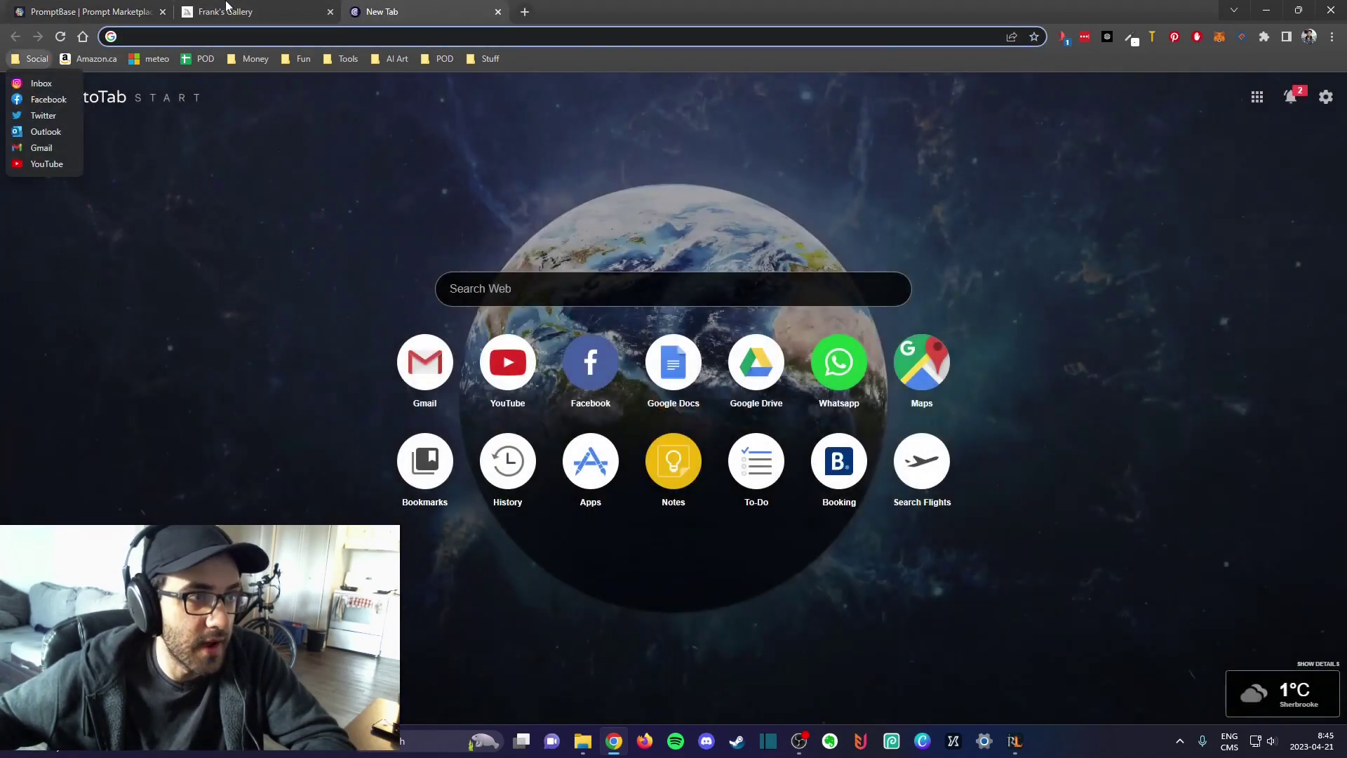
{"action": "left_click", "coordinate": [91, 12]}
{"action": "left_click_drag", "start_coordinate": [335, 323], "coordinate": [231, 169]}
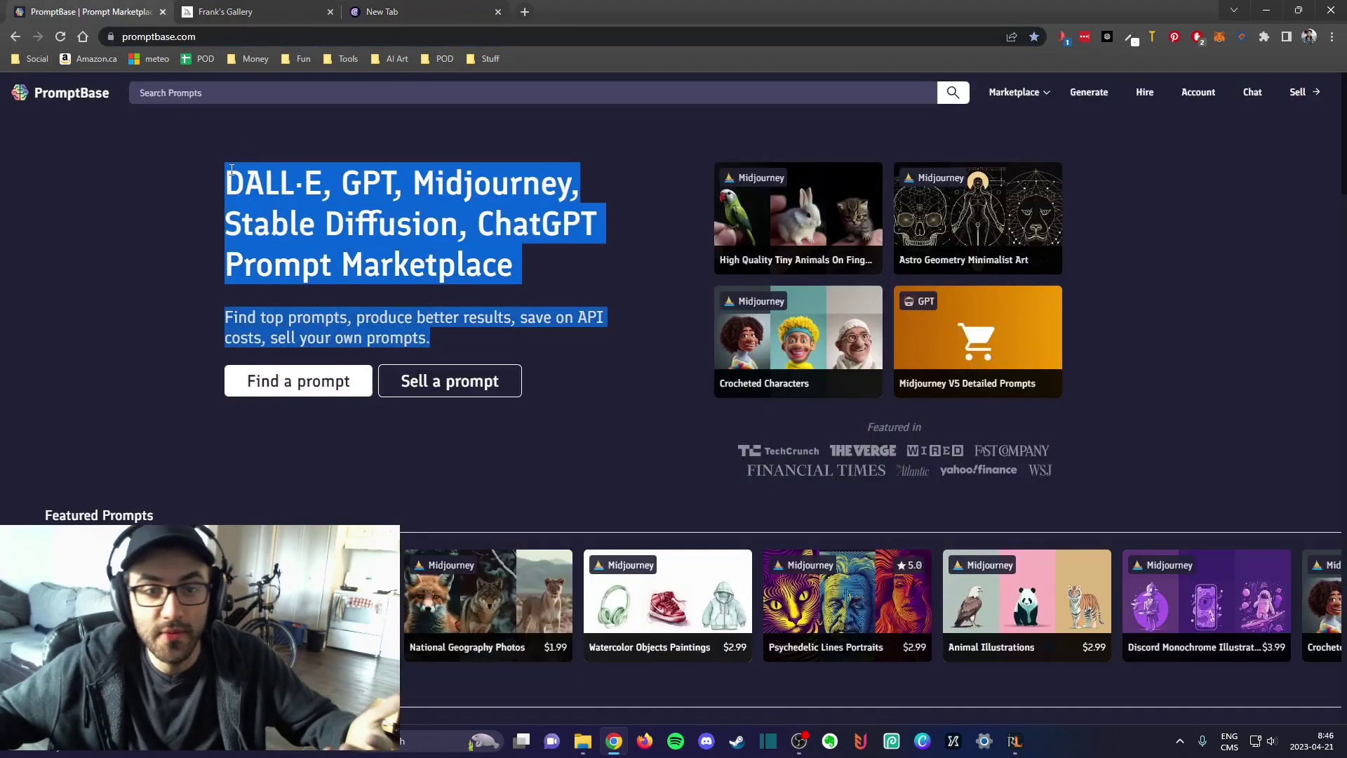
{"action": "left_click", "coordinate": [477, 316]}
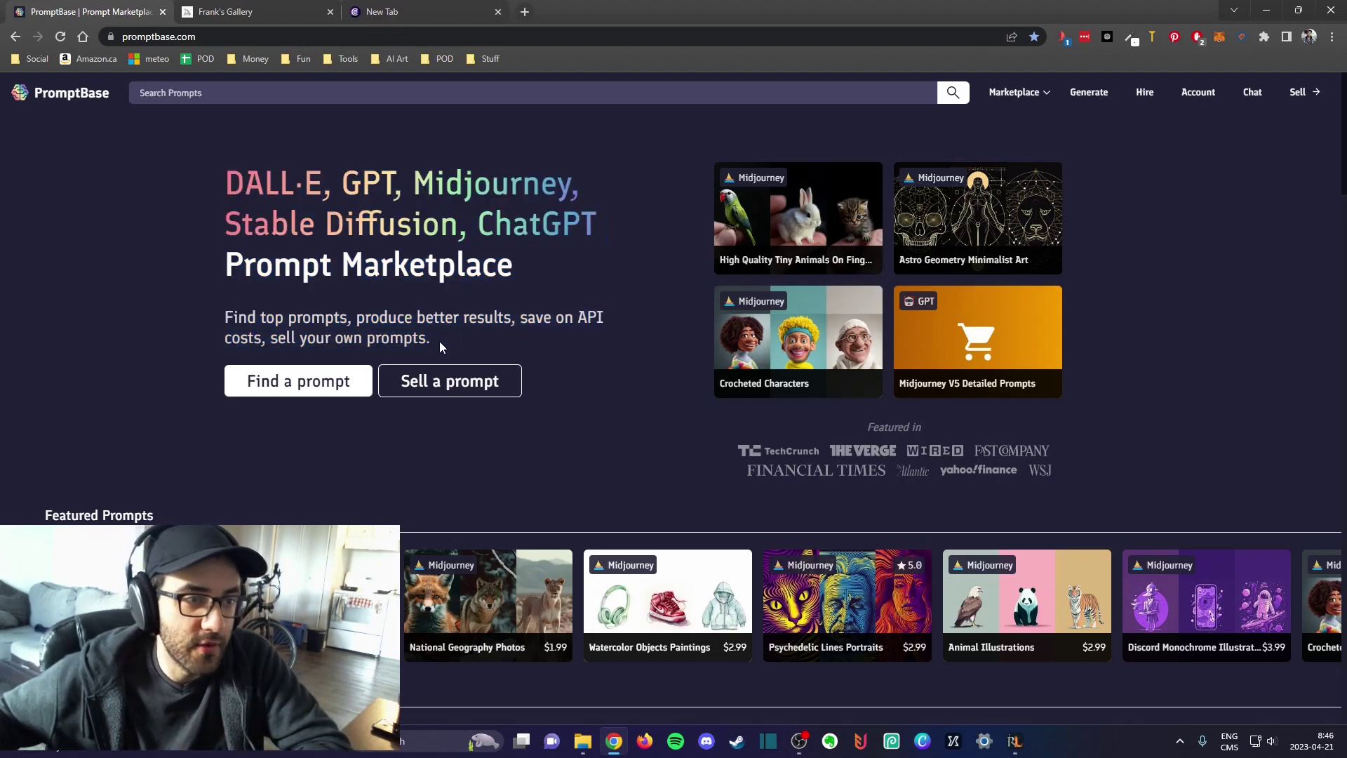
{"action": "left_click_drag", "start_coordinate": [436, 343], "coordinate": [235, 316]}
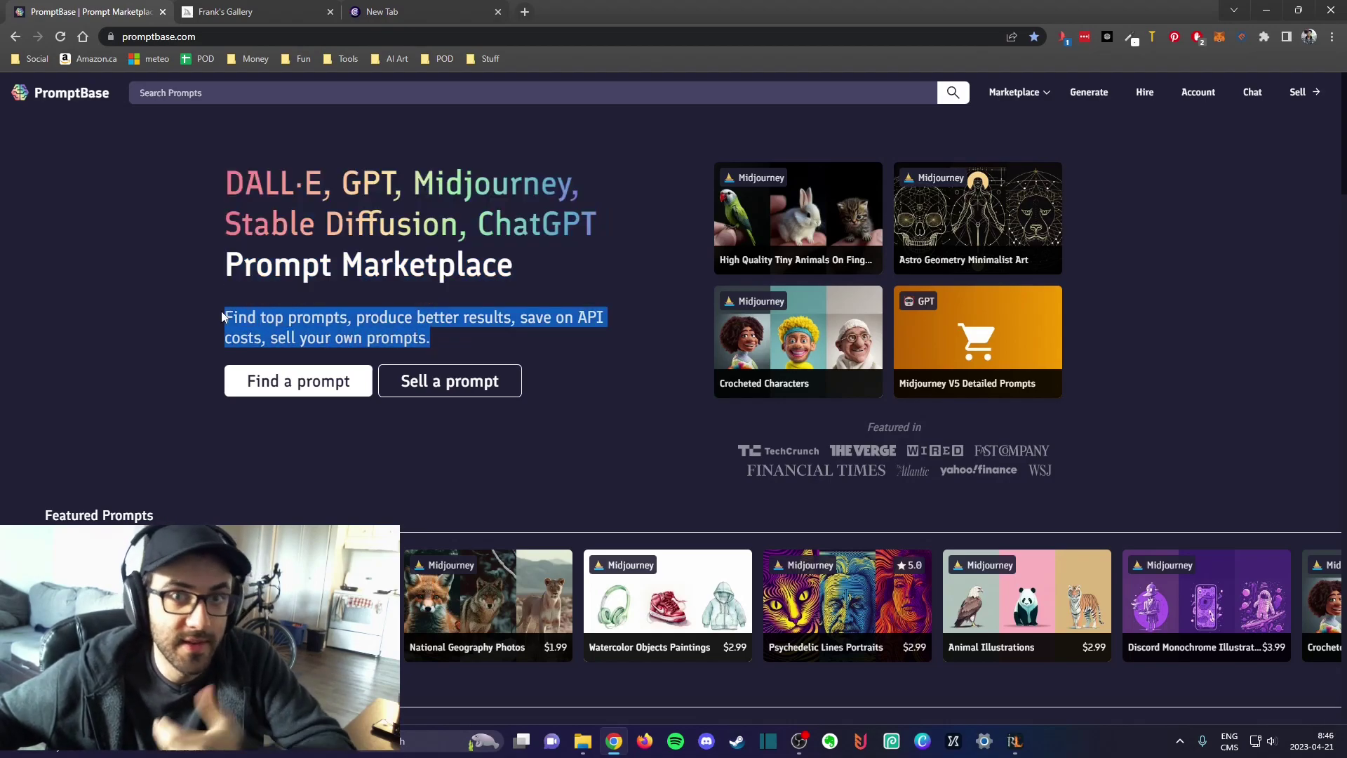
{"action": "left_click_drag", "start_coordinate": [514, 269], "coordinate": [236, 169]}
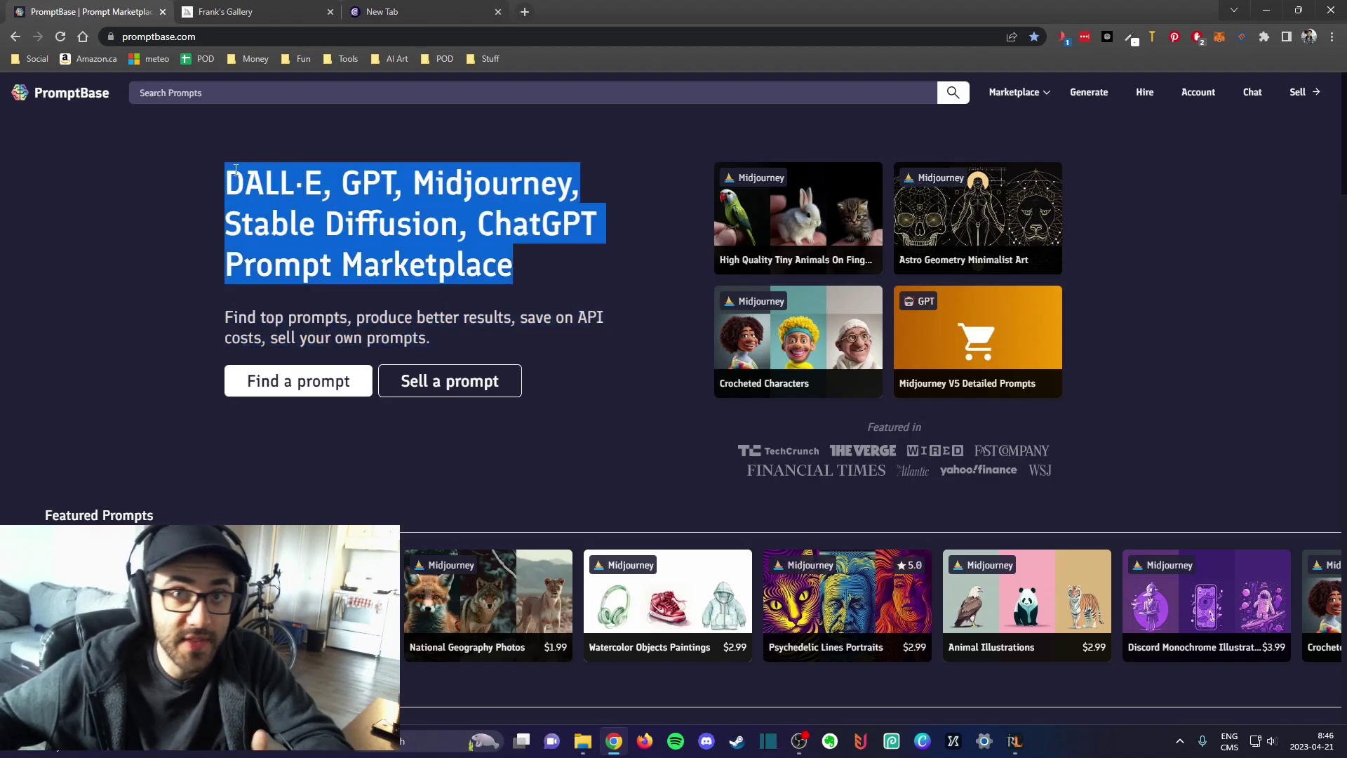
{"action": "left_click", "coordinate": [375, 236]}
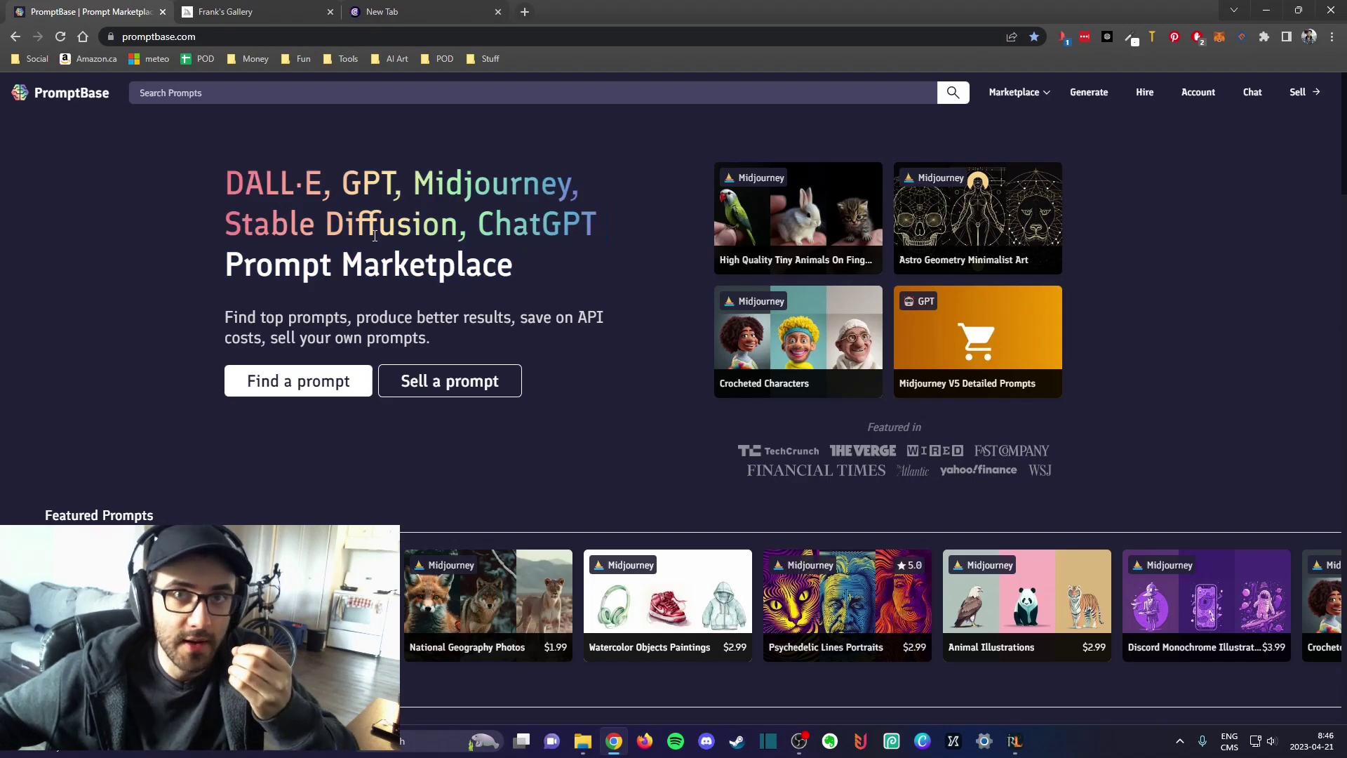